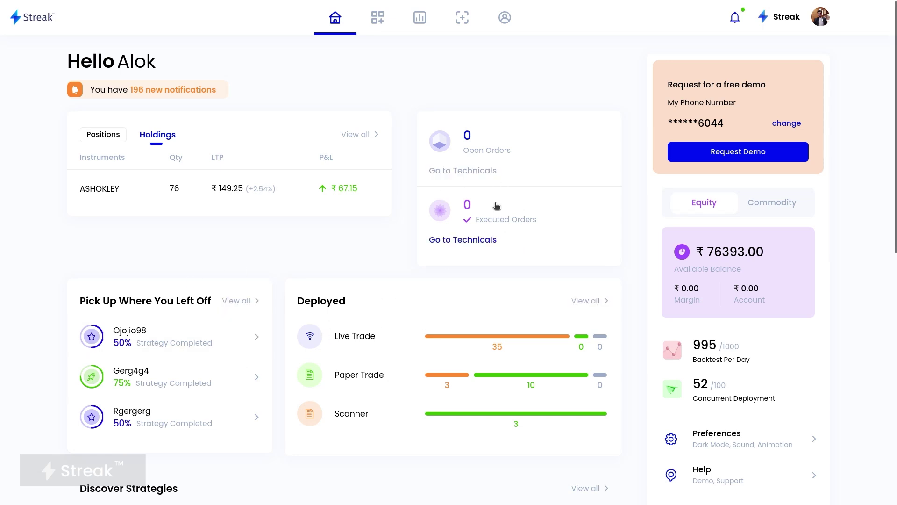
Create a new strategy named "Put basic234234r23r"
{"action": "left_click", "coordinate": [378, 26]}
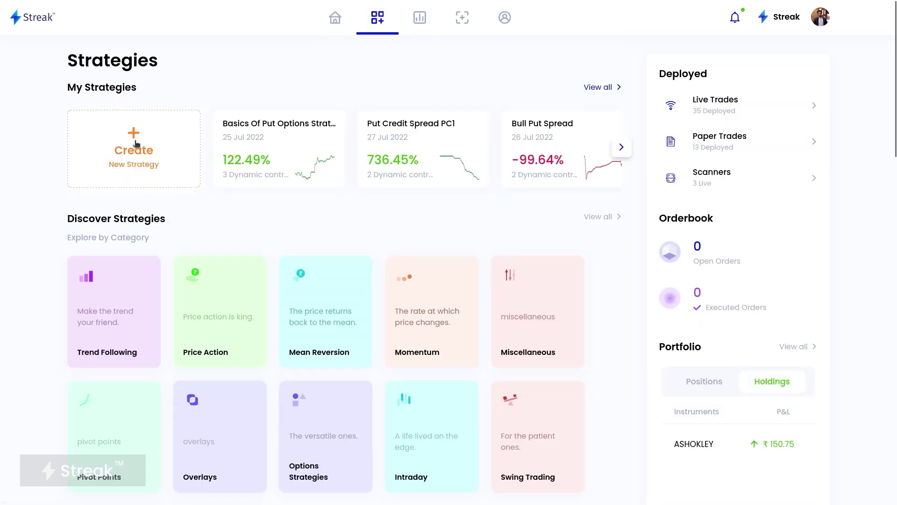
{"action": "left_click", "coordinate": [134, 144]}
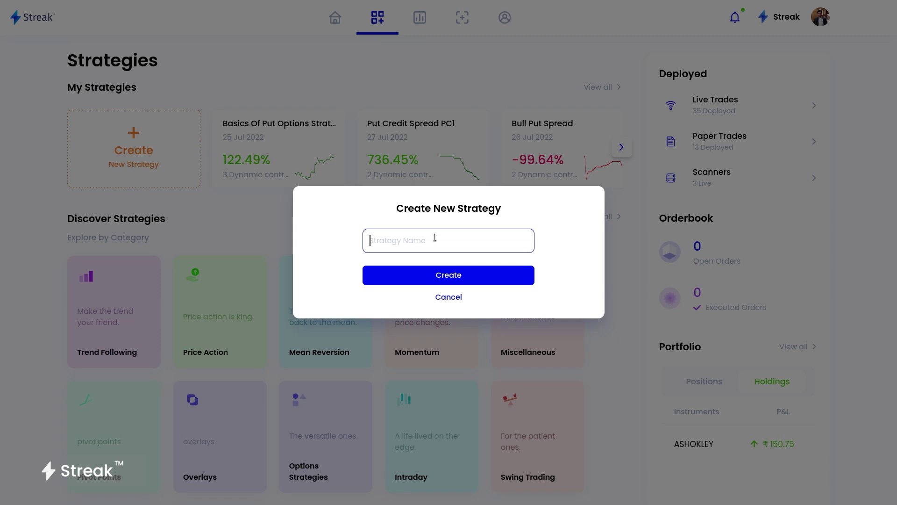
{"action": "type", "text": "Put basic234234r23r"}
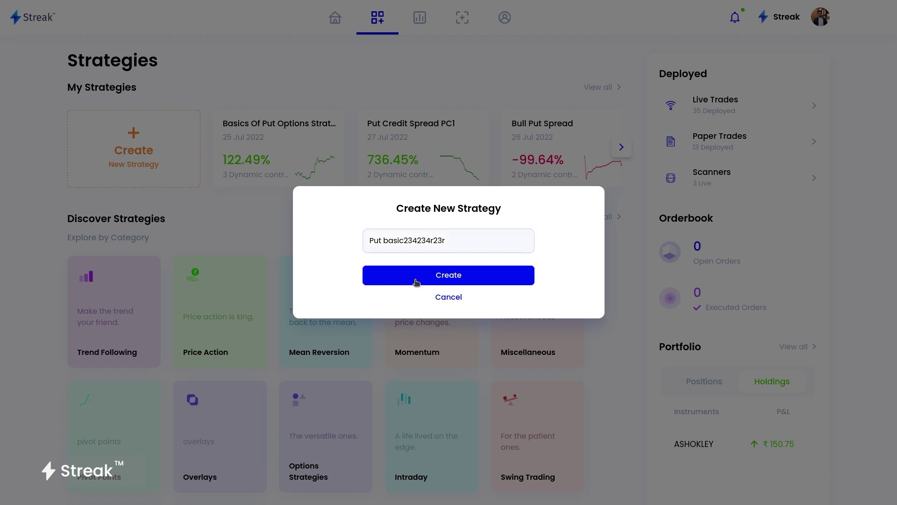
{"action": "left_click", "coordinate": [416, 282]}
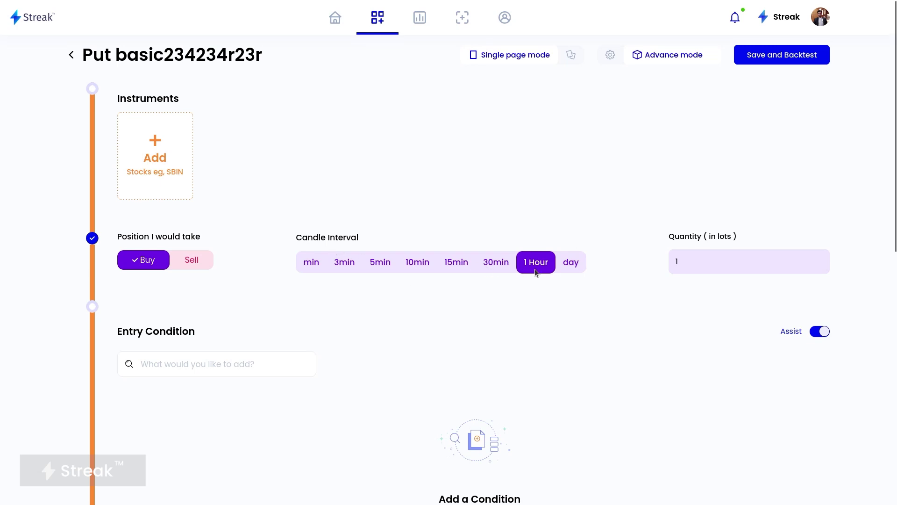
Set the strategy's quantity to 5 lots and its position to Sell
{"action": "left_click", "coordinate": [733, 257]}
{"action": "key", "text": "BackSpace"}
{"action": "type", "text": "5"}
{"action": "left_click", "coordinate": [200, 257]}
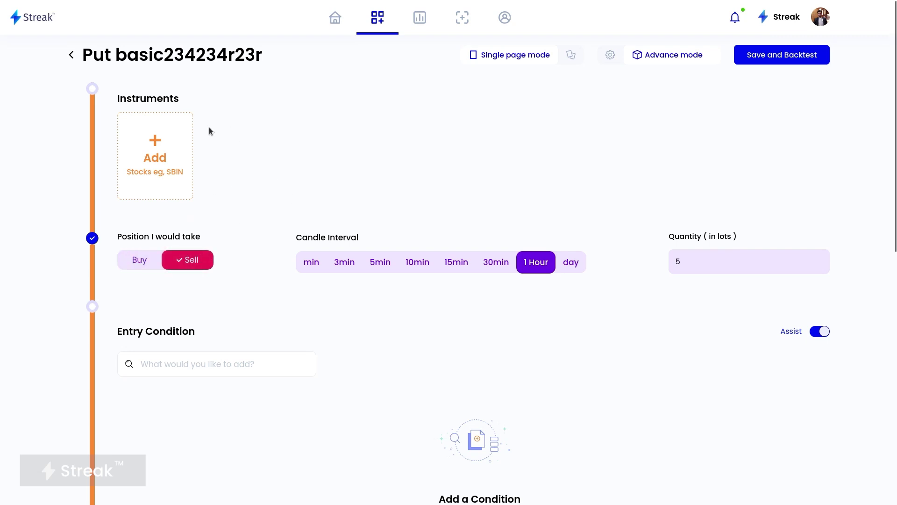
Search the instruments that can be added to the strategy for "nifty bank"
{"action": "left_click", "coordinate": [169, 157]}
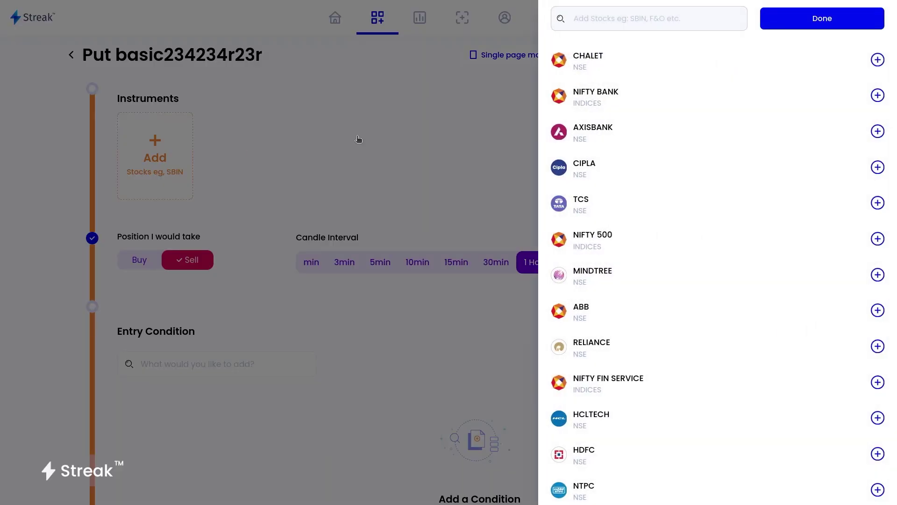
{"action": "left_click", "coordinate": [625, 18]}
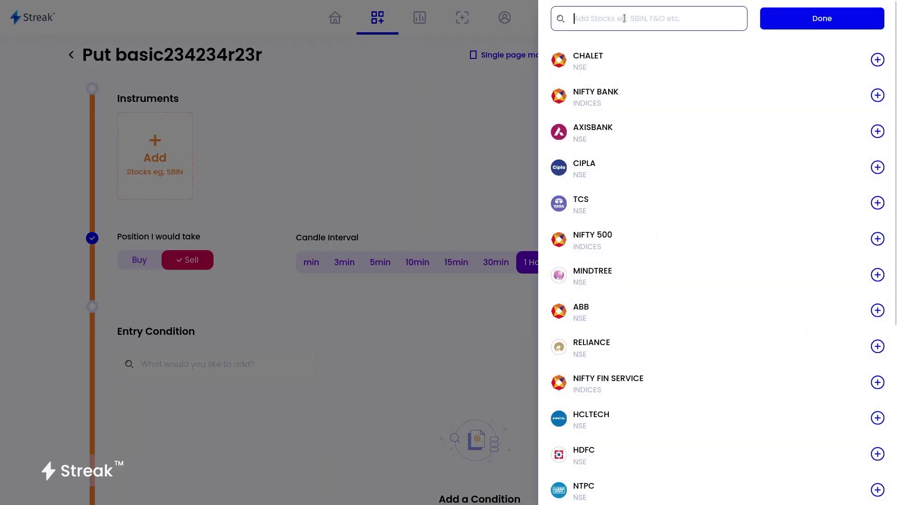
{"action": "type", "text": "bani"}
{"action": "key", "text": "BackSpace"}
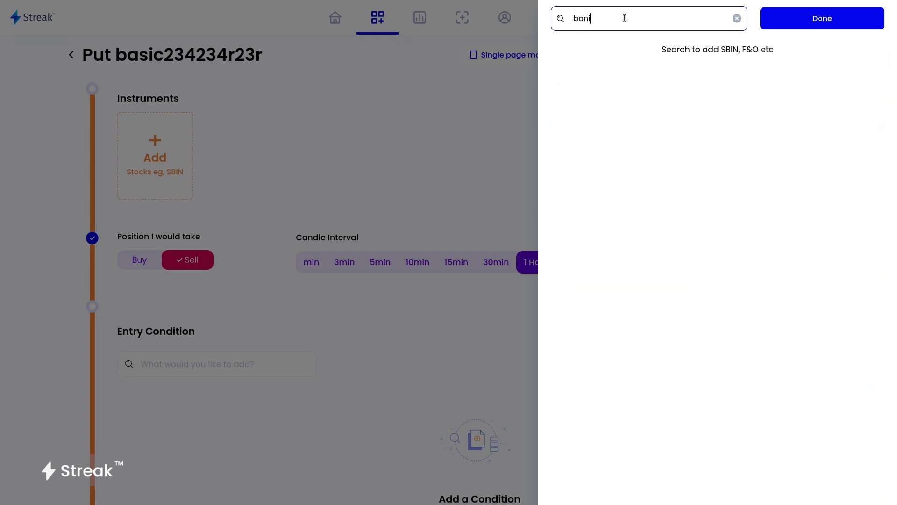
{"action": "type", "text": "k"}
{"action": "key", "text": "BackSpace"}
{"action": "key", "text": "BackSpace"}
{"action": "key", "text": "BackSpace"}
{"action": "key", "text": "BackSpace"}
{"action": "type", "text": "nif"}
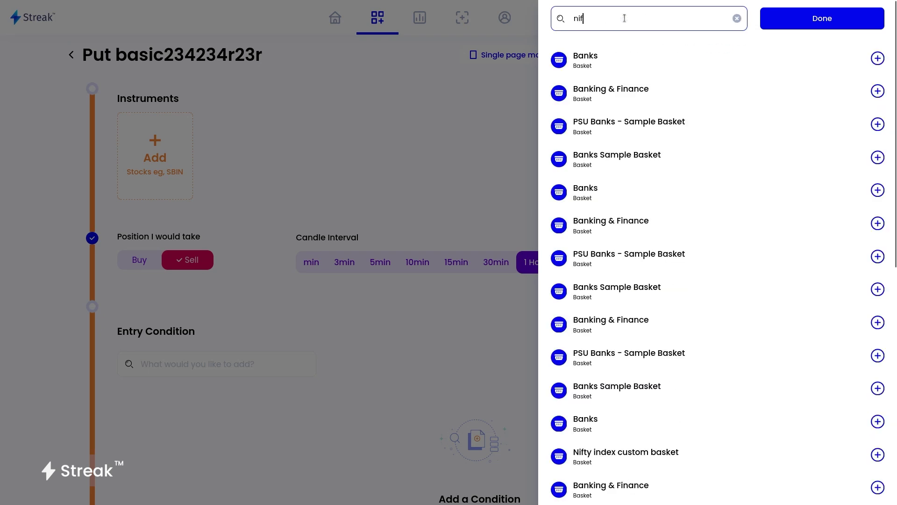
{"action": "type", "text": "ty bank"}
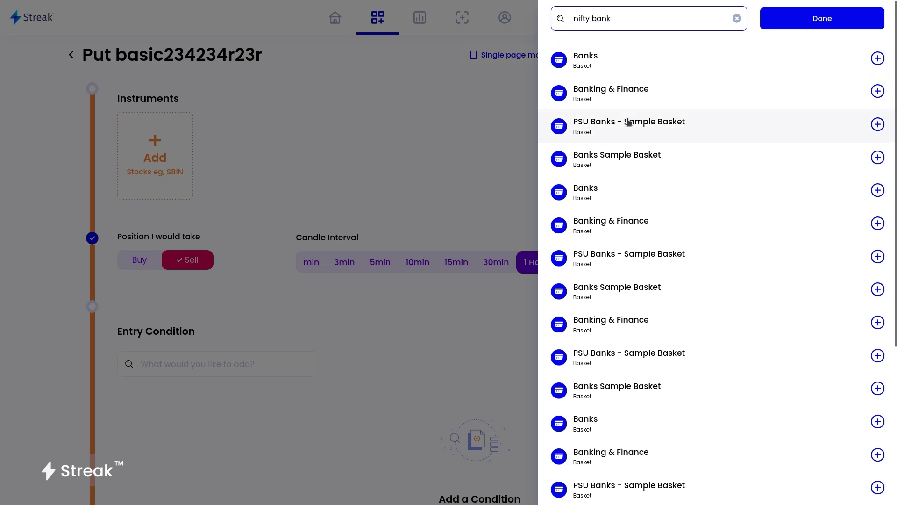
Open the dynamic contract settings of the NIFTY BANK index and set the contract type to PE
{"action": "scroll", "coordinate": [642, 236], "scroll_direction": "down", "scroll_amount": 5}
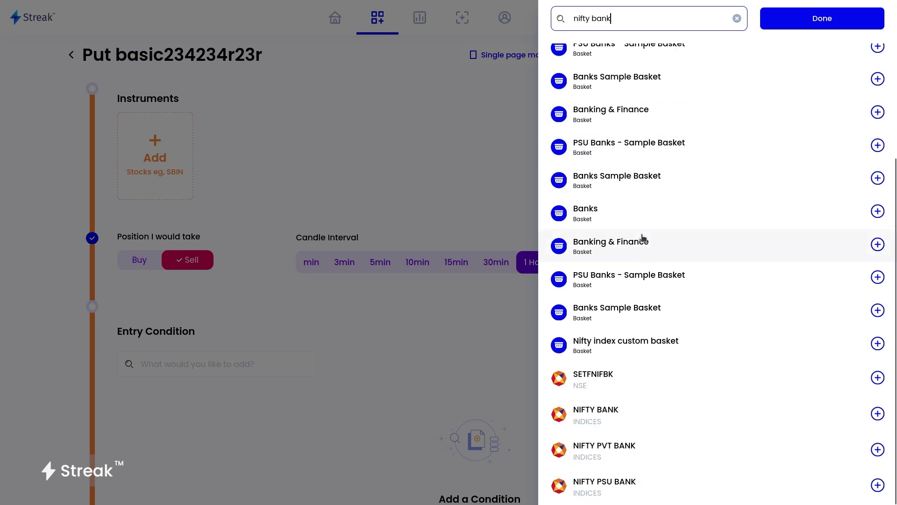
{"action": "mouse_move", "coordinate": [603, 416]}
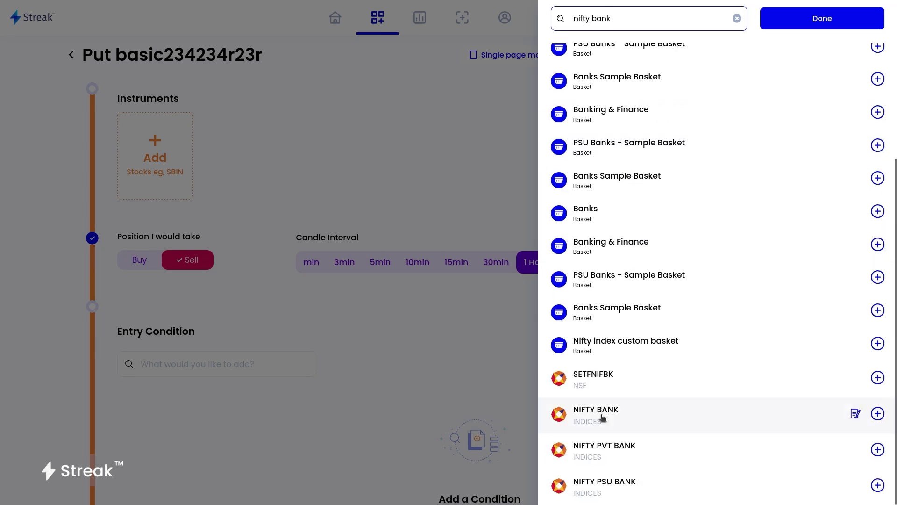
{"action": "left_click", "coordinate": [855, 415]}
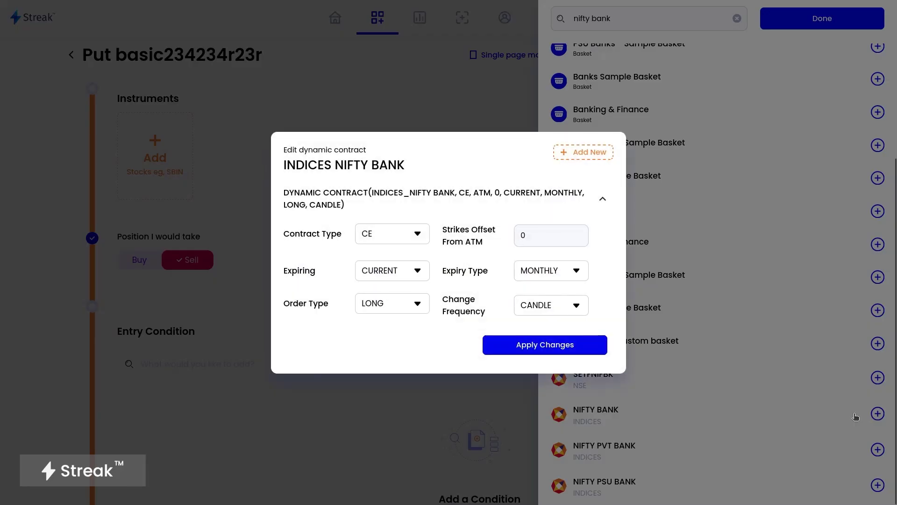
{"action": "left_click", "coordinate": [399, 235]}
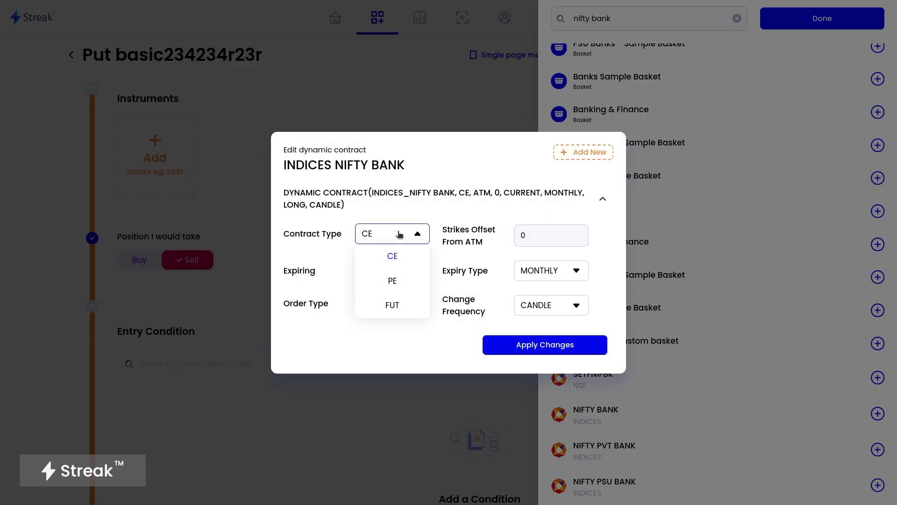
{"action": "left_click", "coordinate": [390, 282]}
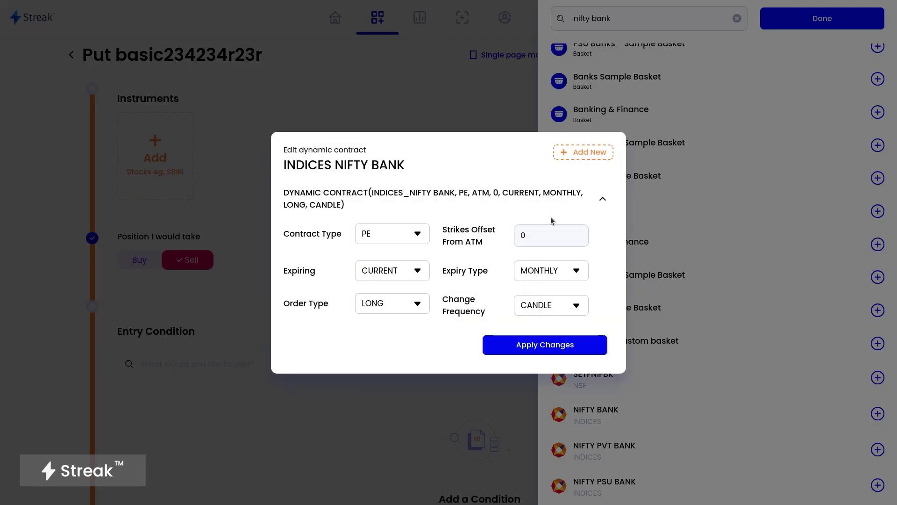
Try strike offsets from ATM of -1 and 1 for the PE contract, and set the offset back to 0
{"action": "left_click", "coordinate": [537, 235]}
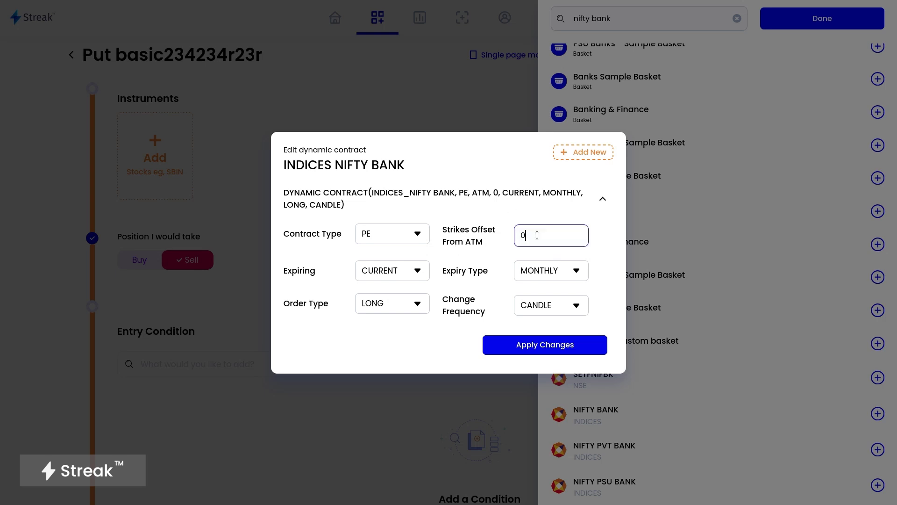
{"action": "key", "text": "Return"}
{"action": "key", "text": "Return"}
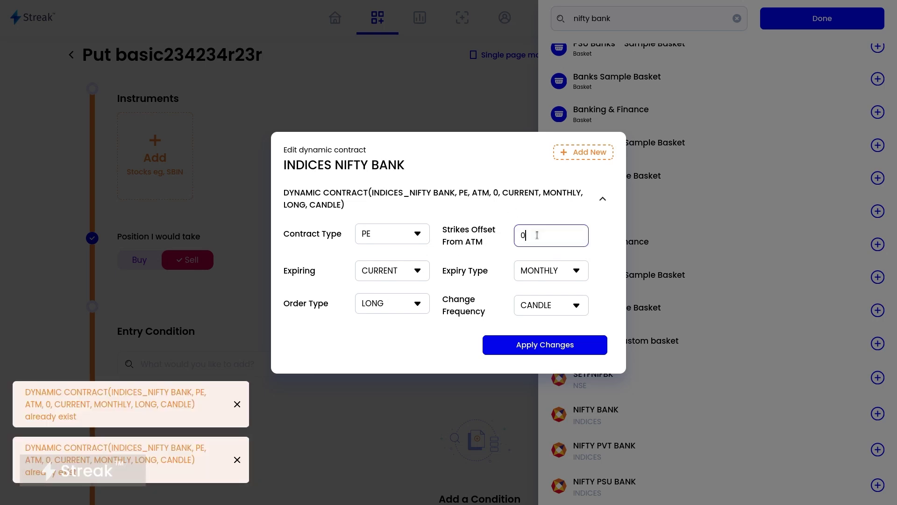
{"action": "key", "text": "Return"}
{"action": "key", "text": "Return"}
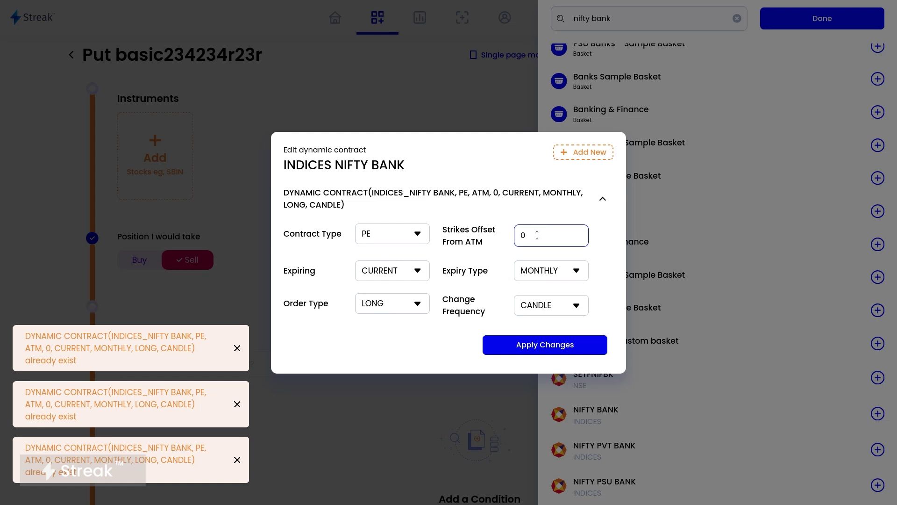
{"action": "left_click", "coordinate": [577, 240]}
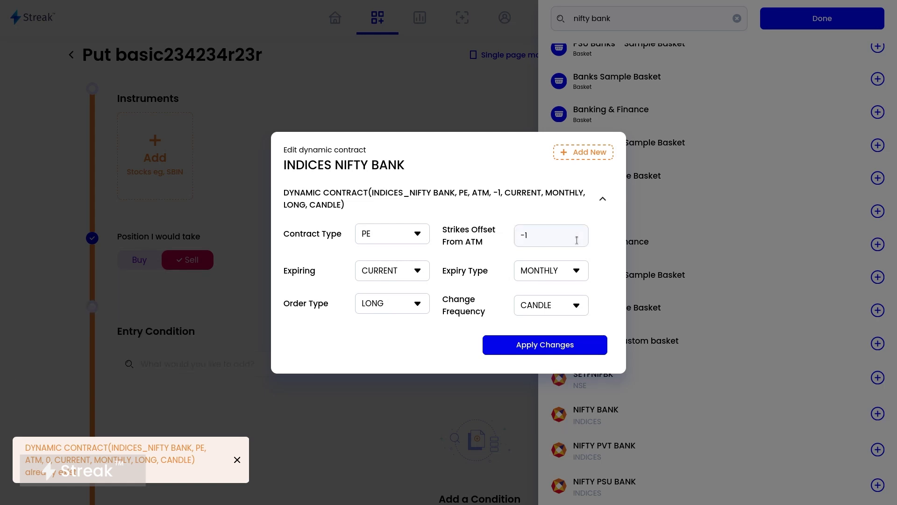
{"action": "key", "text": "Home"}
{"action": "key", "text": "Delete"}
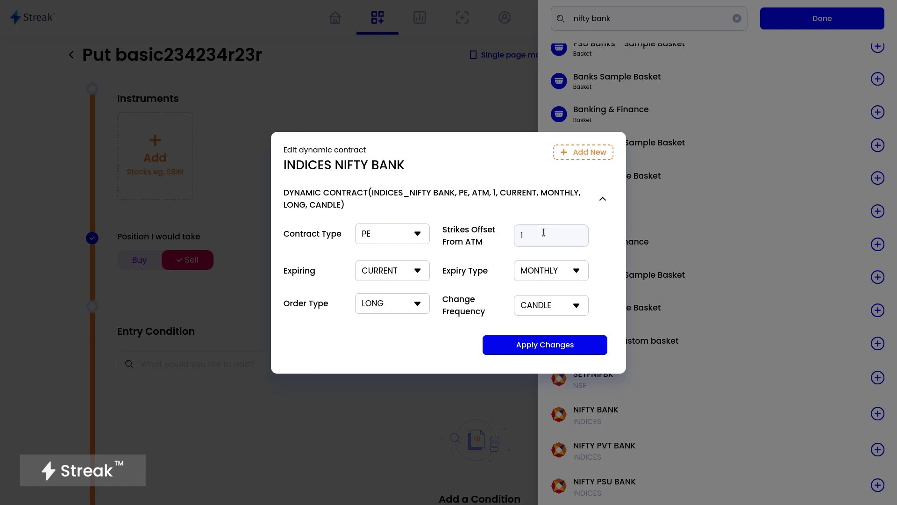
{"action": "double_click", "coordinate": [544, 232]}
{"action": "type", "text": "0"}
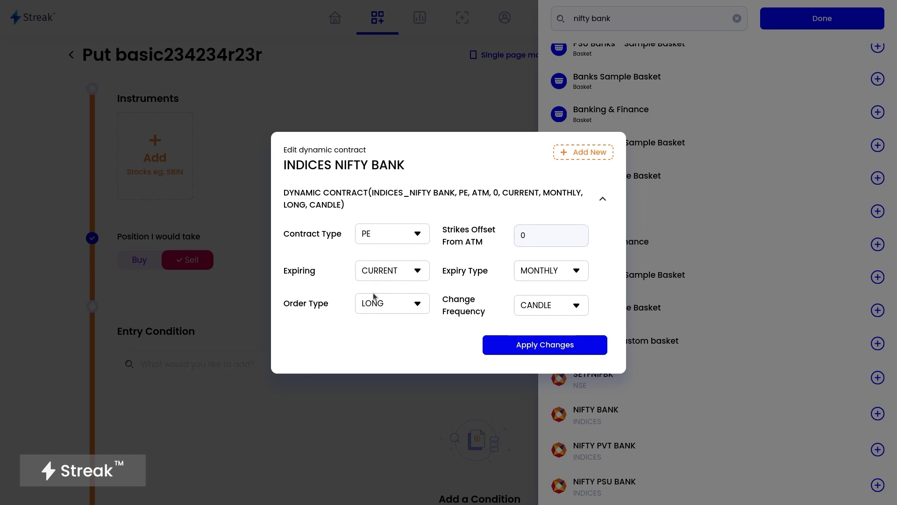
Add a second NIFTY BANK dynamic contract of type PE with a strikes offset from ATM of 2
{"action": "left_click", "coordinate": [566, 157]}
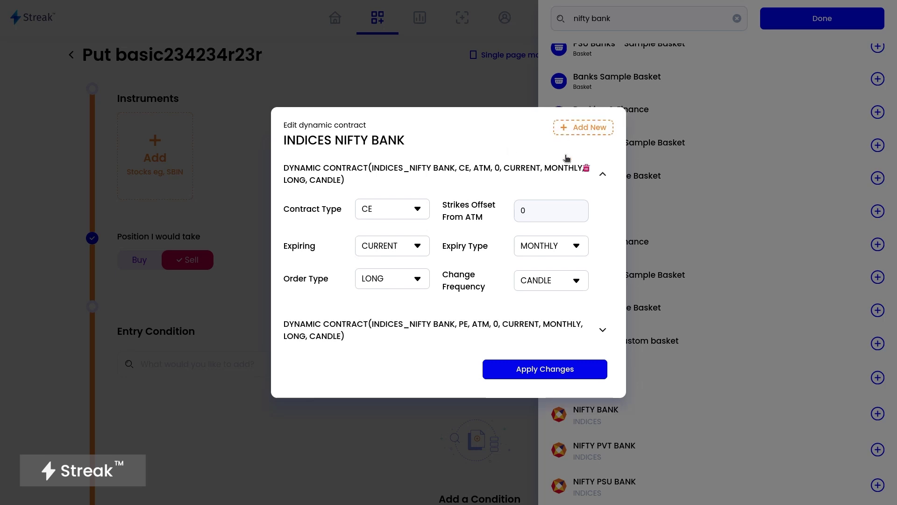
{"action": "left_click", "coordinate": [418, 209]}
{"action": "left_click", "coordinate": [396, 256]}
{"action": "left_click", "coordinate": [551, 210]}
{"action": "key", "text": "BackSpace"}
{"action": "type", "text": "2"}
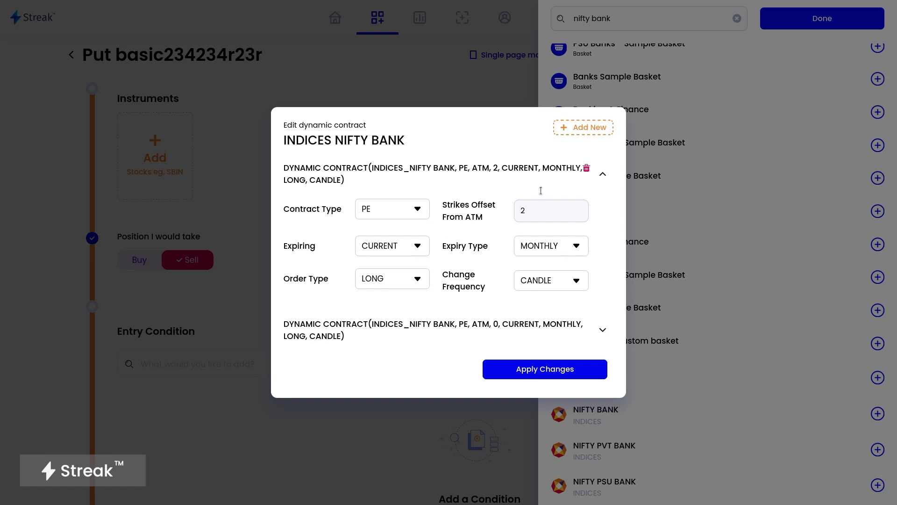
Add a third NIFTY BANK dynamic contract of type PE with a strikes offset of 4, and apply all contracts to the strategy
{"action": "left_click", "coordinate": [579, 130]}
{"action": "left_click", "coordinate": [531, 193]}
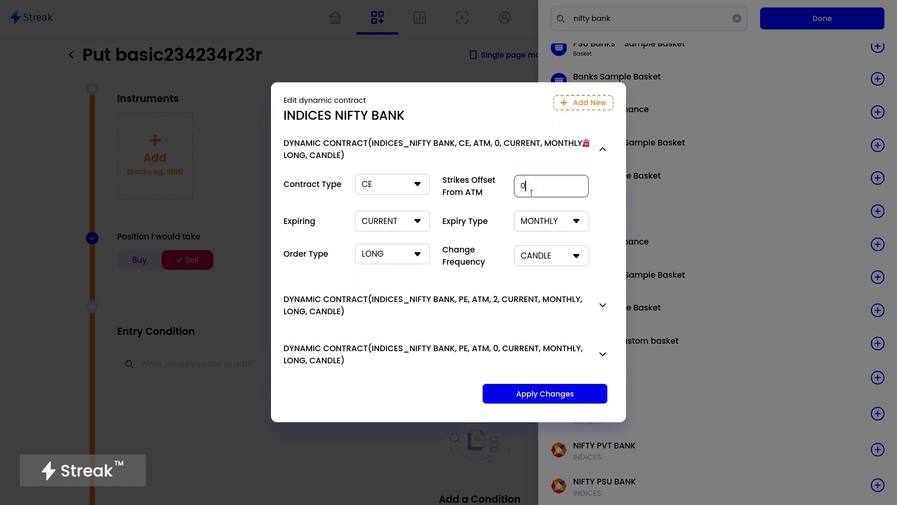
{"action": "type", "text": "4"}
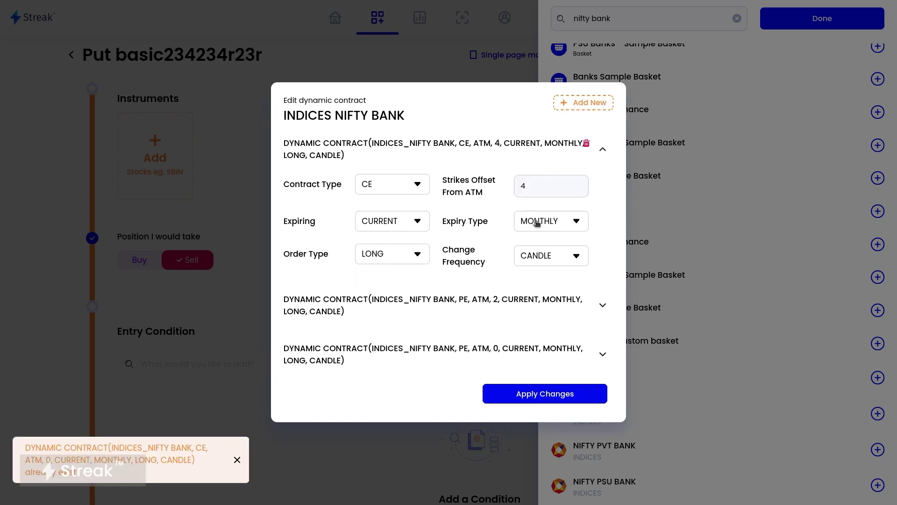
{"action": "left_click", "coordinate": [399, 181]}
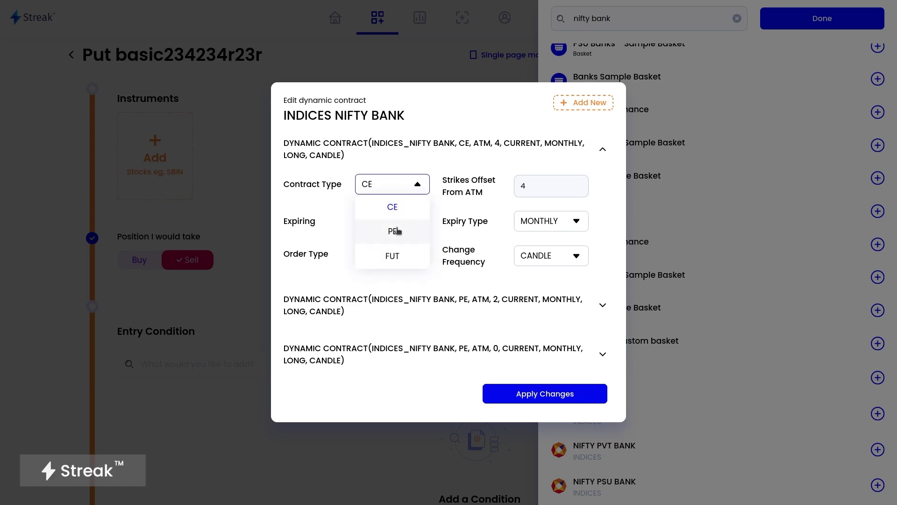
{"action": "left_click", "coordinate": [397, 231]}
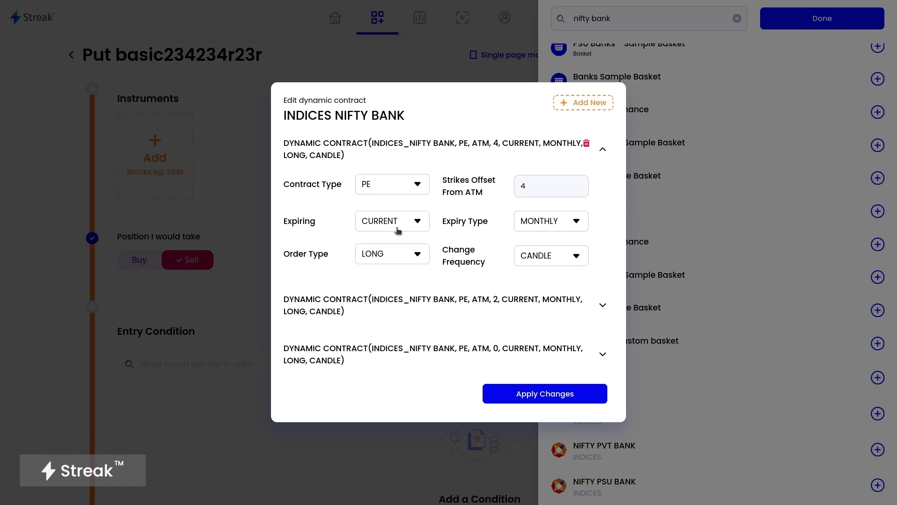
{"action": "left_click", "coordinate": [519, 395]}
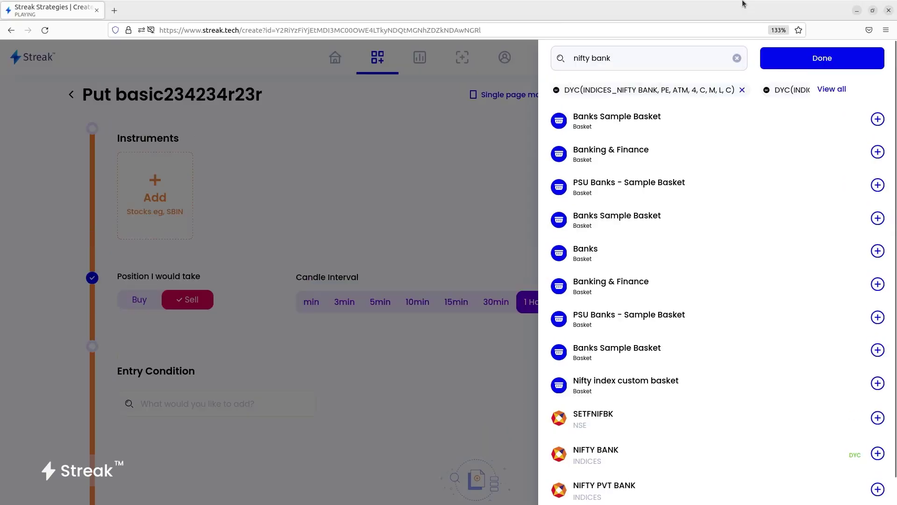
{"action": "left_click", "coordinate": [802, 24]}
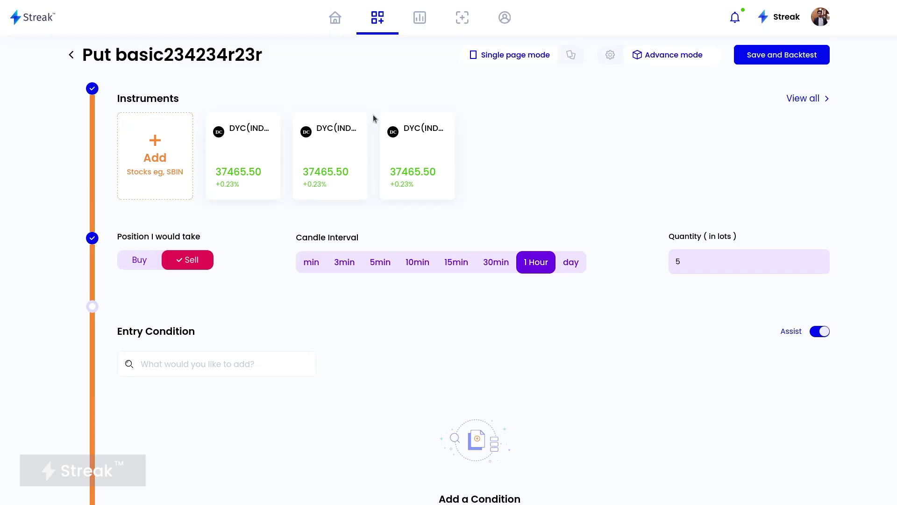
{"action": "mouse_move", "coordinate": [259, 158]}
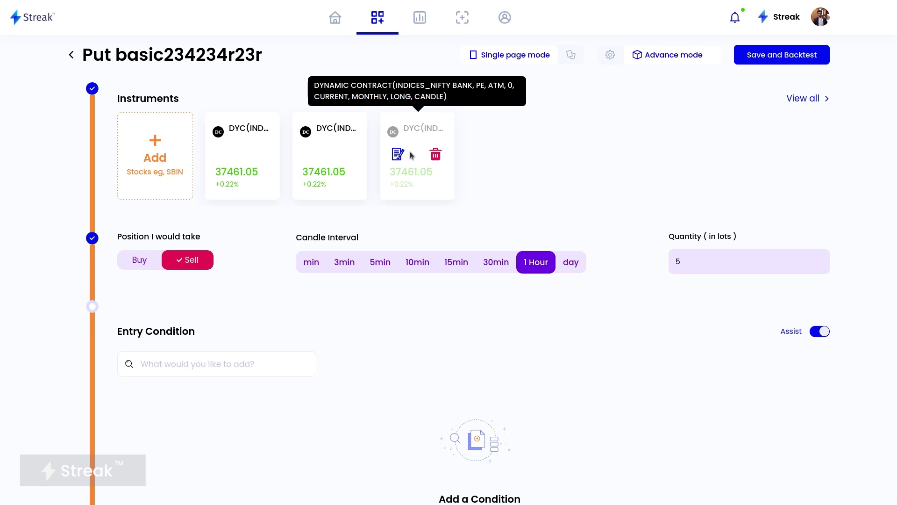
{"action": "left_click", "coordinate": [247, 370]}
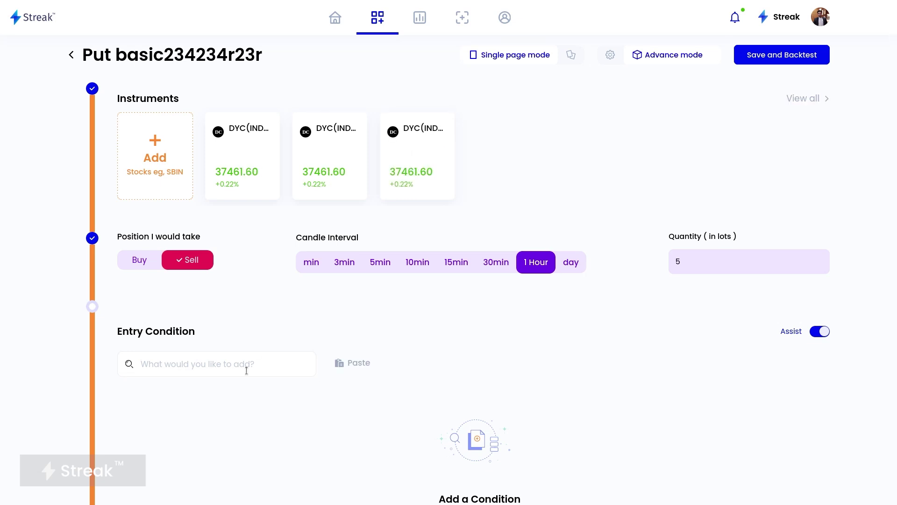
{"action": "left_click", "coordinate": [246, 370]}
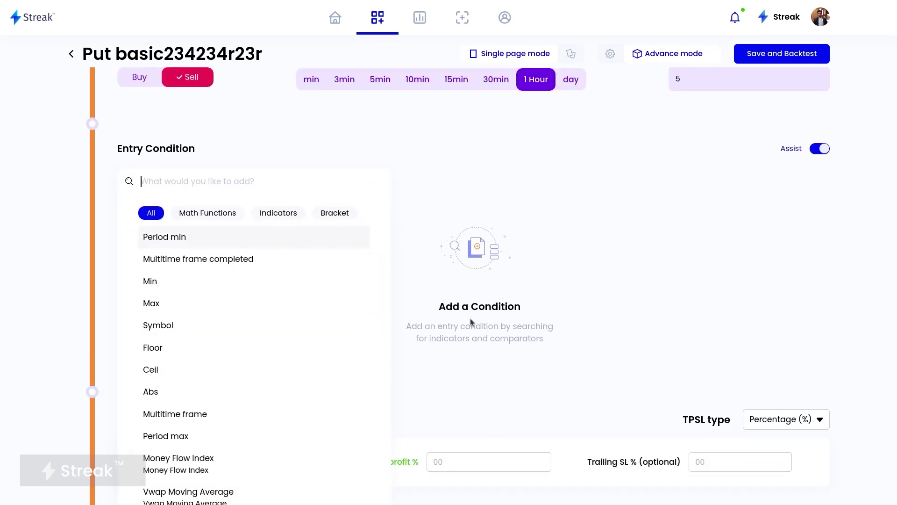
{"action": "type", "text": "sym"}
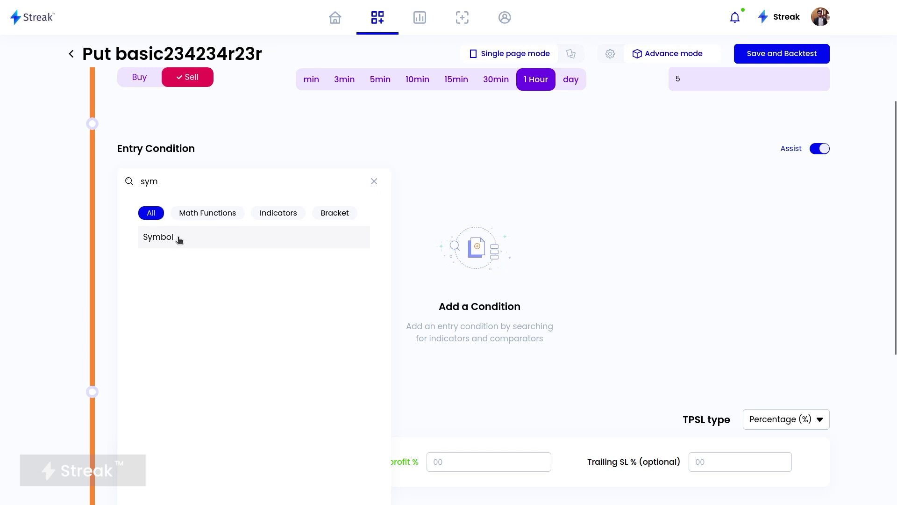
{"action": "left_click", "coordinate": [427, 211]}
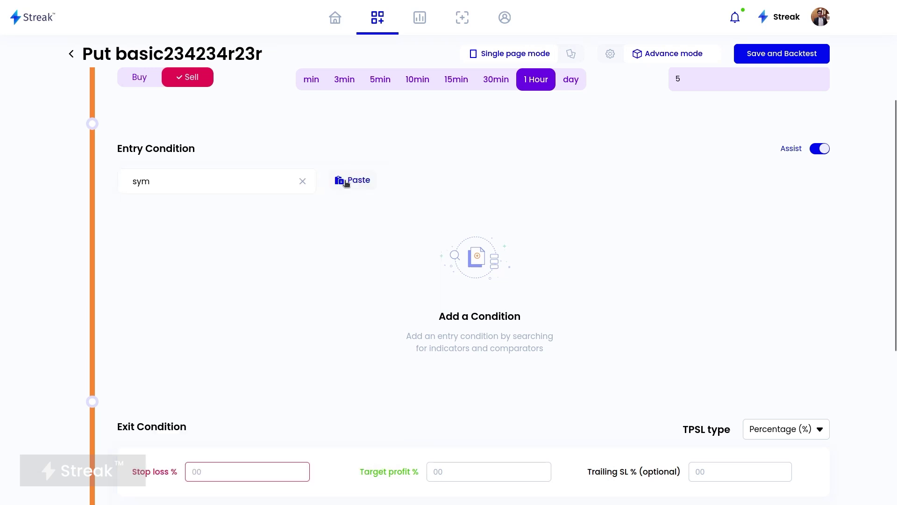
{"action": "left_click", "coordinate": [266, 187]}
{"action": "key", "text": "BackSpace"}
{"action": "key", "text": "BackSpace"}
{"action": "key", "text": "BackSpace"}
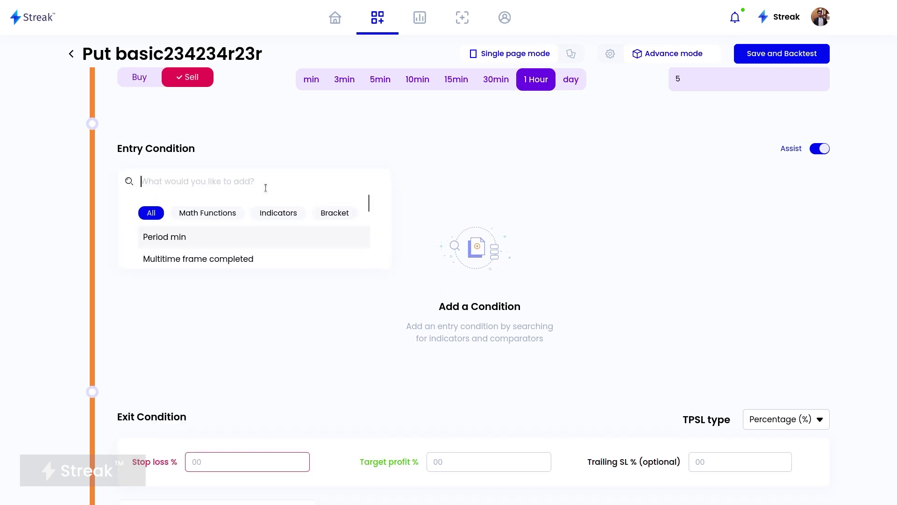
Try the RSI Moving Average indicator with parameters 14, simple, 20, 0 in the entry condition, and remove it
{"action": "type", "text": "rsi"}
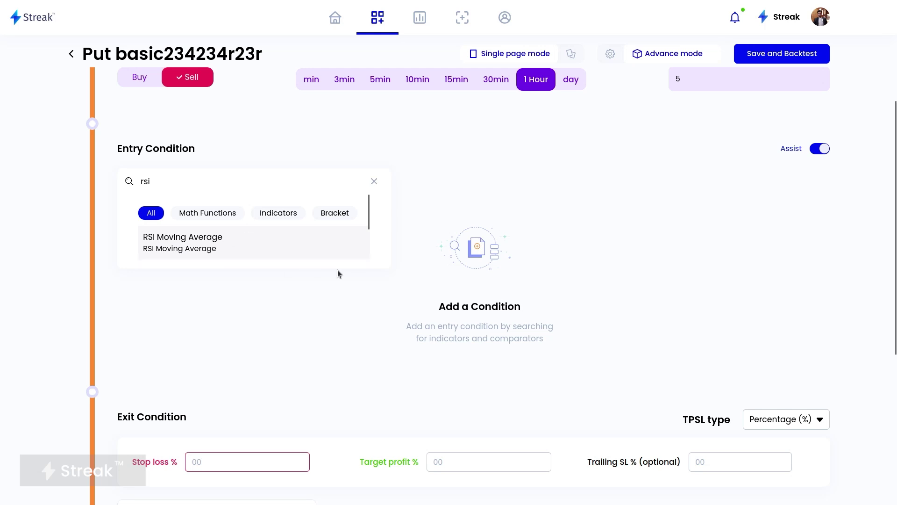
{"action": "scroll", "coordinate": [243, 248], "scroll_direction": "down", "scroll_amount": 2}
{"action": "scroll", "coordinate": [244, 248], "scroll_direction": "up", "scroll_amount": 2}
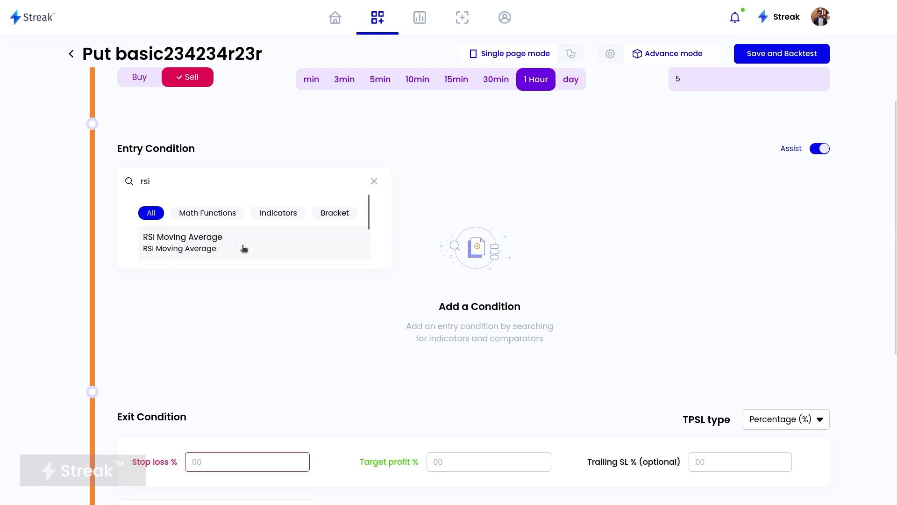
{"action": "left_click", "coordinate": [244, 248]}
{"action": "left_click", "coordinate": [542, 311]}
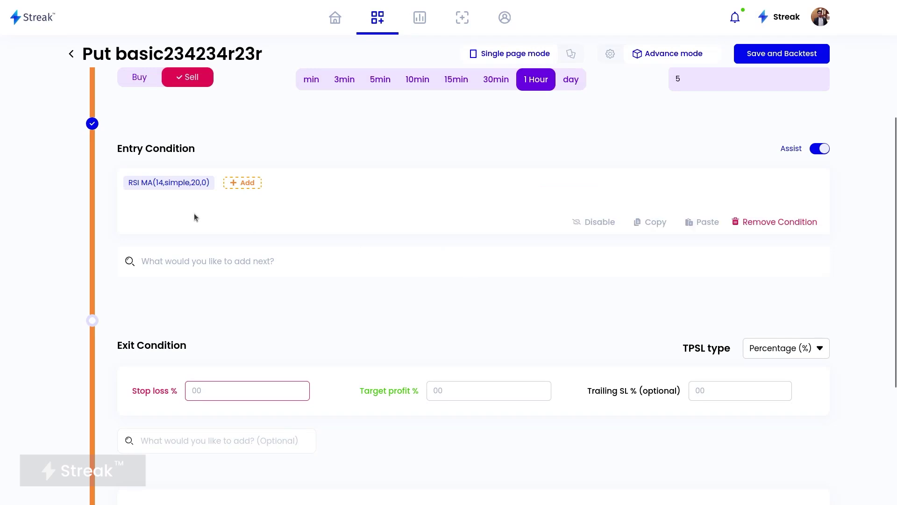
{"action": "scroll", "coordinate": [196, 219], "scroll_direction": "up", "scroll_amount": 4}
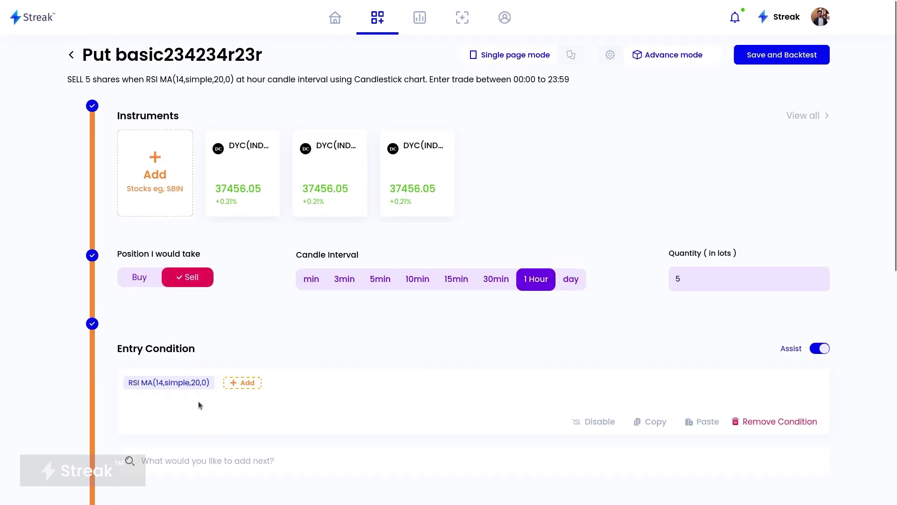
{"action": "mouse_move", "coordinate": [413, 175]}
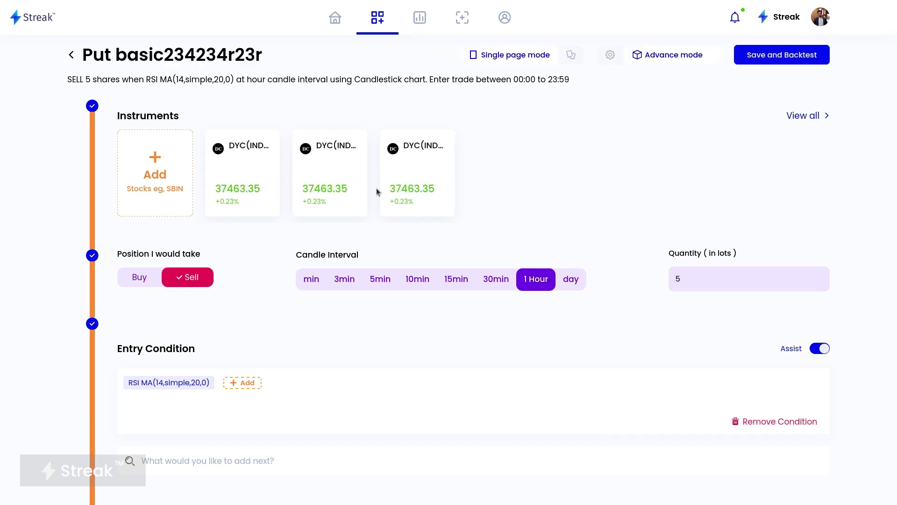
{"action": "mouse_move", "coordinate": [218, 383]}
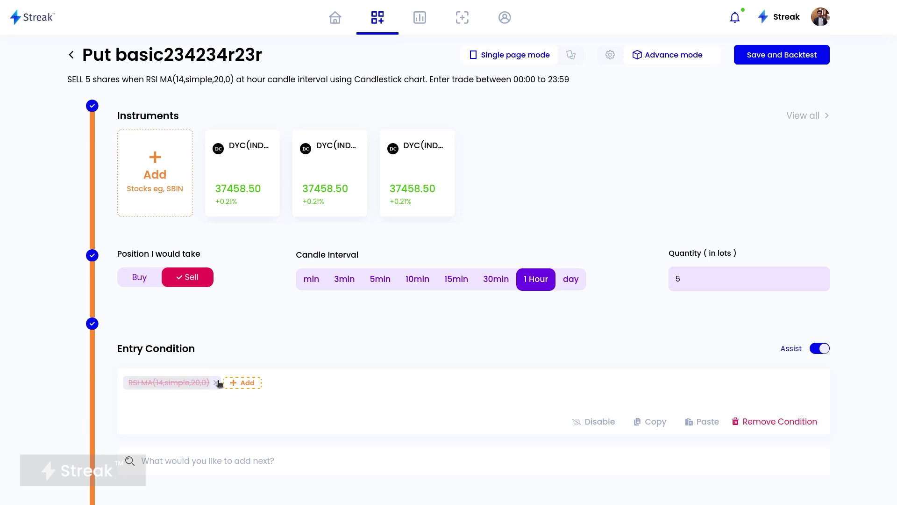
{"action": "left_click", "coordinate": [217, 382]}
Add a Symbol function to the entry condition and set its instrument to INDICES NIFTY BANK
{"action": "left_click", "coordinate": [135, 382]}
{"action": "type", "text": "sym"}
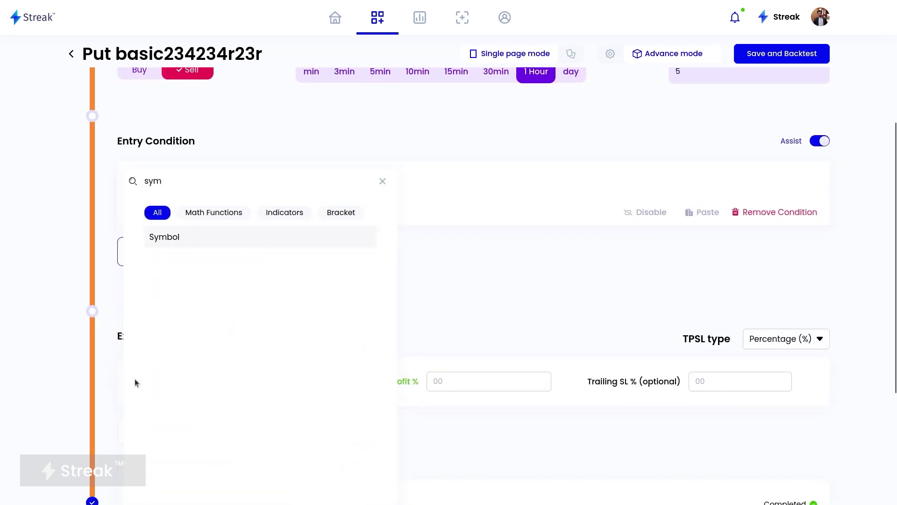
{"action": "key", "text": "Return"}
{"action": "left_click", "coordinate": [289, 180]}
{"action": "type", "text": "bank nifty"}
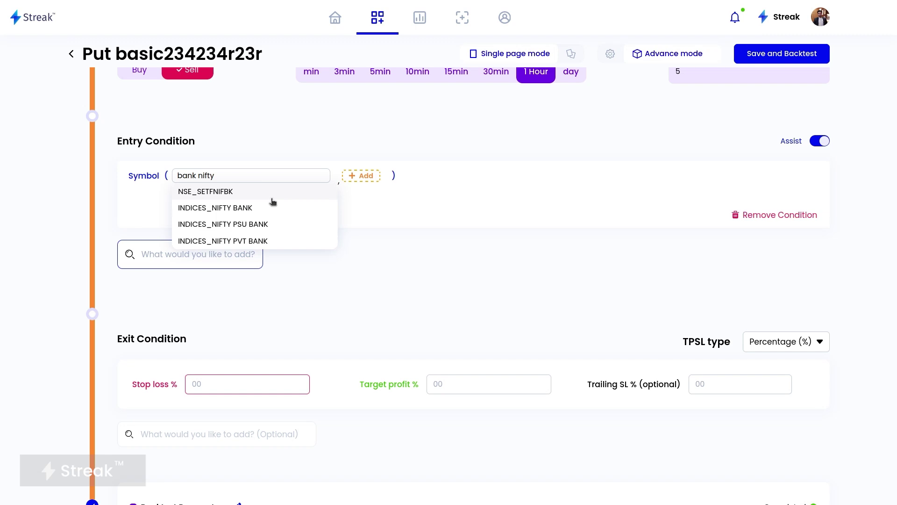
{"action": "left_click", "coordinate": [244, 208]}
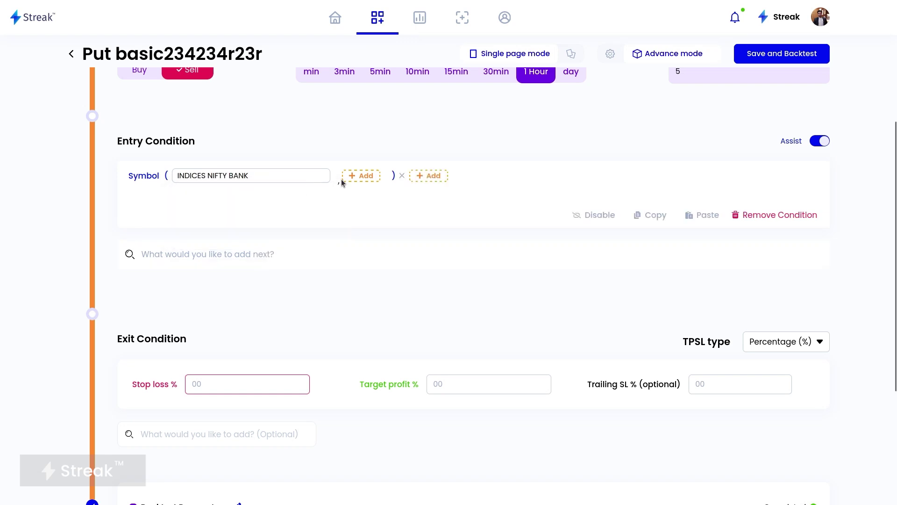
Add the Close price with offset 0 inside the Symbol function of the entry condition
{"action": "left_click", "coordinate": [365, 177]}
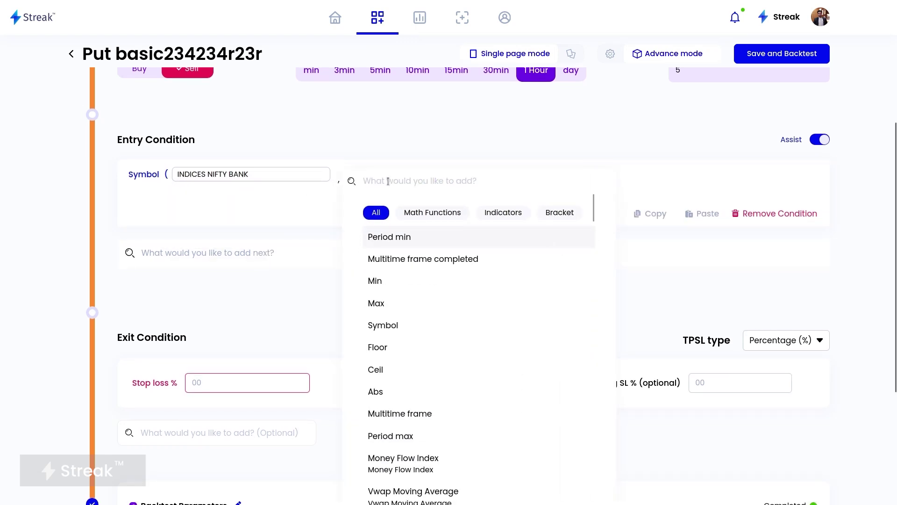
{"action": "scroll", "coordinate": [388, 181], "scroll_direction": "up", "scroll_amount": 3}
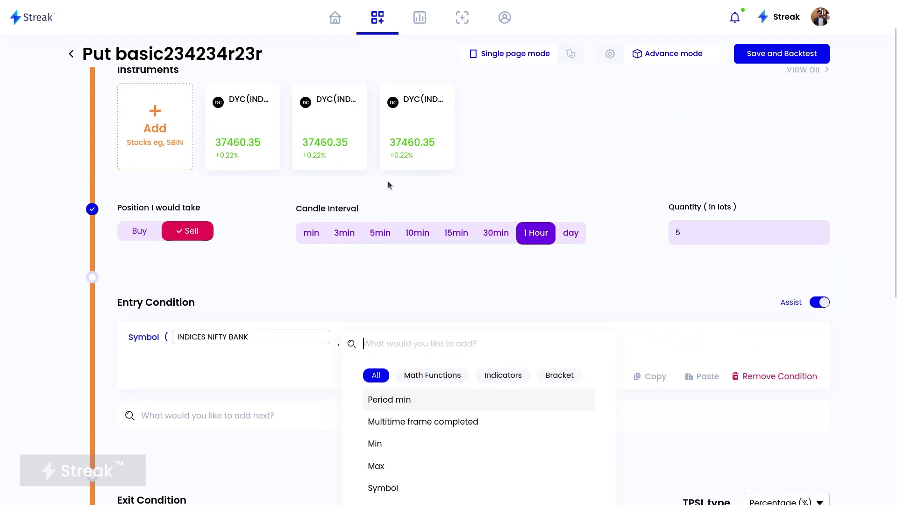
{"action": "type", "text": "clo"}
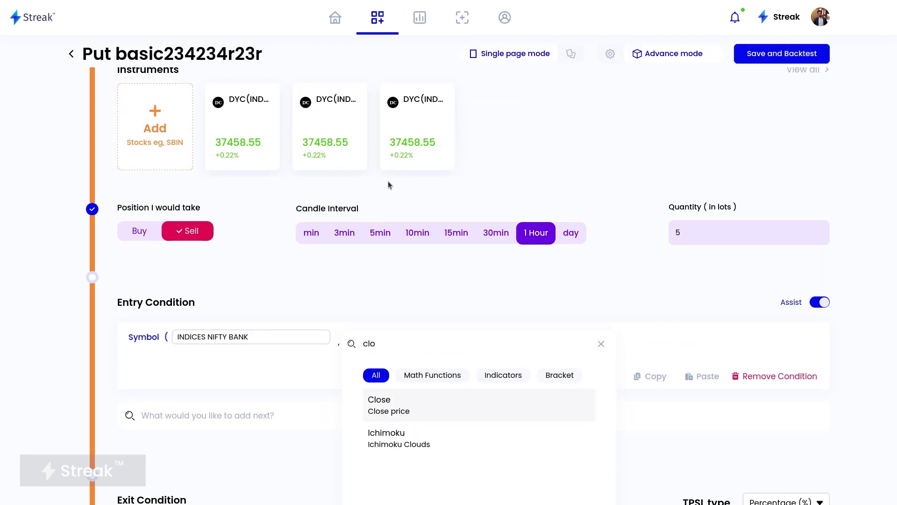
{"action": "key", "text": "Return"}
{"action": "left_click", "coordinate": [563, 258]}
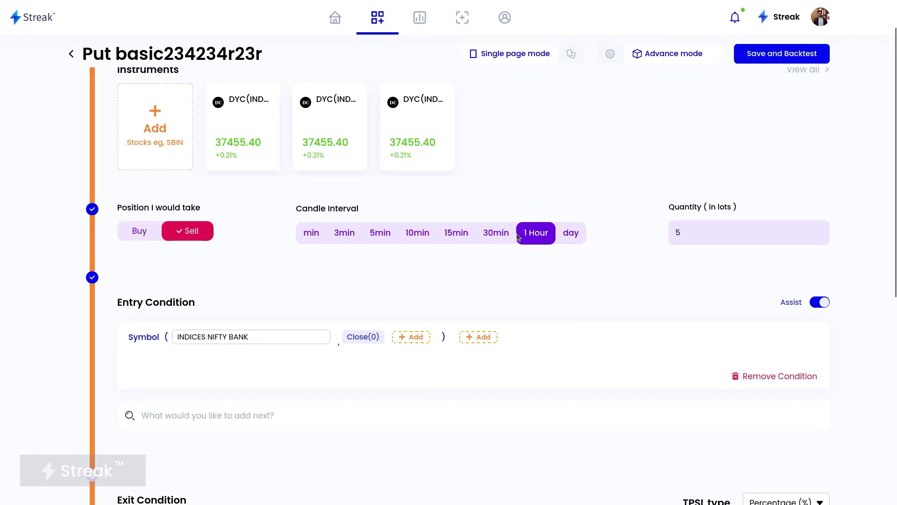
Complete the Symbol expression with a crosses below comparator and the LBB indicator using Close, period 20, 2 standard deviations, simple type, offset 0
{"action": "left_click", "coordinate": [416, 337]}
{"action": "type", "text": "c"}
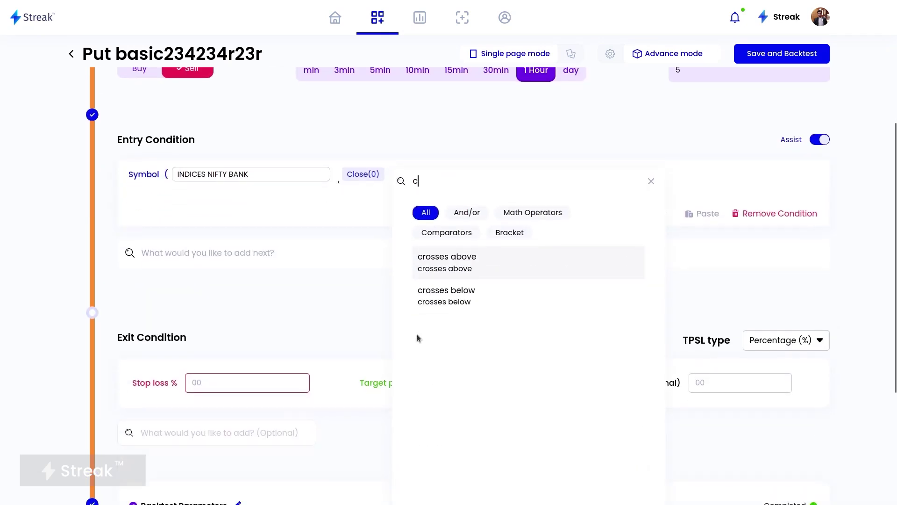
{"action": "left_click", "coordinate": [457, 304]}
{"action": "left_click", "coordinate": [484, 176]}
{"action": "type", "text": "lbb"}
{"action": "left_click", "coordinate": [528, 243]}
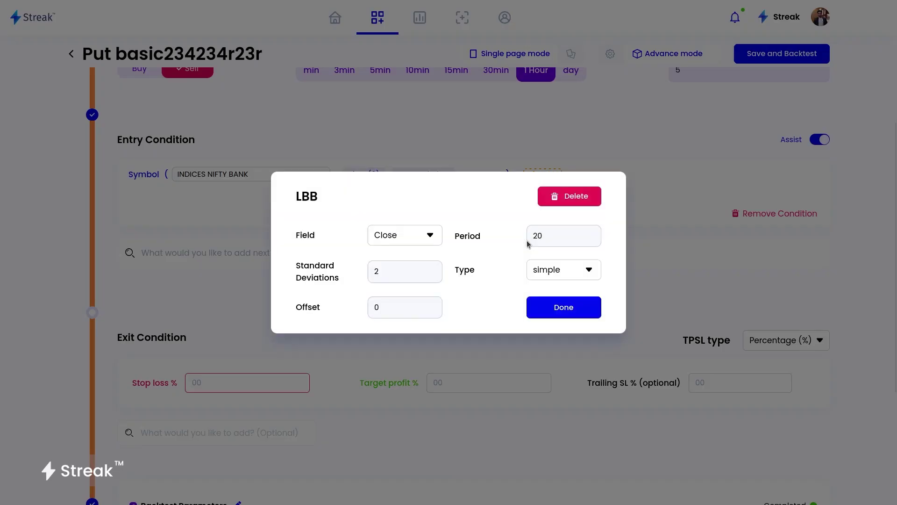
{"action": "left_click", "coordinate": [536, 312]}
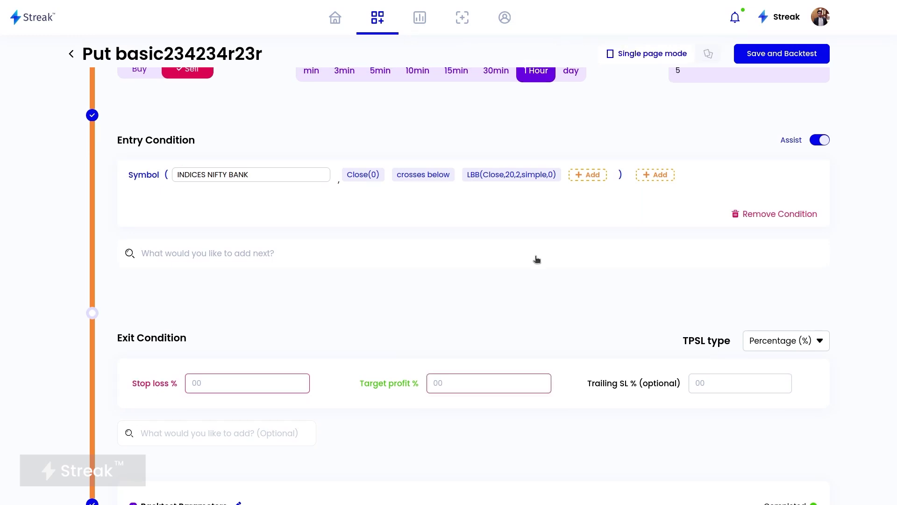
Start the exit condition with Close at offset 0 and change its comparator to crosses above
{"action": "scroll", "coordinate": [537, 259], "scroll_direction": "down", "scroll_amount": 3}
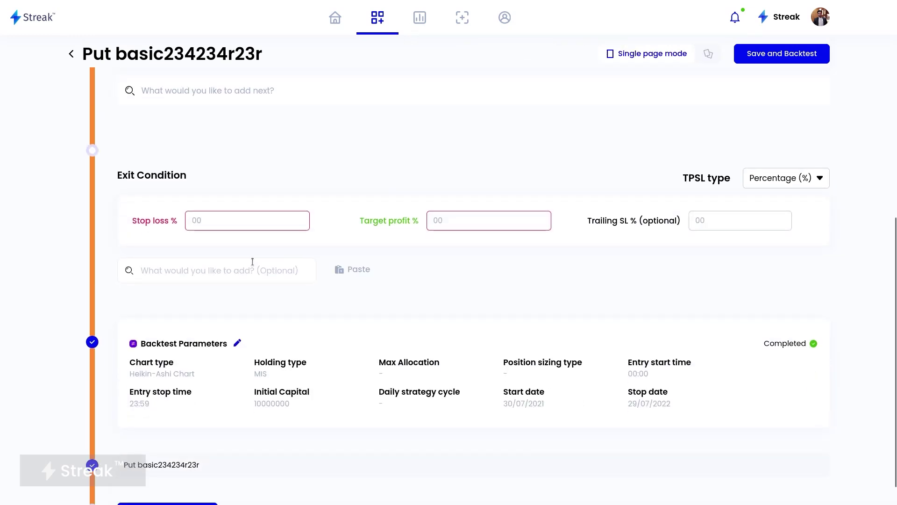
{"action": "left_click", "coordinate": [252, 264]}
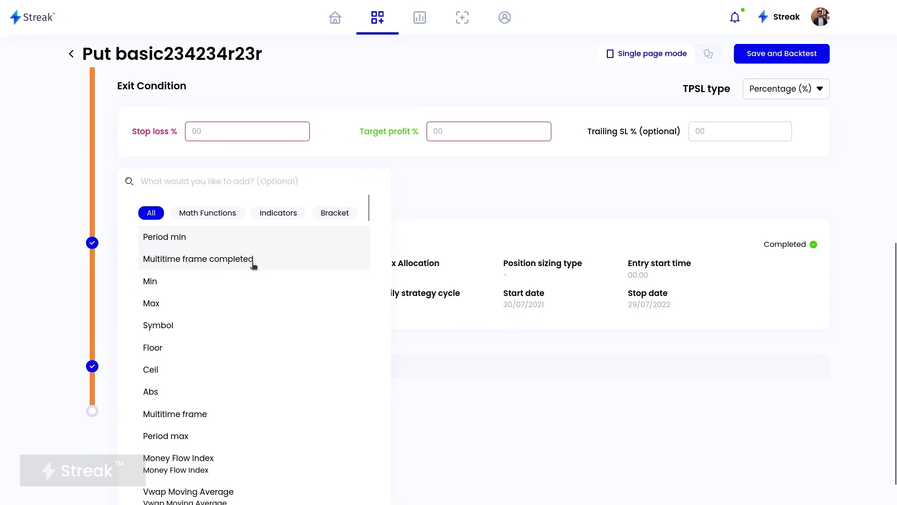
{"action": "type", "text": "clo"}
{"action": "left_click", "coordinate": [226, 258]}
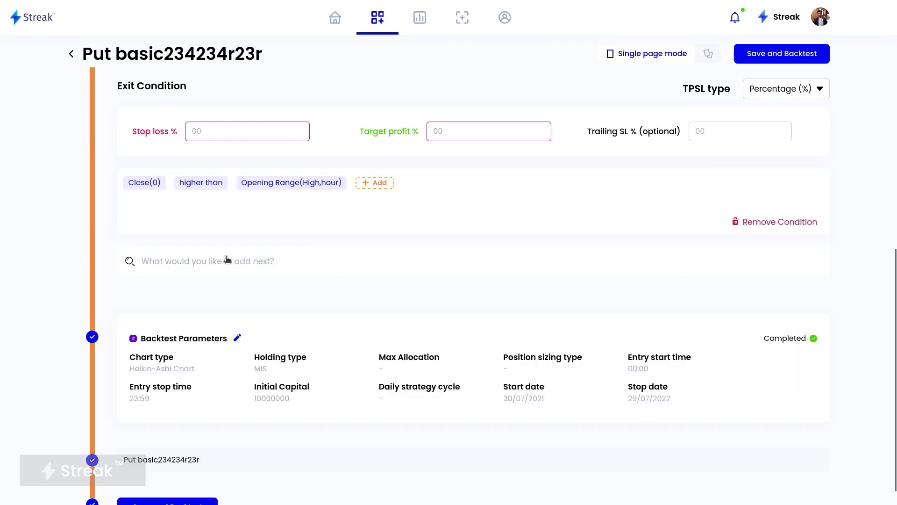
{"action": "left_click", "coordinate": [226, 183]}
{"action": "left_click", "coordinate": [204, 182]}
{"action": "type", "text": "c"}
{"action": "left_click", "coordinate": [238, 261]}
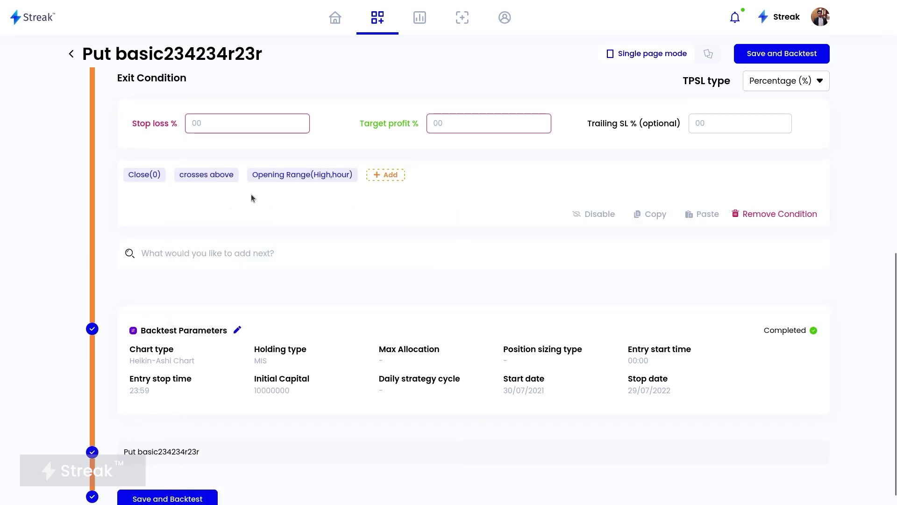
Replace the Opening Range in the exit condition with Signal candle, using field High and offset 0
{"action": "left_click", "coordinate": [358, 175]}
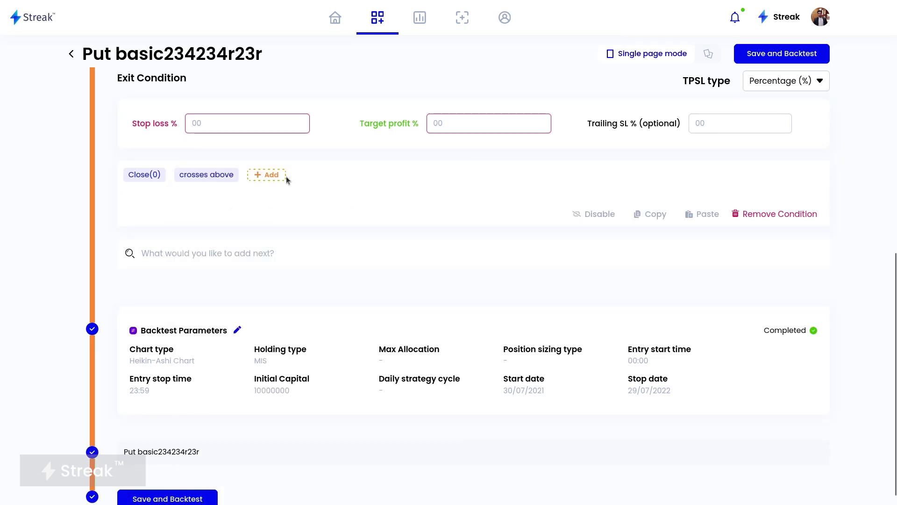
{"action": "left_click", "coordinate": [267, 176]}
{"action": "type", "text": "sig"}
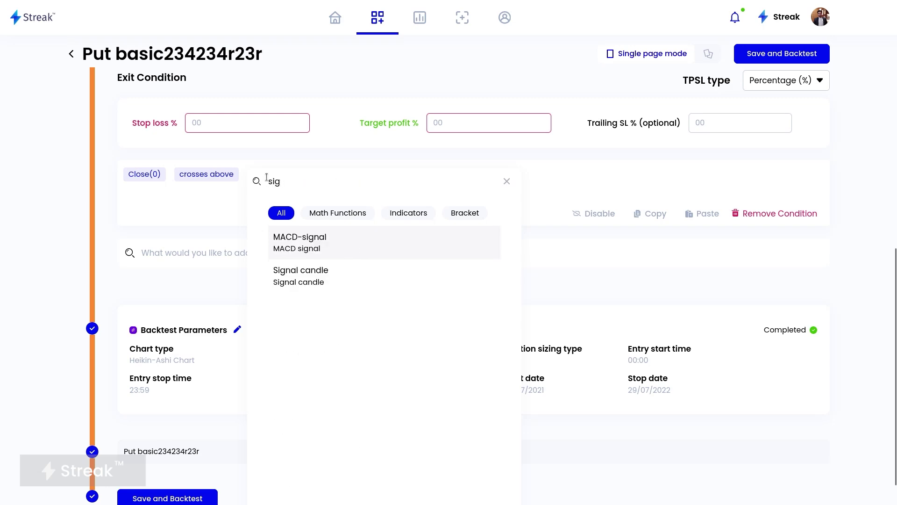
{"action": "left_click", "coordinate": [330, 277]}
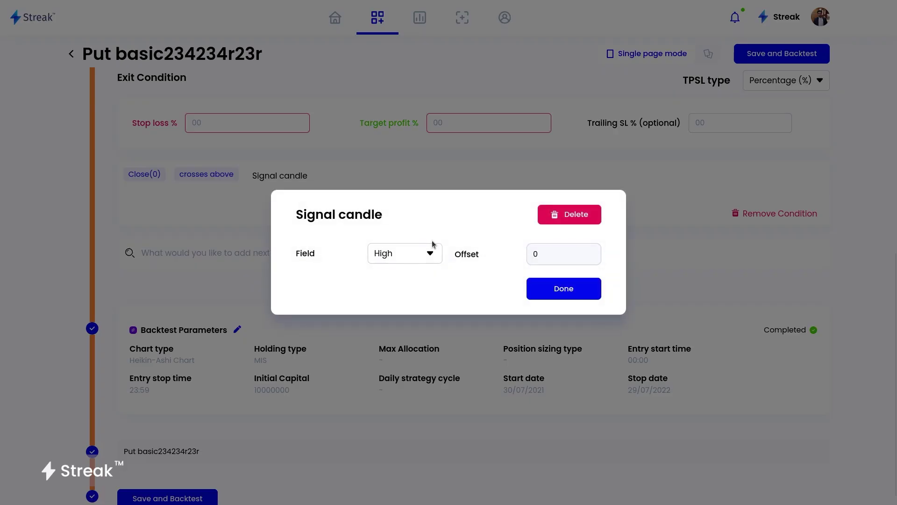
{"action": "left_click", "coordinate": [564, 282]}
Review the strategy's instruments, entry and exit conditions, and the available TPSL types
{"action": "scroll", "coordinate": [565, 282], "scroll_direction": "up", "scroll_amount": 5}
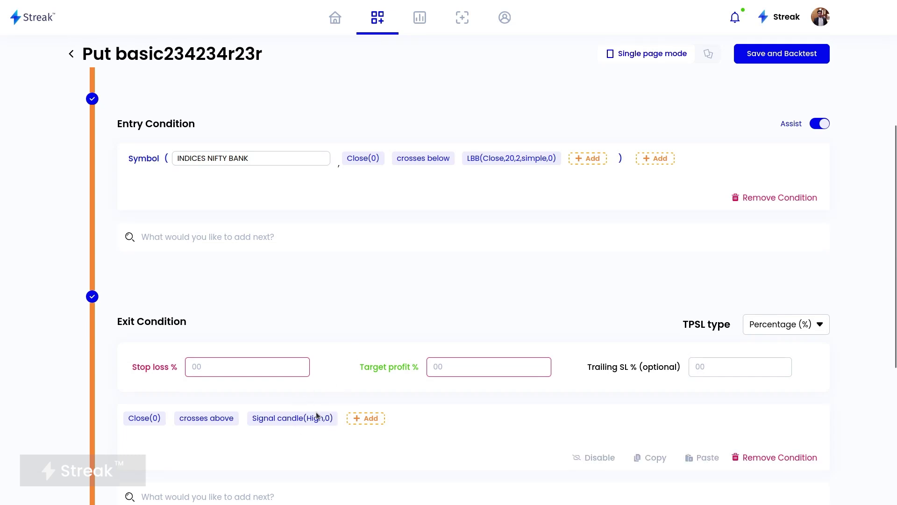
{"action": "scroll", "coordinate": [146, 422], "scroll_direction": "up", "scroll_amount": 5}
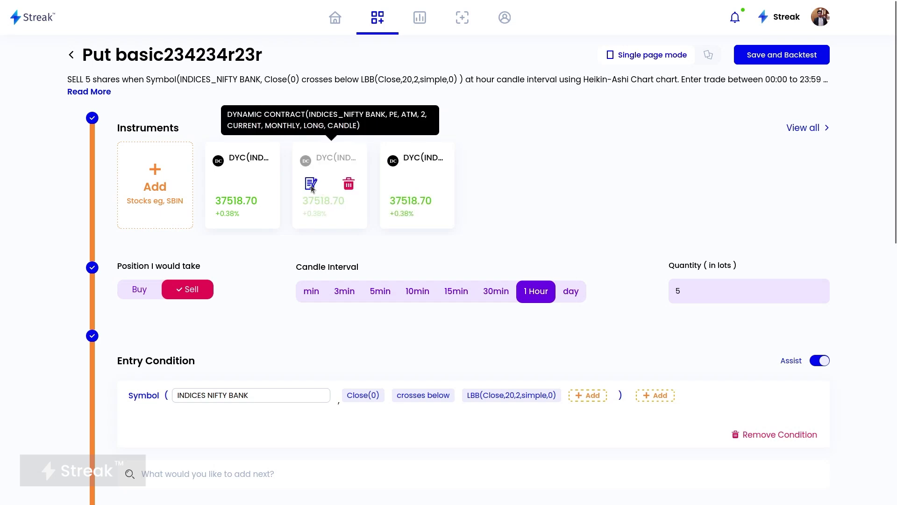
{"action": "scroll", "coordinate": [505, 242], "scroll_direction": "down", "scroll_amount": 10}
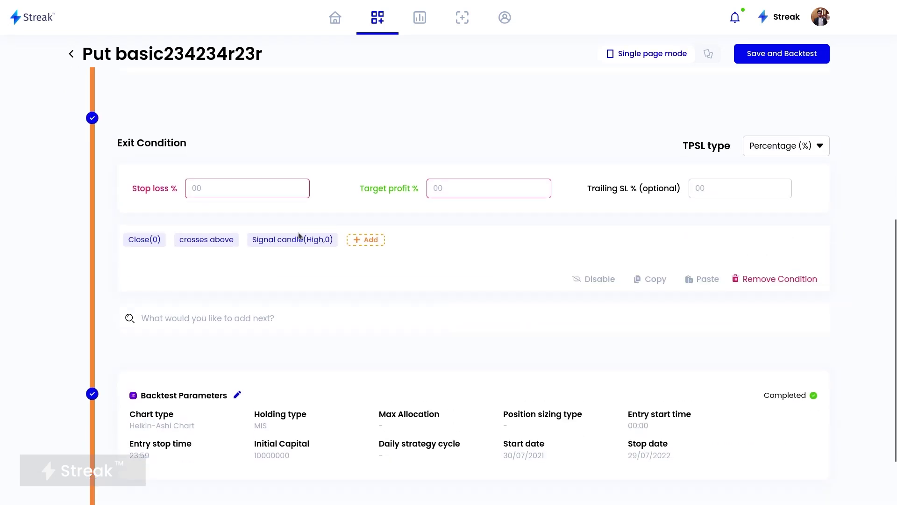
{"action": "left_click", "coordinate": [796, 145]}
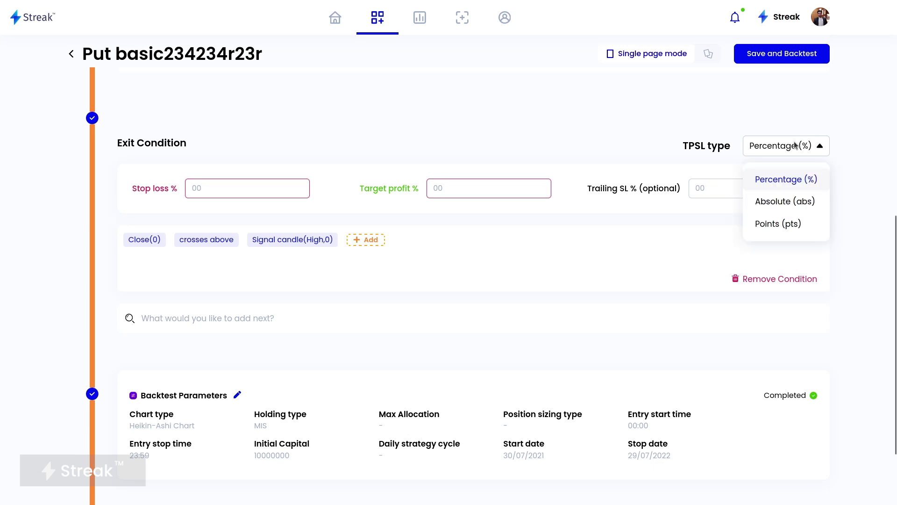
{"action": "left_click", "coordinate": [796, 145]}
{"action": "scroll", "coordinate": [658, 141], "scroll_direction": "up", "scroll_amount": 2}
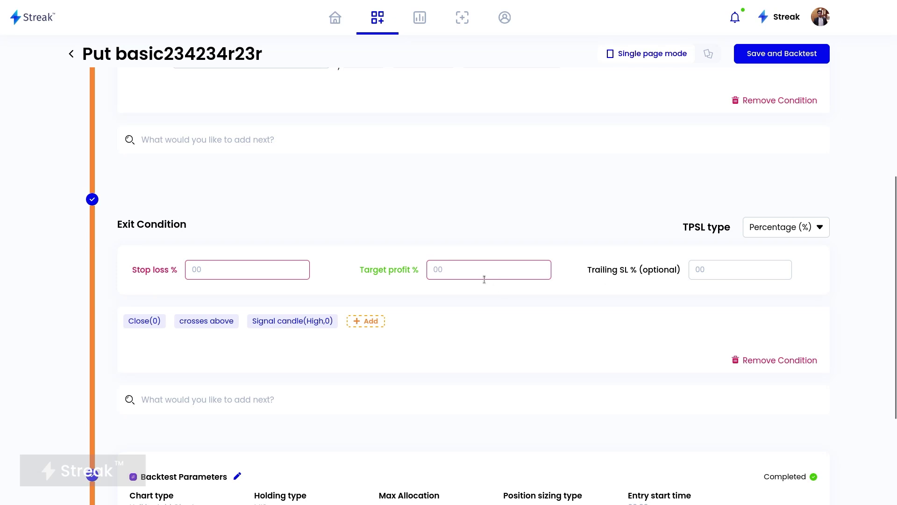
{"action": "scroll", "coordinate": [484, 279], "scroll_direction": "up", "scroll_amount": 2}
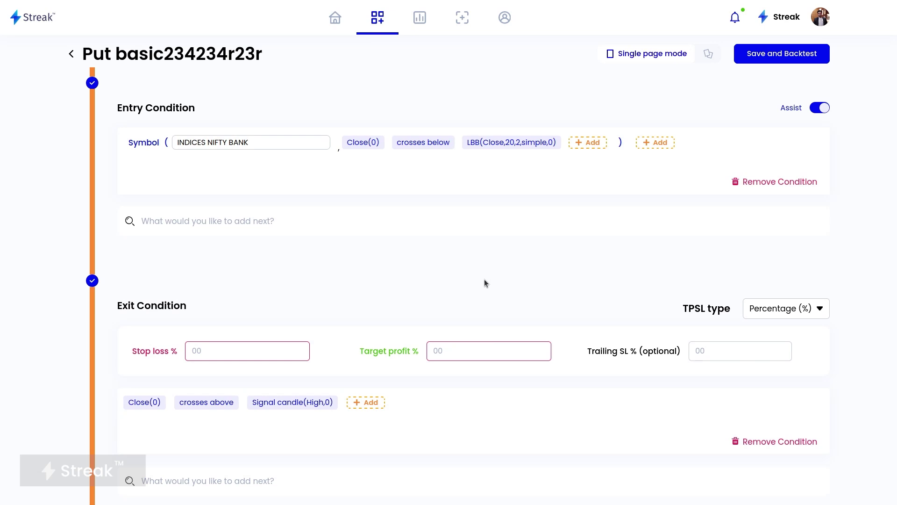
Set the TPSL type to Absolute (abs), with a total stop loss of 999999 and a total target profit of 999999
{"action": "scroll", "coordinate": [484, 279], "scroll_direction": "down", "scroll_amount": 4}
{"action": "left_click", "coordinate": [237, 182]}
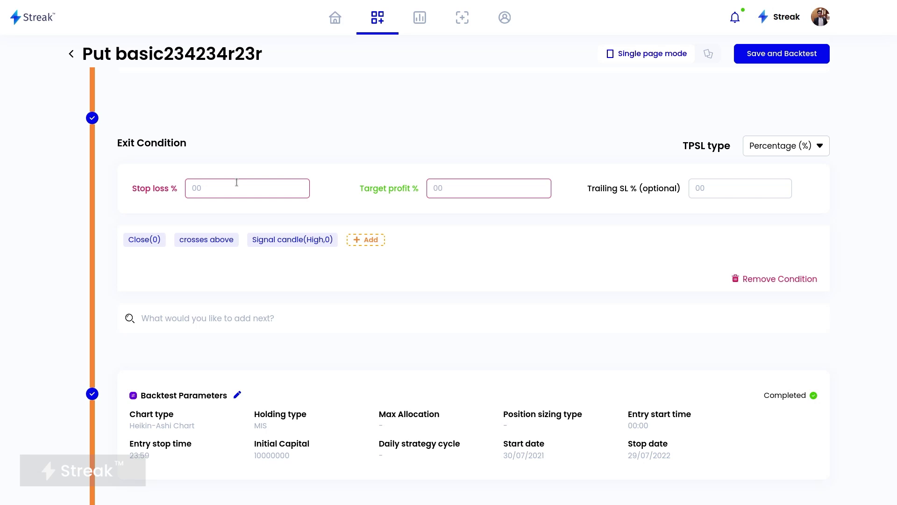
{"action": "left_click", "coordinate": [781, 136]}
{"action": "left_click", "coordinate": [780, 205]}
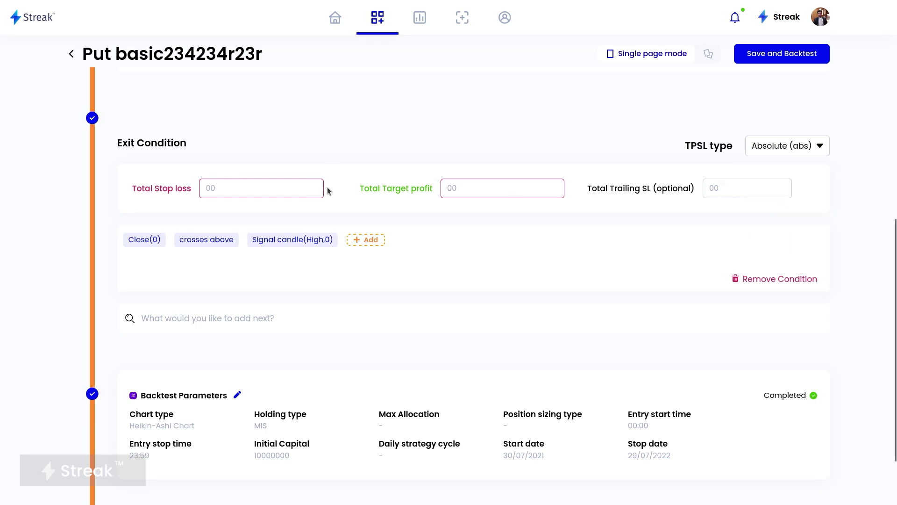
{"action": "type", "text": "999999"}
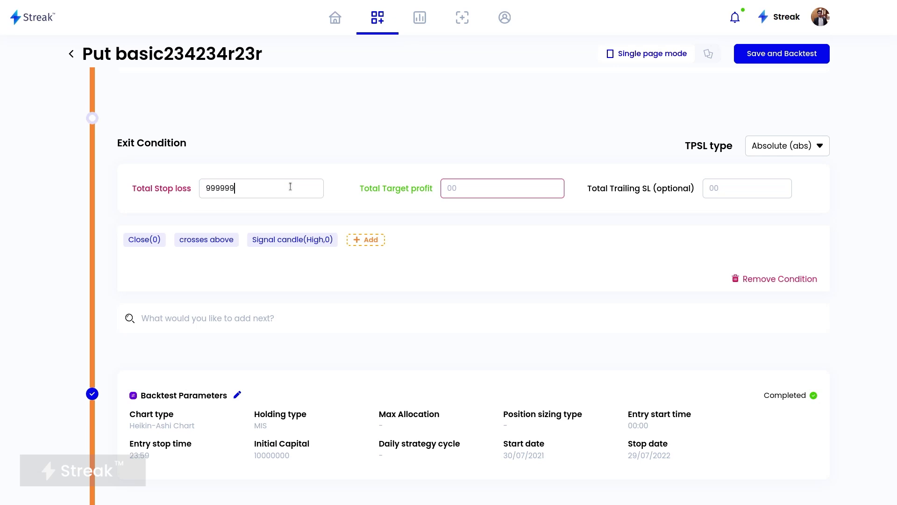
{"action": "type", "text": "999999"}
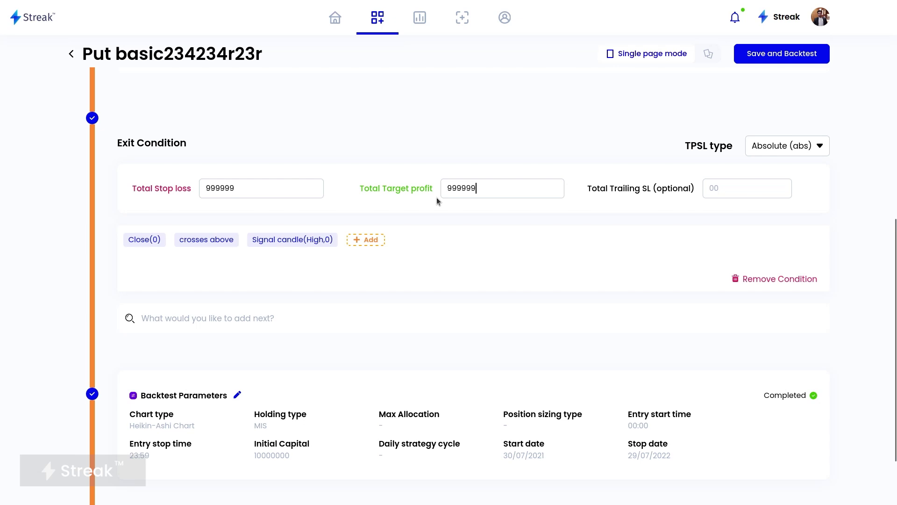
{"action": "mouse_move", "coordinate": [189, 266]}
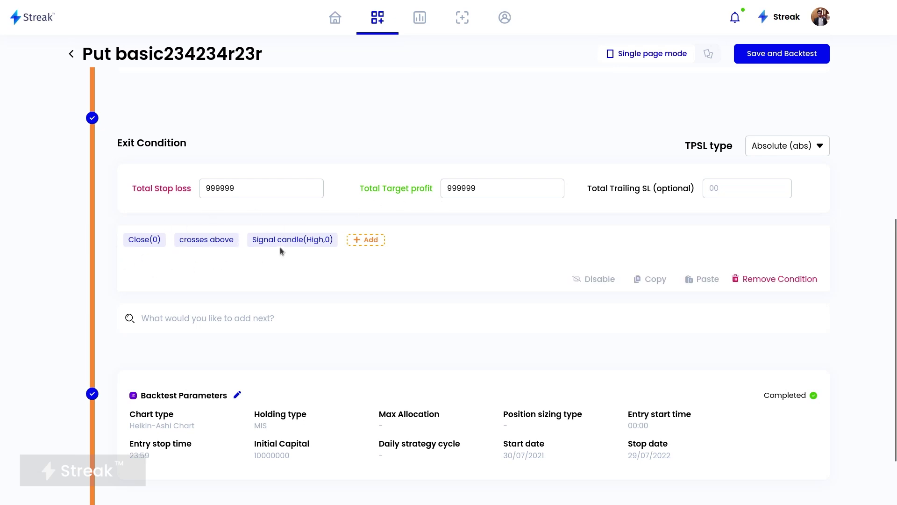
{"action": "scroll", "coordinate": [383, 270], "scroll_direction": "up", "scroll_amount": 5}
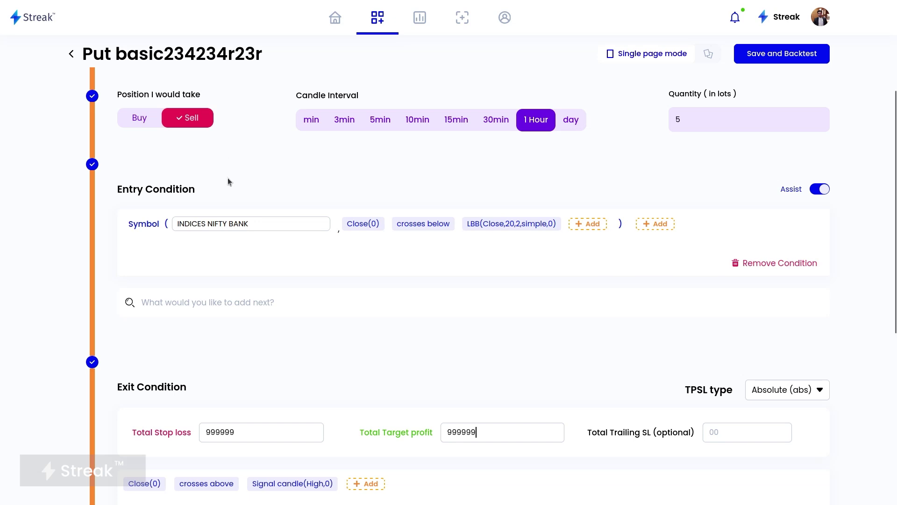
Open the backtest parameters, select the Heikin-Ashi chart type, check the remaining settings and save the changes
{"action": "scroll", "coordinate": [224, 178], "scroll_direction": "up", "scroll_amount": 4}
{"action": "scroll", "coordinate": [355, 346], "scroll_direction": "down", "scroll_amount": 2}
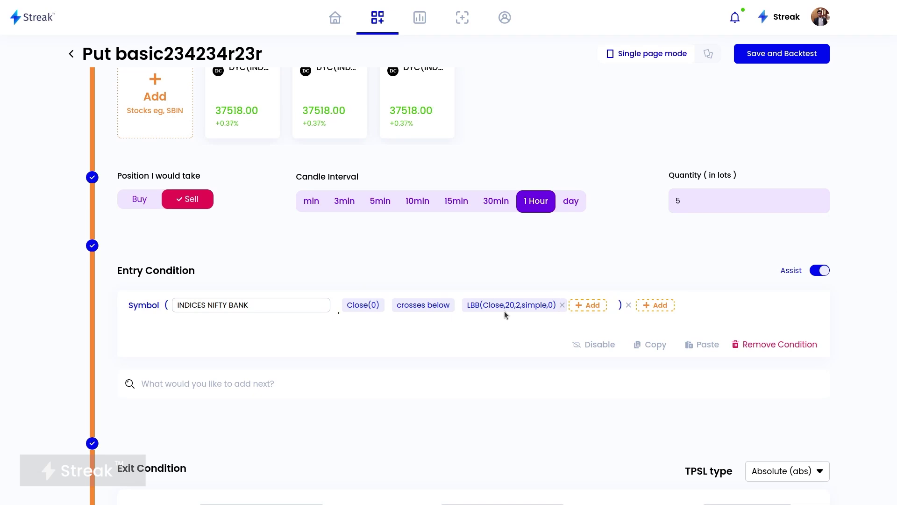
{"action": "scroll", "coordinate": [503, 310], "scroll_direction": "down", "scroll_amount": 5}
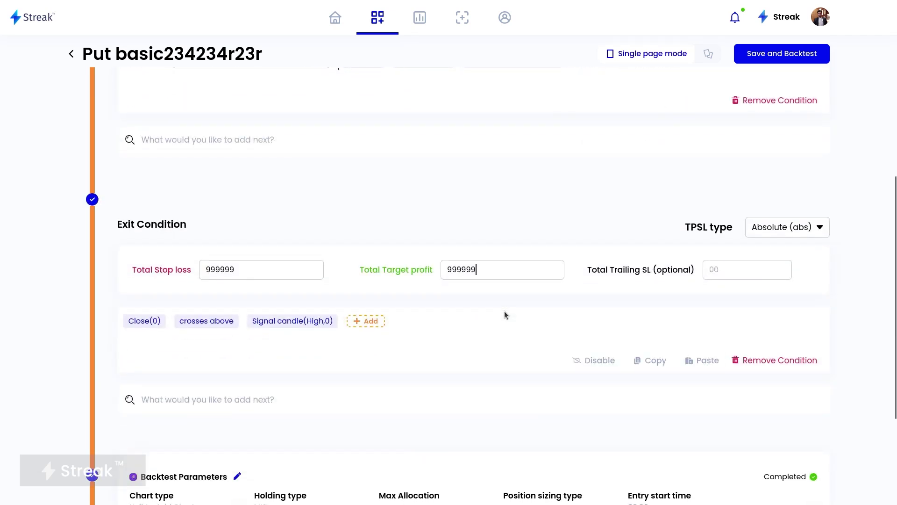
{"action": "right_click", "coordinate": [503, 311]}
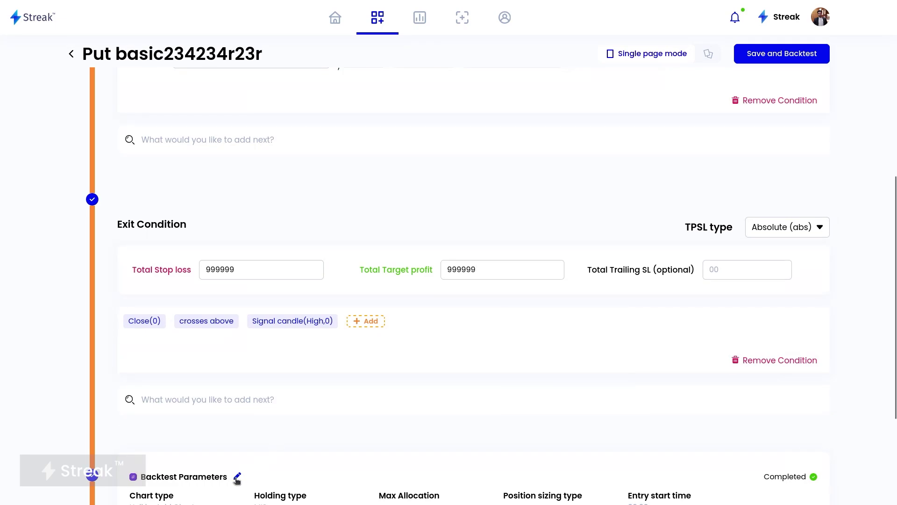
{"action": "left_click", "coordinate": [237, 476]}
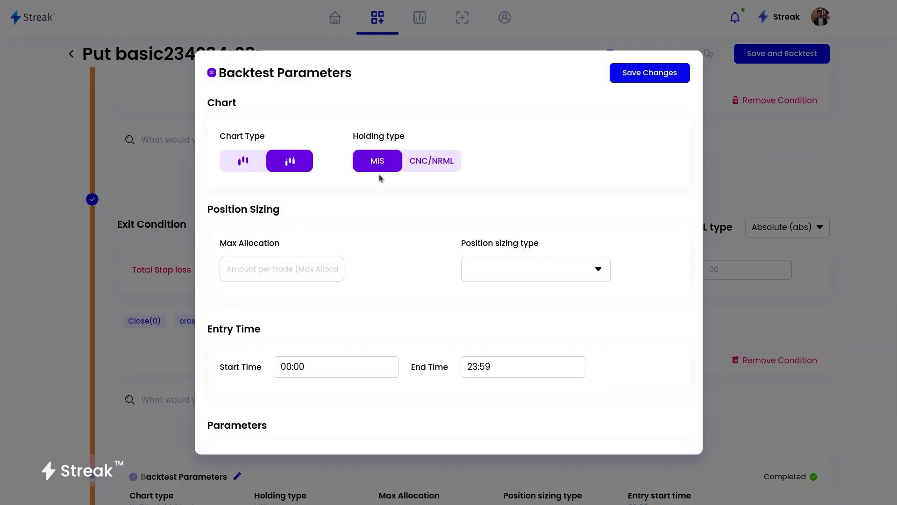
{"action": "left_click", "coordinate": [289, 161]}
{"action": "left_click", "coordinate": [292, 160]}
{"action": "scroll", "coordinate": [403, 280], "scroll_direction": "down", "scroll_amount": 5}
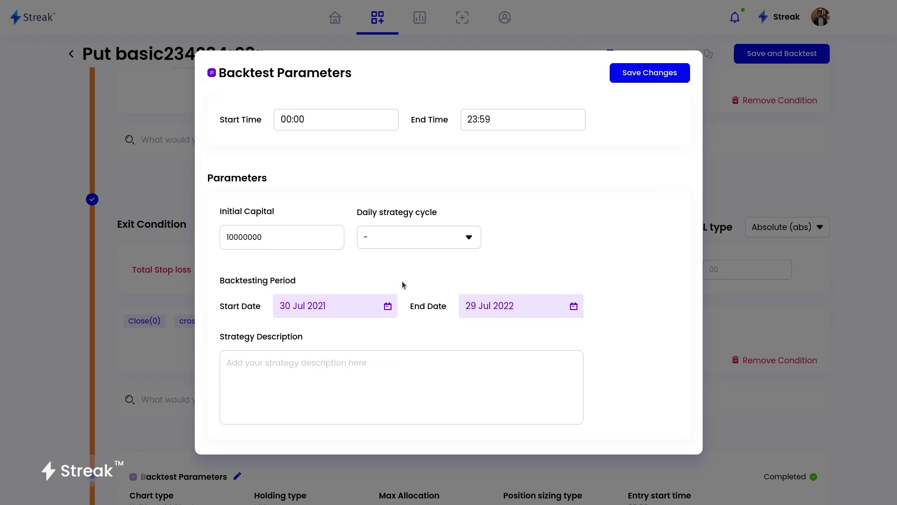
{"action": "scroll", "coordinate": [402, 282], "scroll_direction": "up", "scroll_amount": 5}
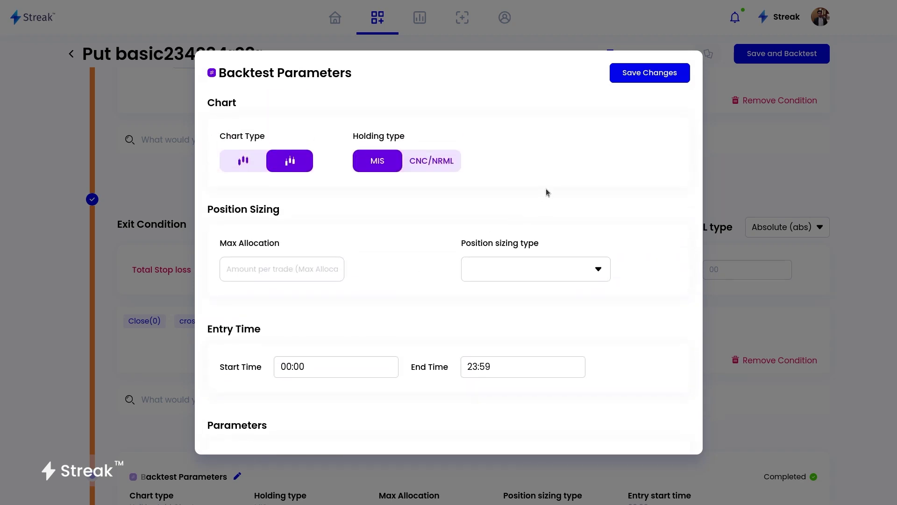
{"action": "left_click", "coordinate": [635, 74]}
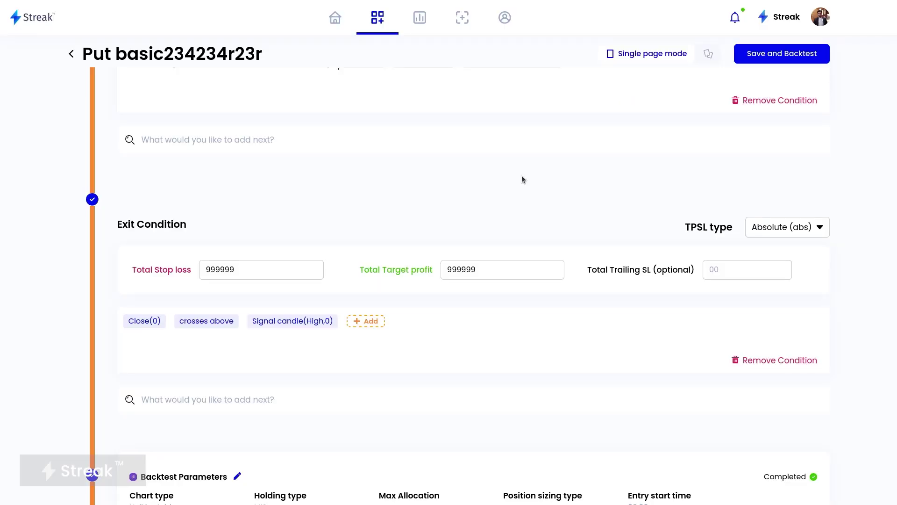
Save and backtest the put strategy, and expand its backtest parameters and full description
{"action": "scroll", "coordinate": [521, 175], "scroll_direction": "down", "scroll_amount": 4}
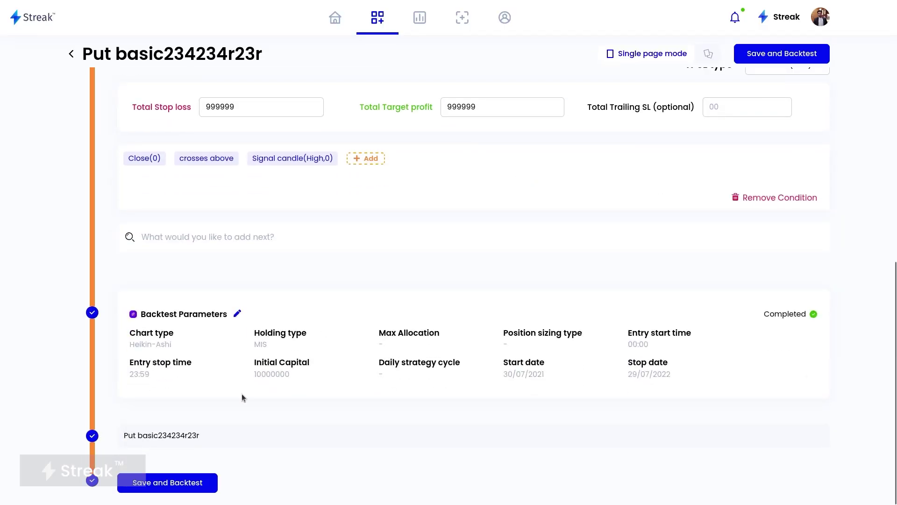
{"action": "left_click", "coordinate": [178, 483]}
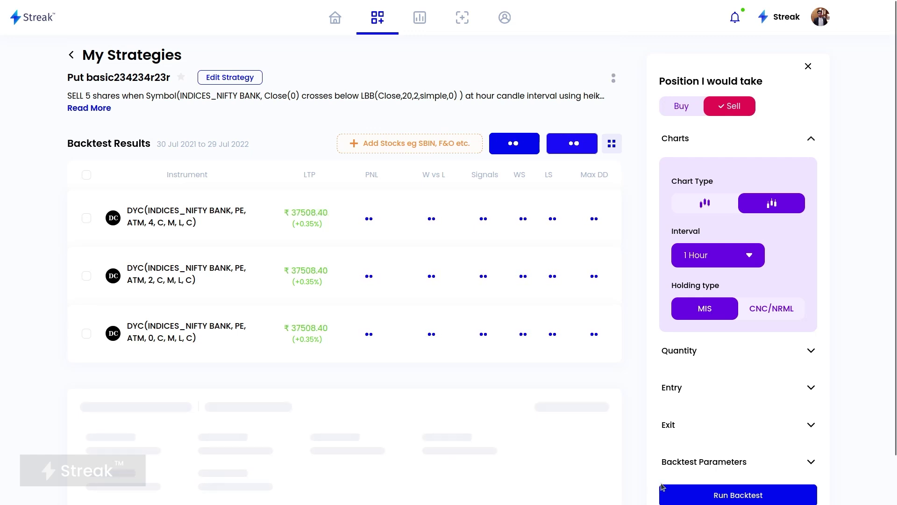
{"action": "left_click", "coordinate": [673, 464]}
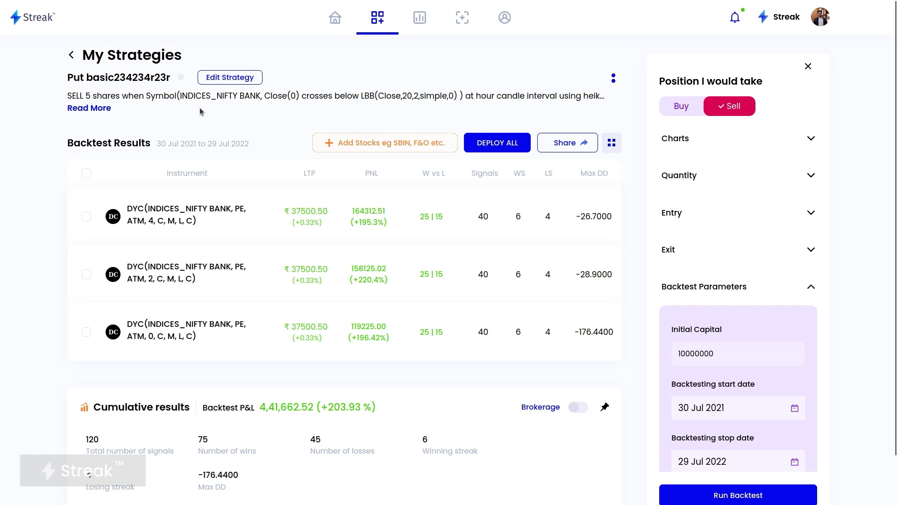
{"action": "left_click", "coordinate": [107, 109]}
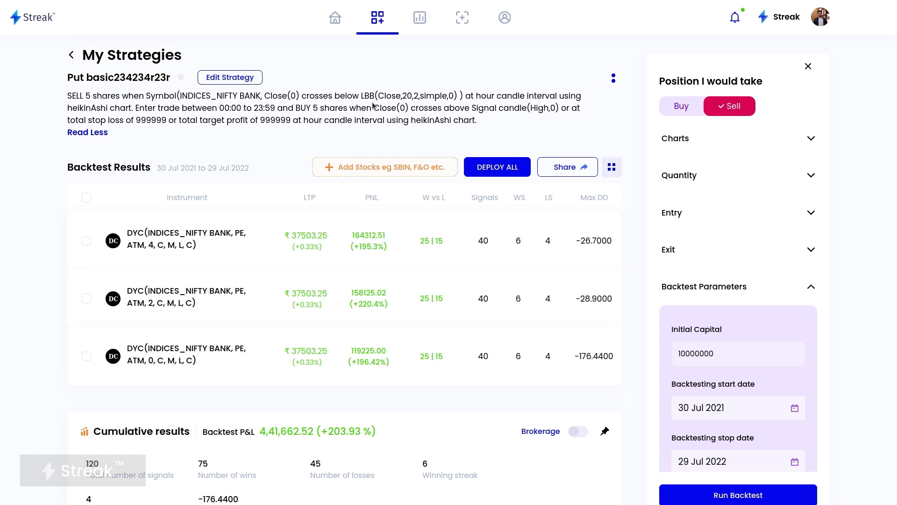
Examine the Paper Trade and Live Trade deployment options for all the strategy's contracts, leaving without deploying
{"action": "left_click", "coordinate": [472, 164]}
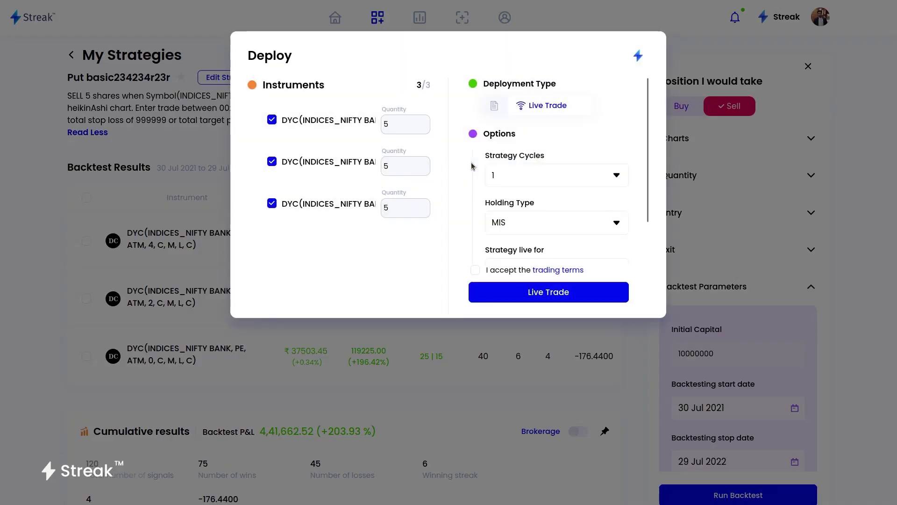
{"action": "left_click", "coordinate": [494, 106]}
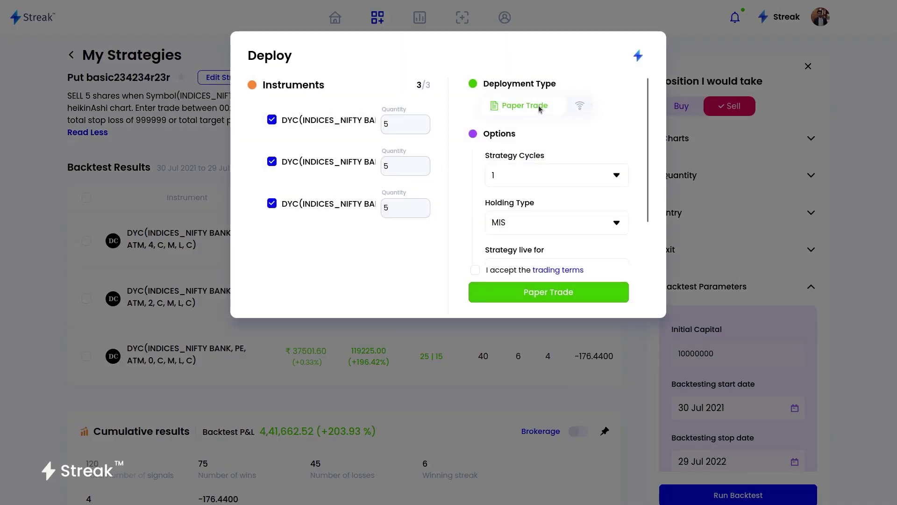
{"action": "left_click", "coordinate": [588, 107]}
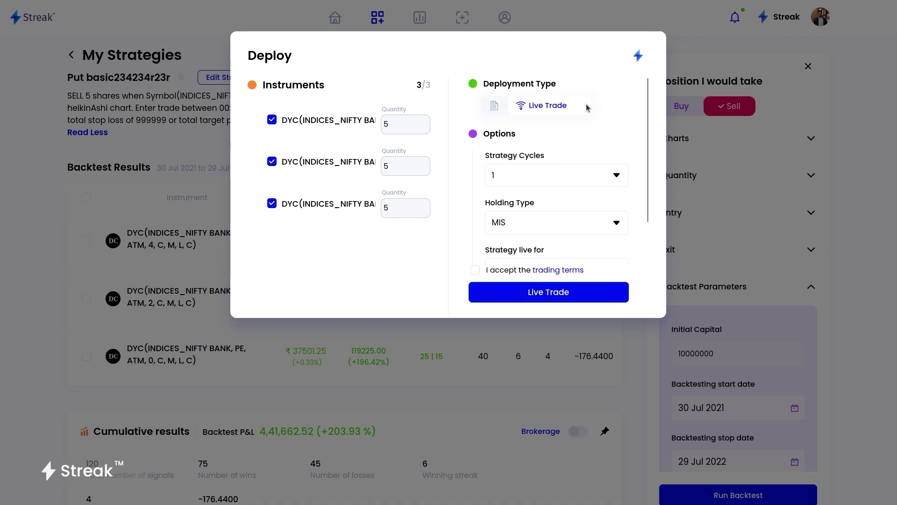
{"action": "left_click", "coordinate": [495, 107]}
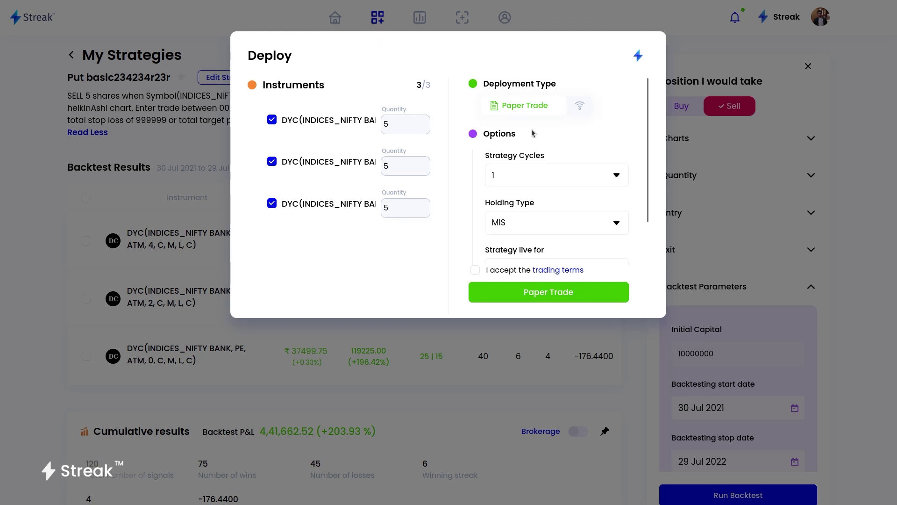
{"action": "left_click", "coordinate": [498, 295]}
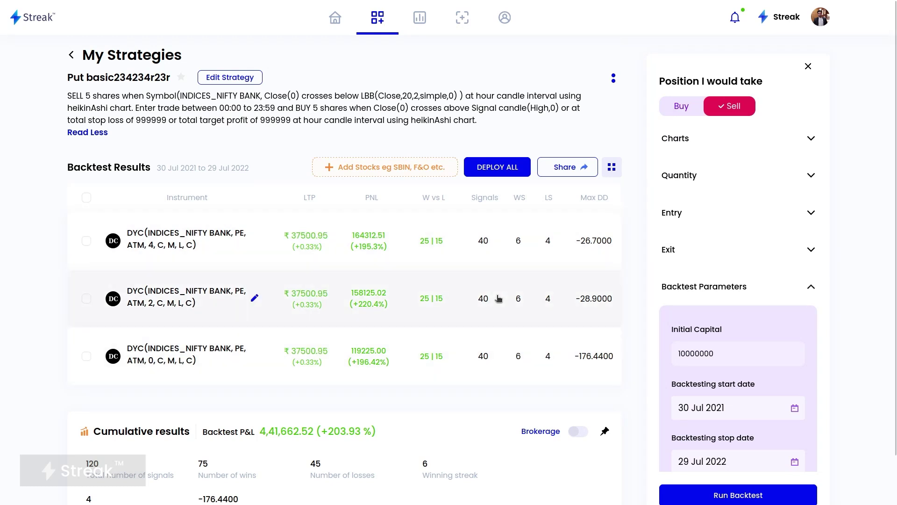
{"action": "left_click", "coordinate": [471, 174]}
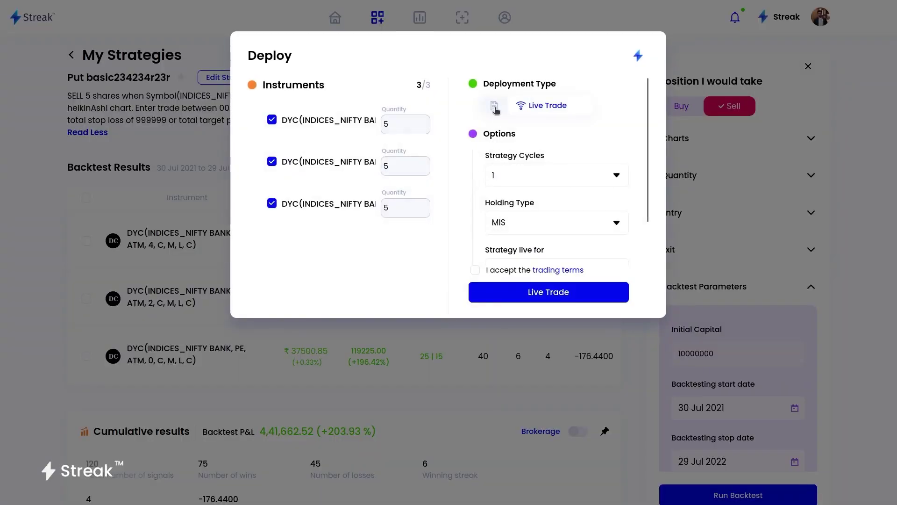
{"action": "left_click", "coordinate": [495, 107]}
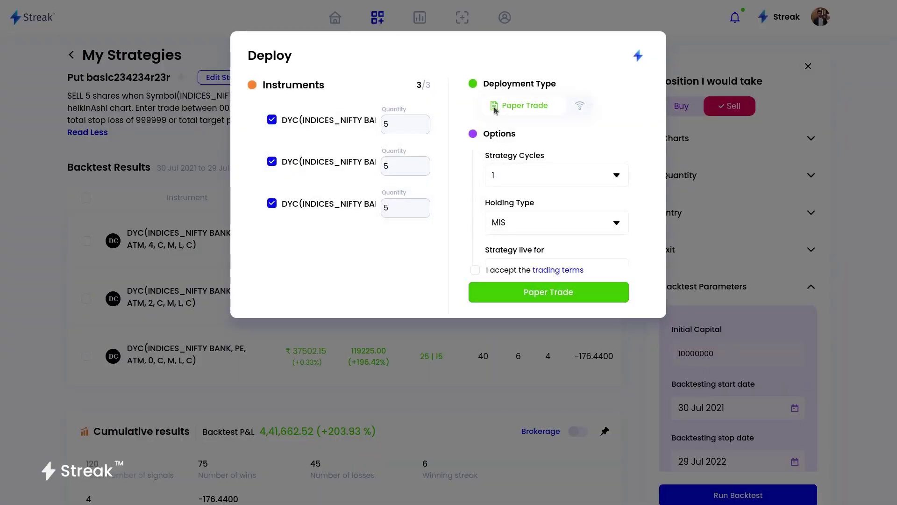
{"action": "left_click", "coordinate": [574, 103]}
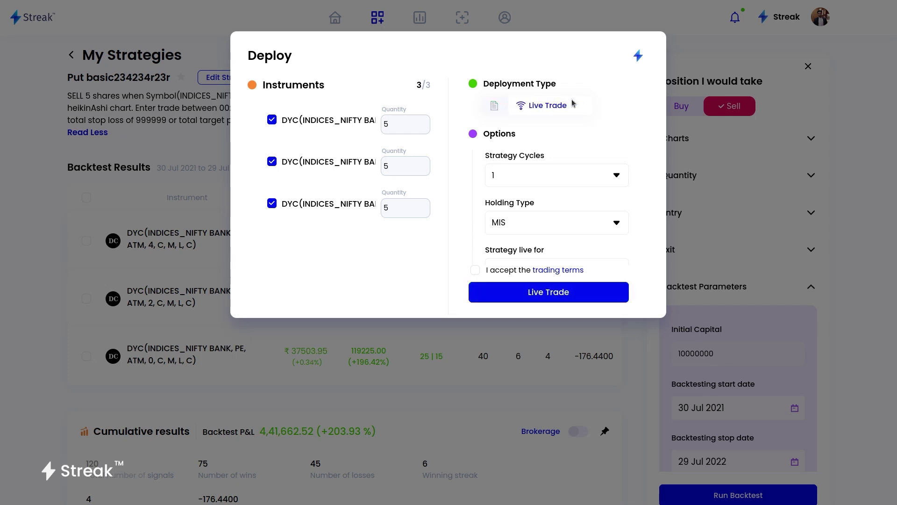
{"action": "left_click", "coordinate": [476, 271]}
{"action": "left_click", "coordinate": [522, 359]}
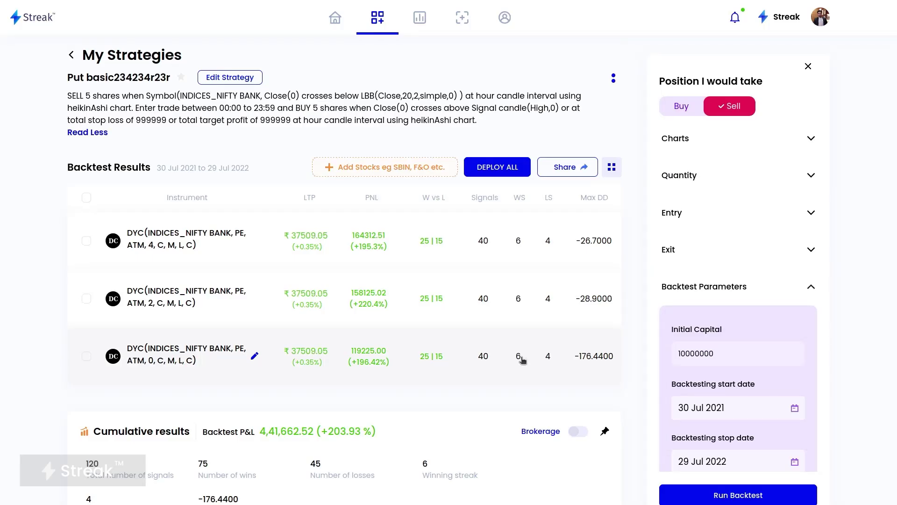
Switch to the presentation in Chrome and advance to the Put Credit Spread/Bull Put Spread slide
{"action": "key", "text": "alt+Tab"}
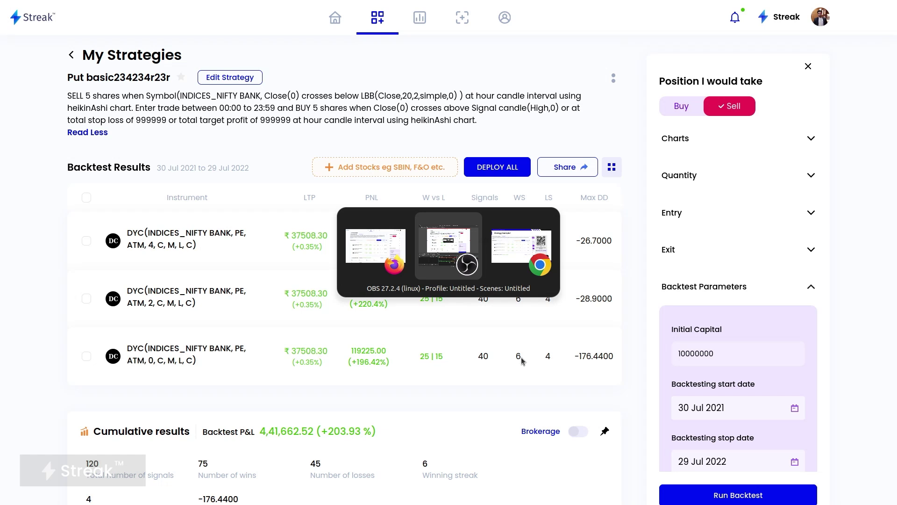
{"action": "key", "text": "alt+Tab"}
{"action": "key", "text": "alt+shift+Tab"}
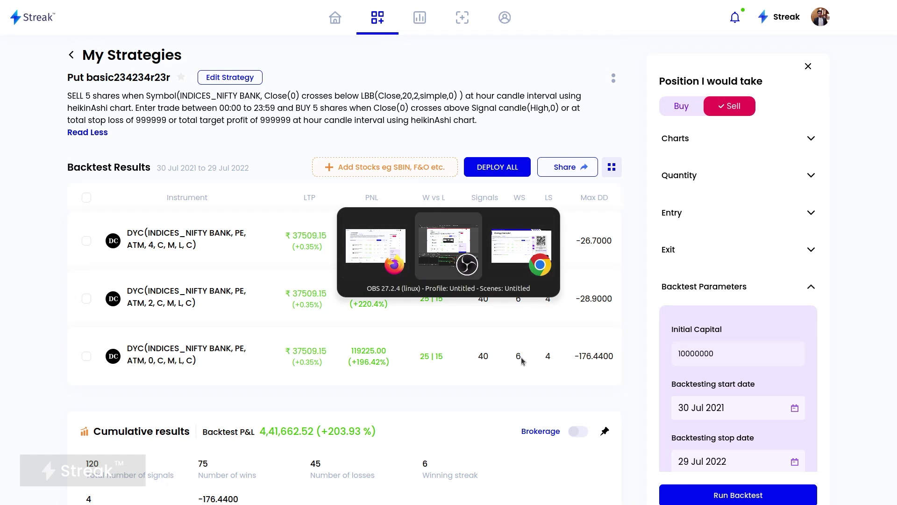
{"action": "key", "text": "alt+Tab"}
{"action": "key", "text": "alt+Tab"}
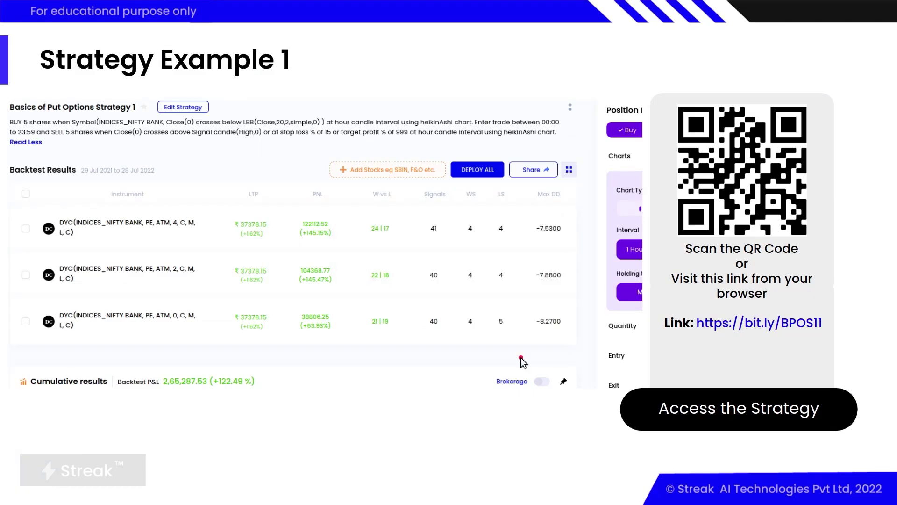
{"action": "left_click", "coordinate": [522, 361]}
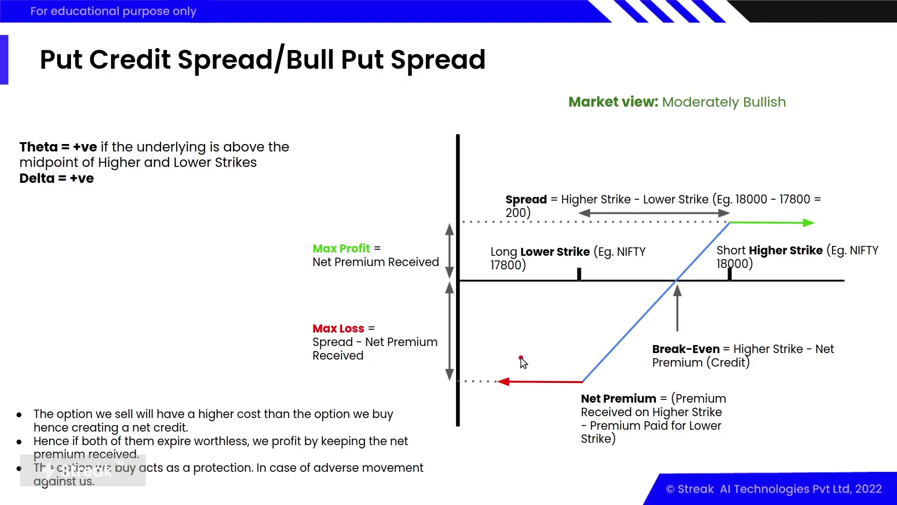
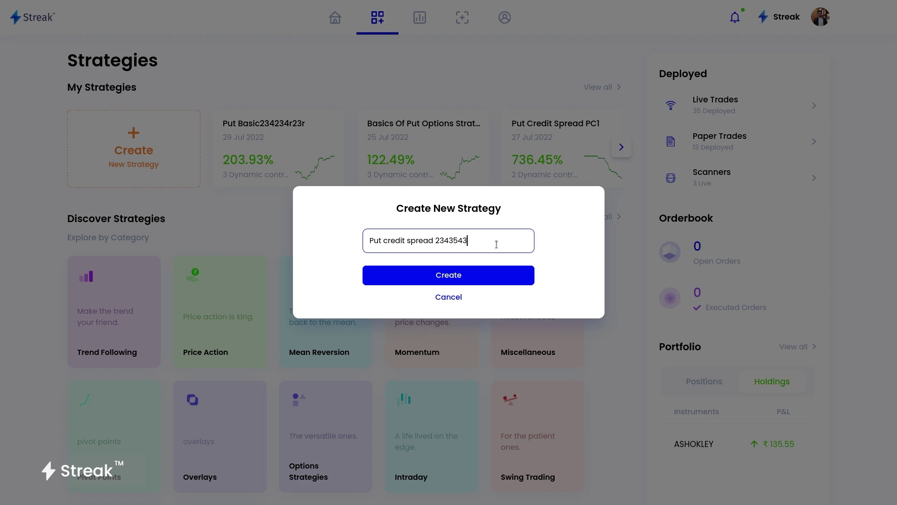
Create the new strategy named "Put credit spread 2343543" and set its quantity to 10 lots
{"action": "left_click", "coordinate": [477, 277]}
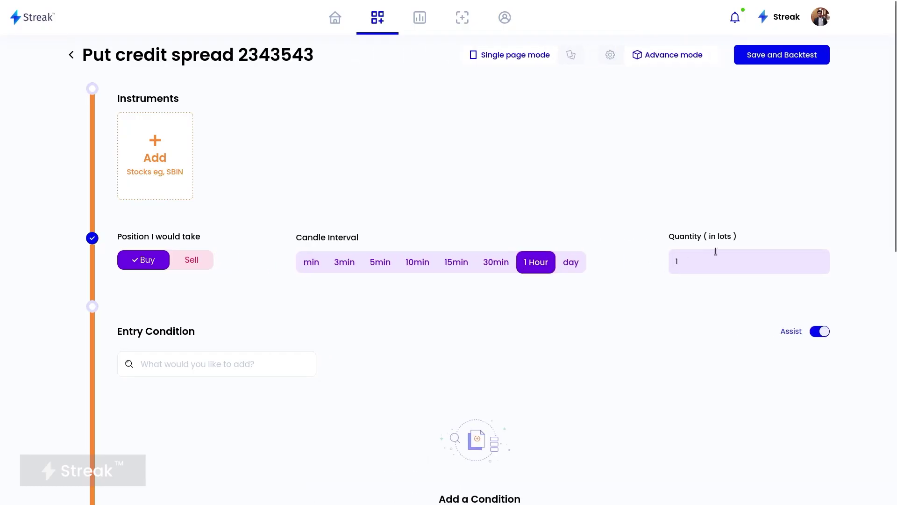
{"action": "type", "text": "10"}
Search the instruments for "nifty 50" and open the dynamic contract settings for the NIFTY 50 index
{"action": "left_click", "coordinate": [184, 170]}
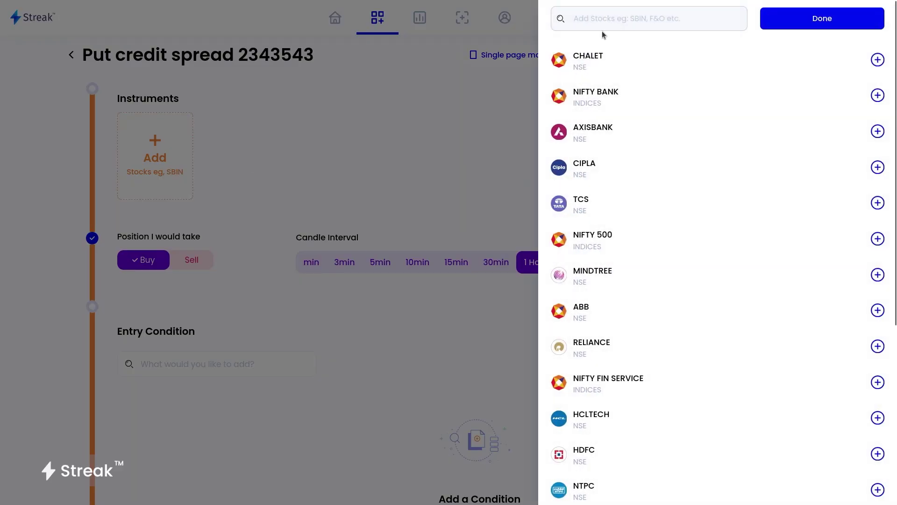
{"action": "left_click", "coordinate": [602, 22]}
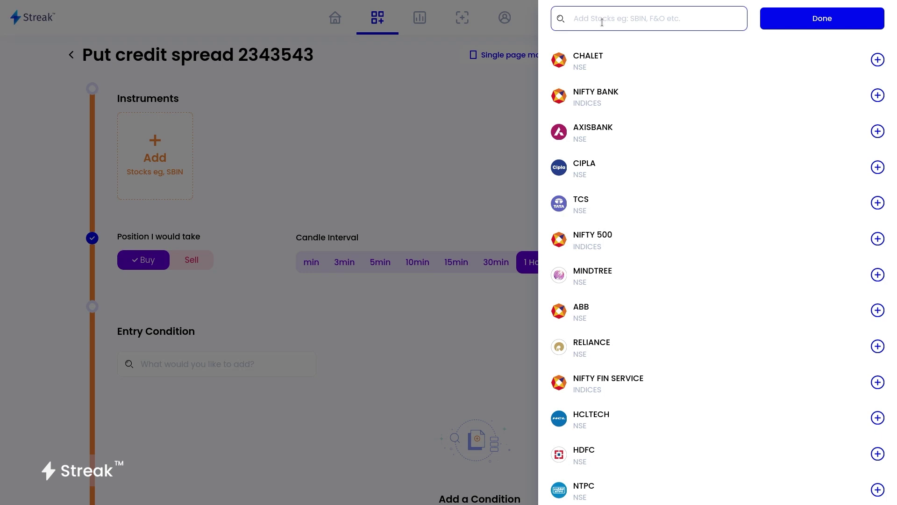
{"action": "type", "text": "nifty 50"}
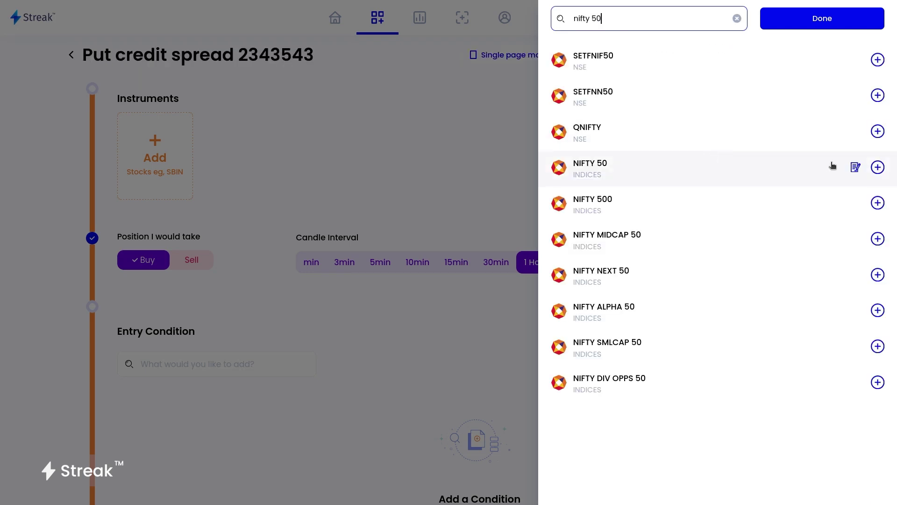
{"action": "left_click", "coordinate": [855, 168]}
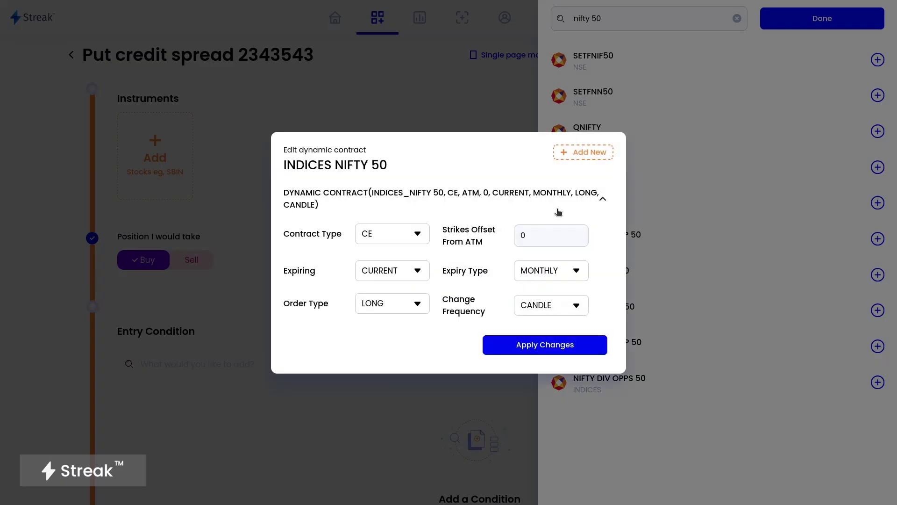
Configure the NIFTY 50 dynamic contract as PE with strikes offset 1, order type SHORT and expiry type WEEKLY
{"action": "left_click", "coordinate": [552, 228]}
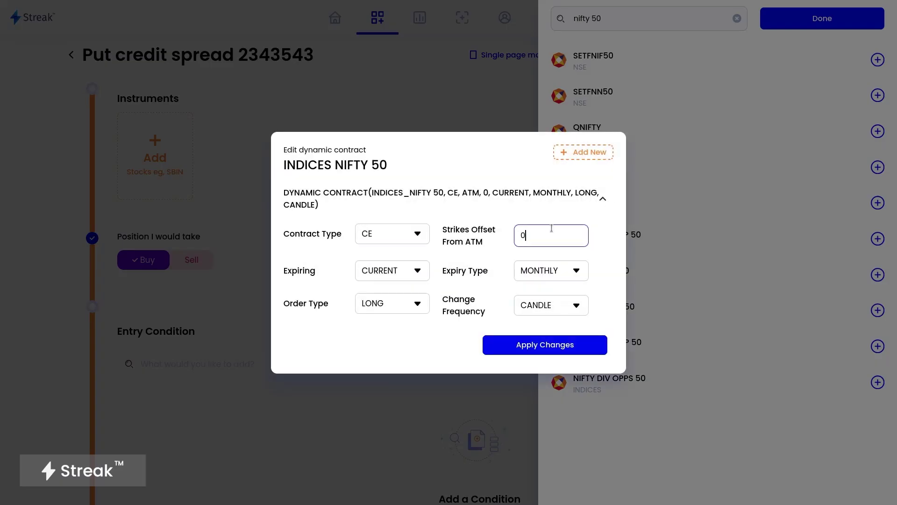
{"action": "key", "text": "BackSpace"}
{"action": "type", "text": "1"}
{"action": "left_click", "coordinate": [380, 236]}
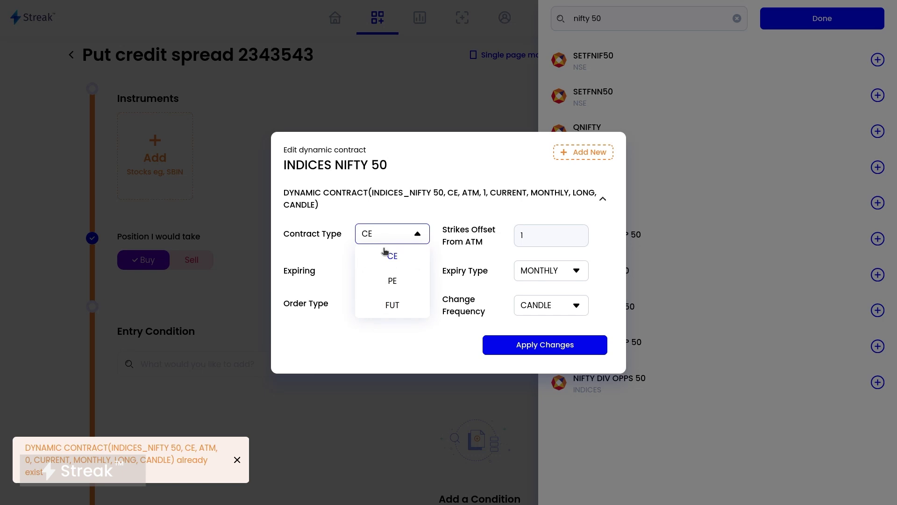
{"action": "left_click", "coordinate": [394, 280]}
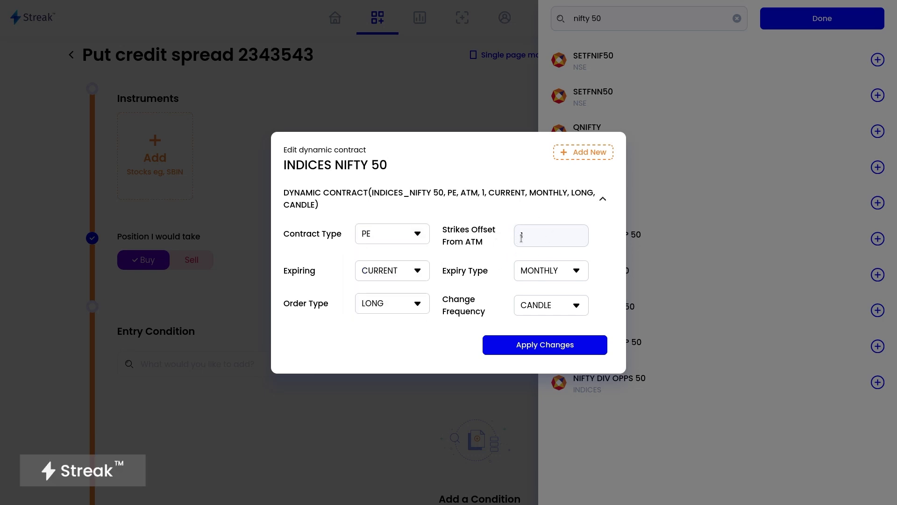
{"action": "left_click", "coordinate": [417, 303]}
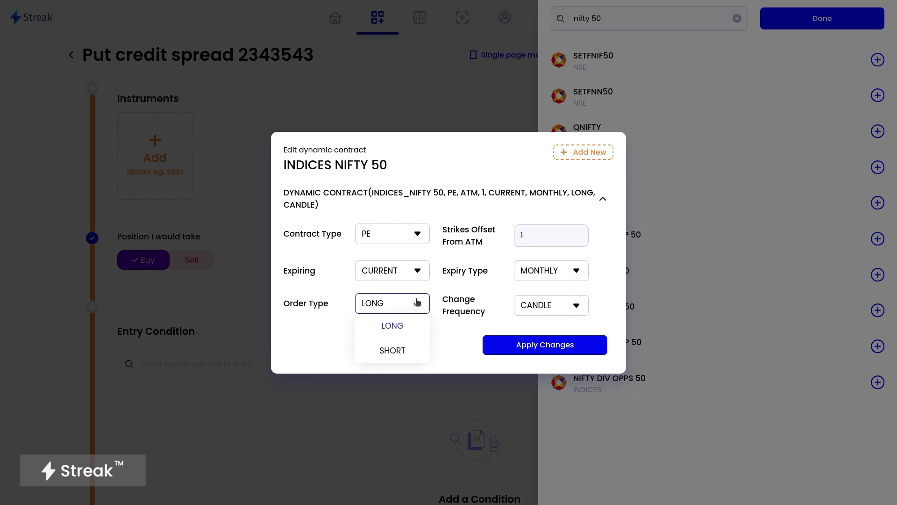
{"action": "left_click", "coordinate": [405, 349]}
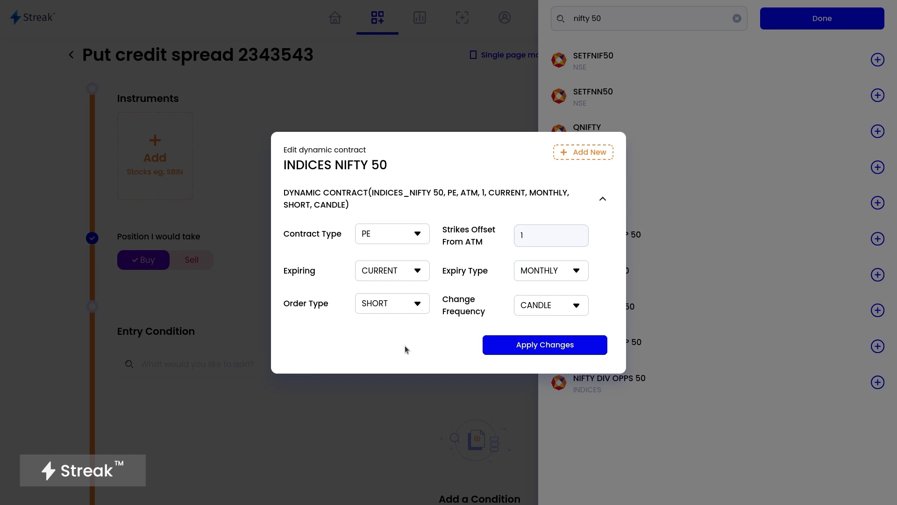
{"action": "left_click", "coordinate": [519, 270]}
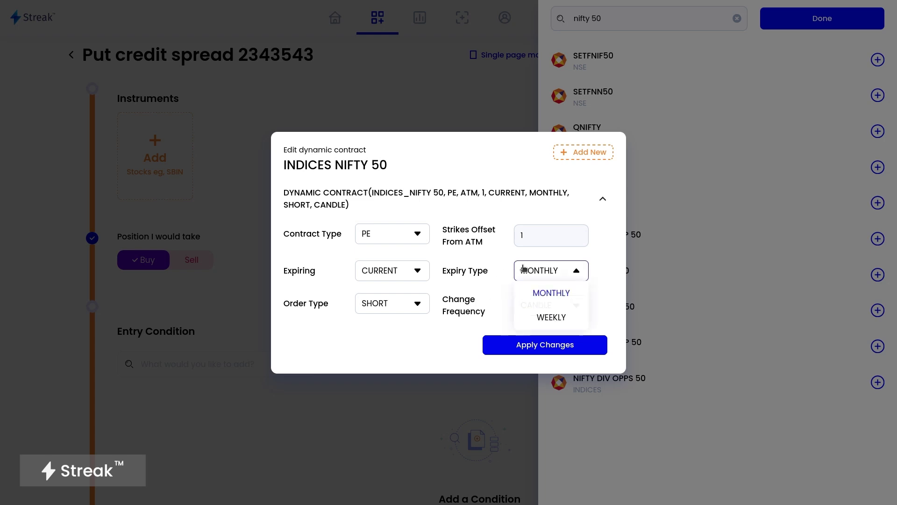
{"action": "left_click", "coordinate": [533, 316]}
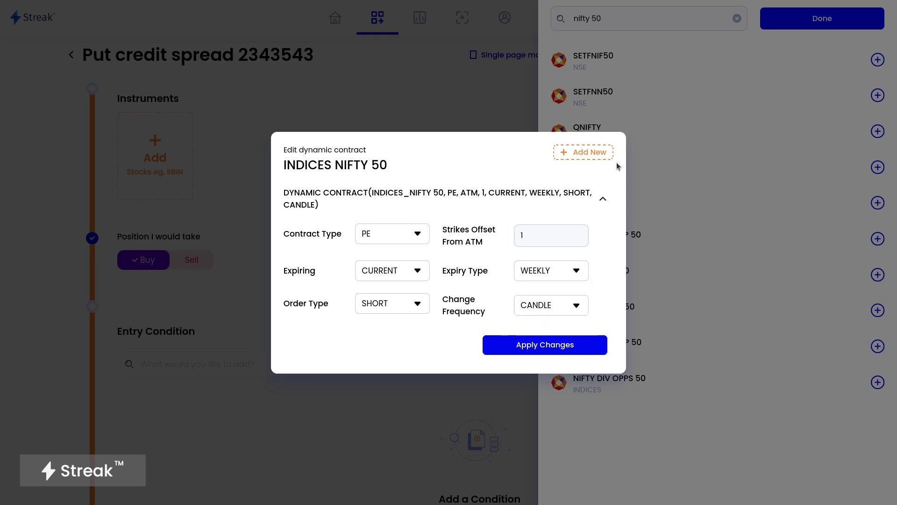
Add a second NIFTY 50 dynamic contract as PE, strikes offset -7, WEEKLY, LONG, and apply both contracts as the strategy's instruments
{"action": "left_click", "coordinate": [579, 160]}
{"action": "left_click", "coordinate": [551, 209]}
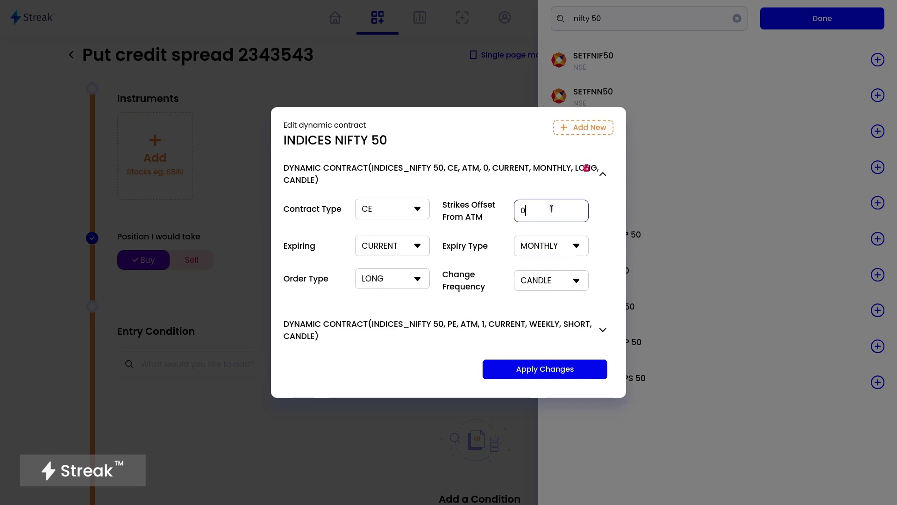
{"action": "key", "text": "BackSpace"}
{"action": "type", "text": "-7"}
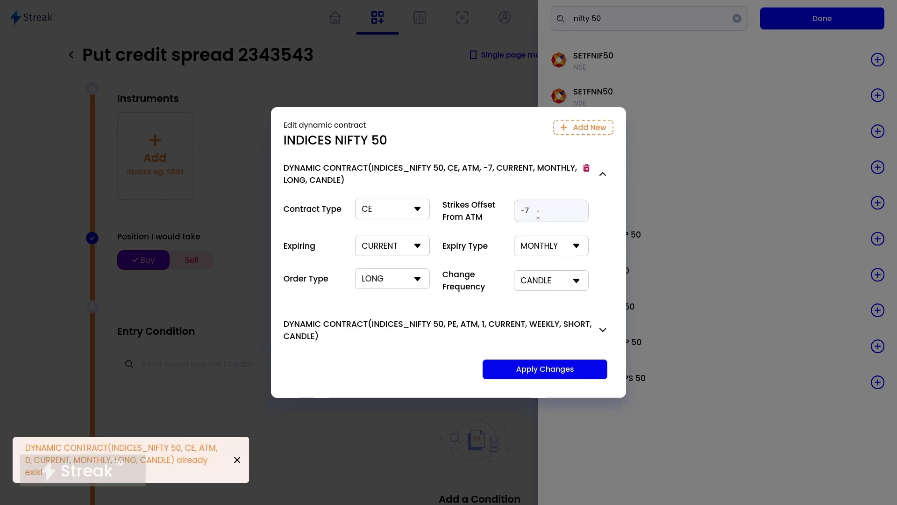
{"action": "left_click", "coordinate": [545, 246]}
{"action": "left_click", "coordinate": [559, 290]}
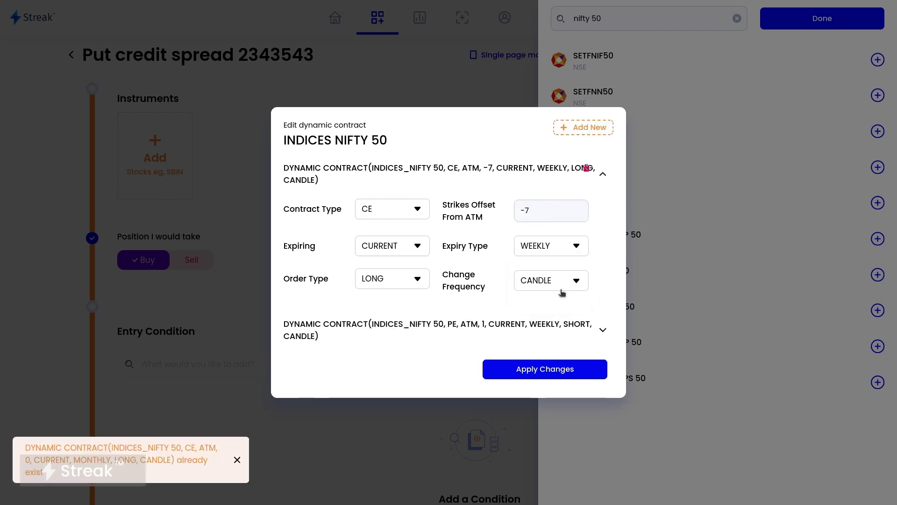
{"action": "left_click", "coordinate": [418, 215]}
{"action": "left_click", "coordinate": [423, 259]}
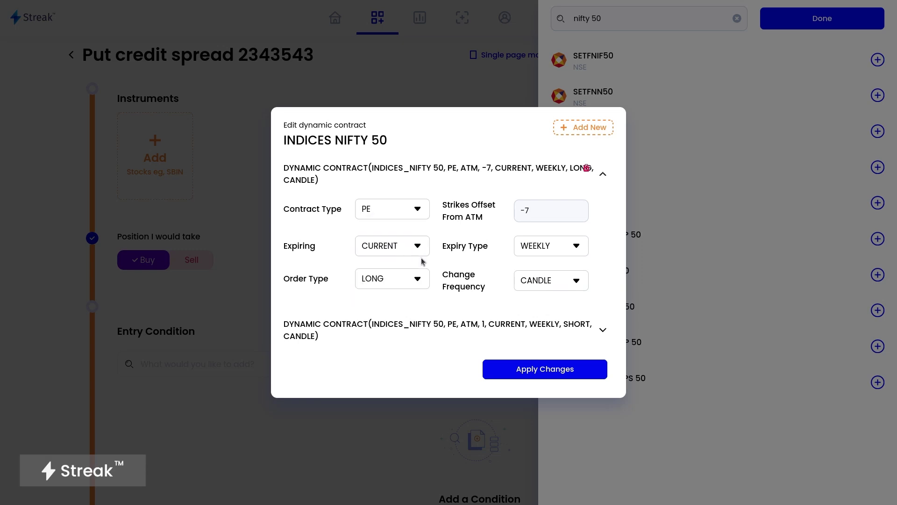
{"action": "left_click", "coordinate": [406, 281]}
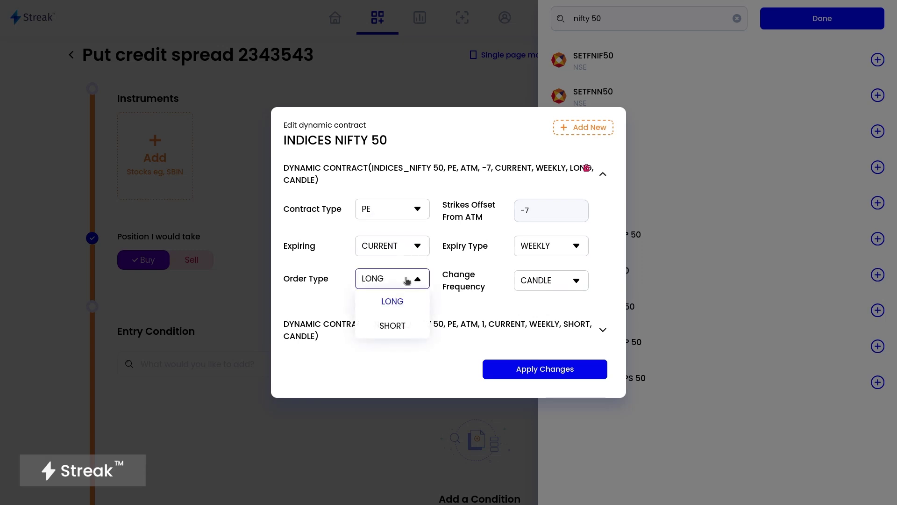
{"action": "left_click", "coordinate": [397, 309]}
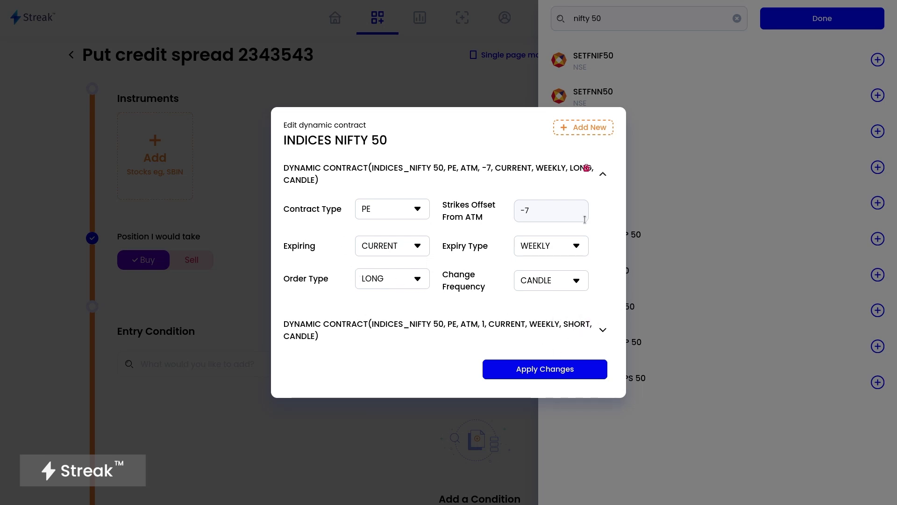
{"action": "left_click", "coordinate": [567, 372]}
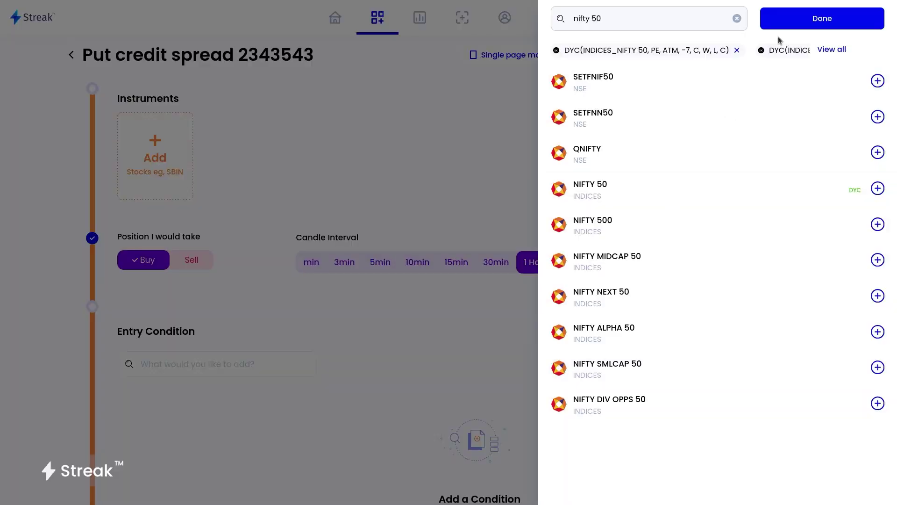
{"action": "left_click", "coordinate": [779, 24]}
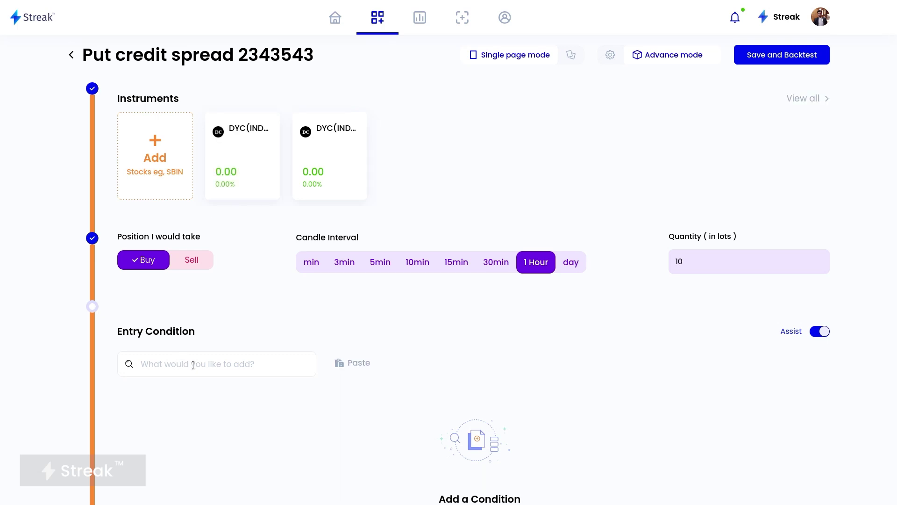
Start the entry condition with the Candle Time indicator set to type dayofweek
{"action": "left_click", "coordinate": [193, 365]}
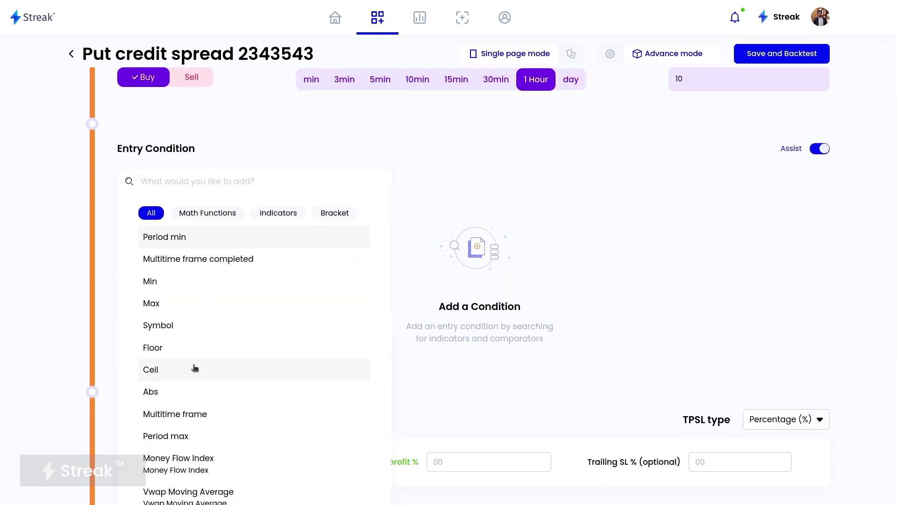
{"action": "type", "text": "cand"}
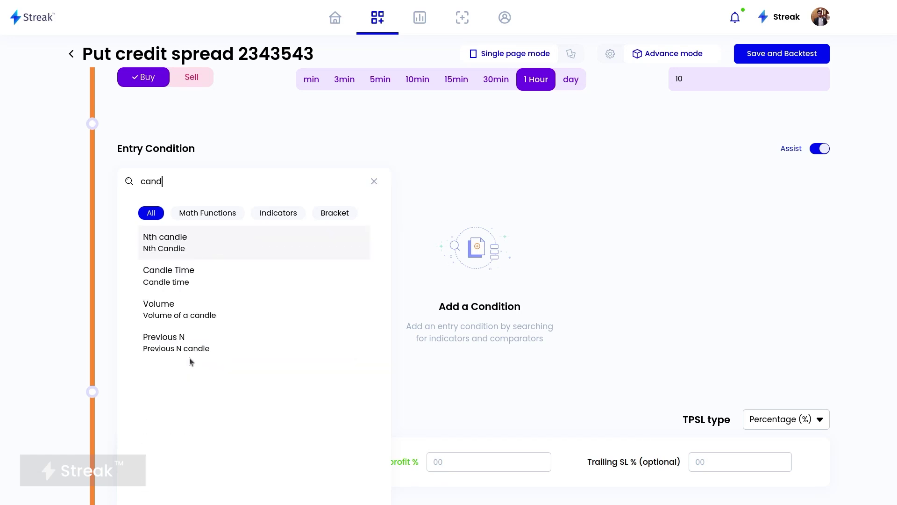
{"action": "left_click", "coordinate": [188, 270]}
{"action": "left_click", "coordinate": [401, 256]}
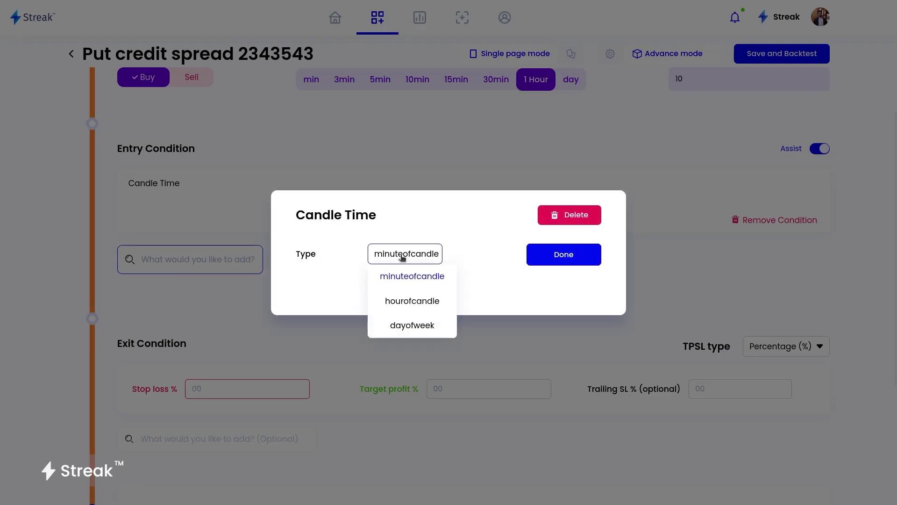
{"action": "left_click", "coordinate": [418, 325]}
{"action": "left_click", "coordinate": [583, 254]}
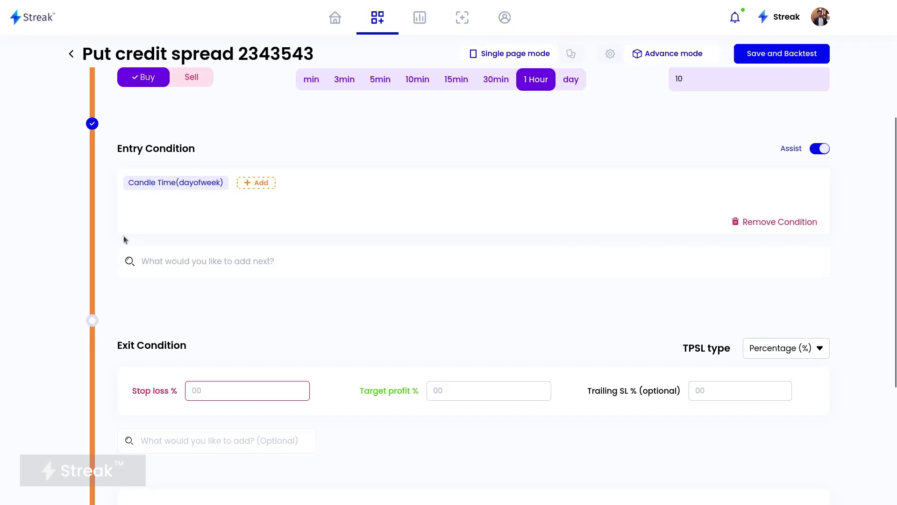
Complete the Candle Time(dayofweek) entry condition with the equal to comparator and the number 1
{"action": "left_click", "coordinate": [241, 184]}
{"action": "type", "text": "eq"}
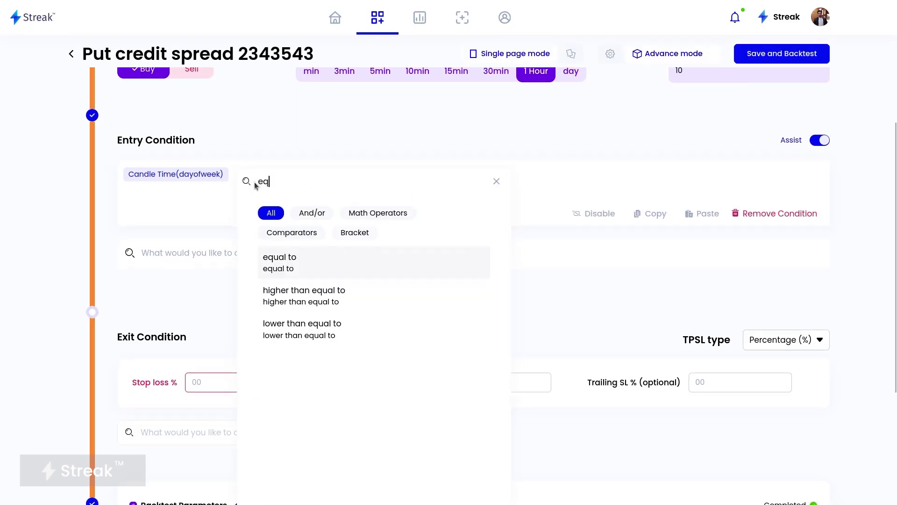
{"action": "left_click", "coordinate": [290, 267]}
{"action": "left_click", "coordinate": [313, 181]}
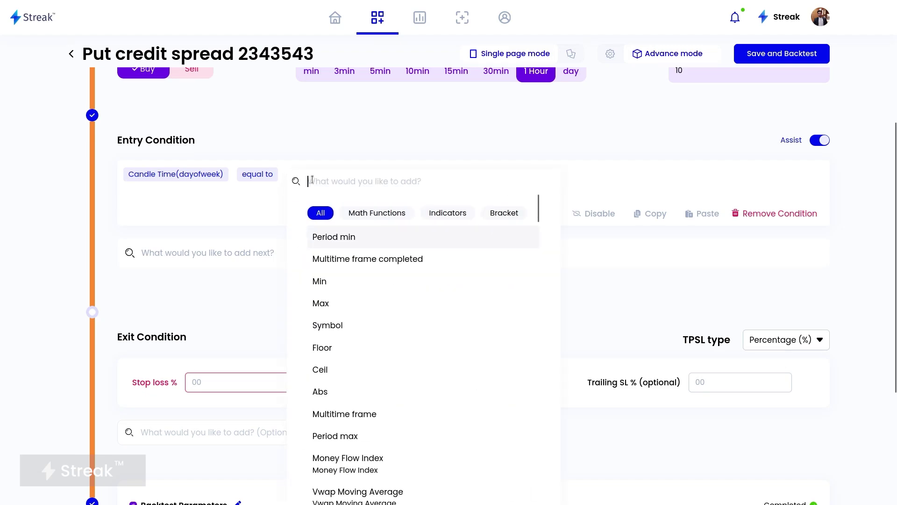
{"action": "type", "text": "num"}
{"action": "key", "text": "Return"}
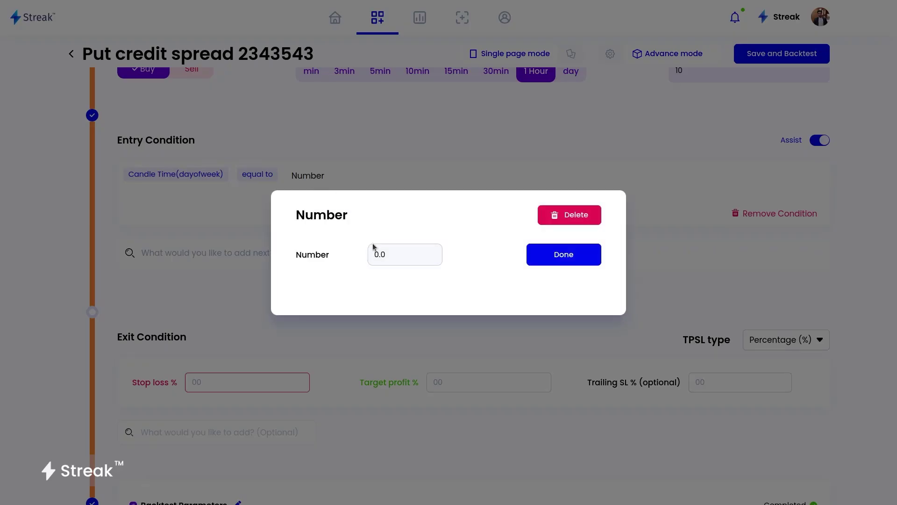
{"action": "left_click", "coordinate": [383, 254]}
{"action": "type", "text": "1"}
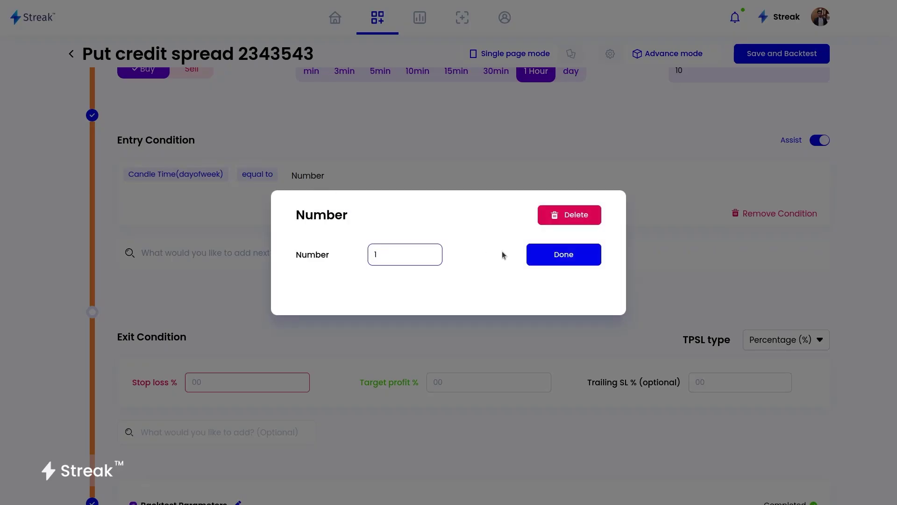
{"action": "left_click", "coordinate": [568, 257]}
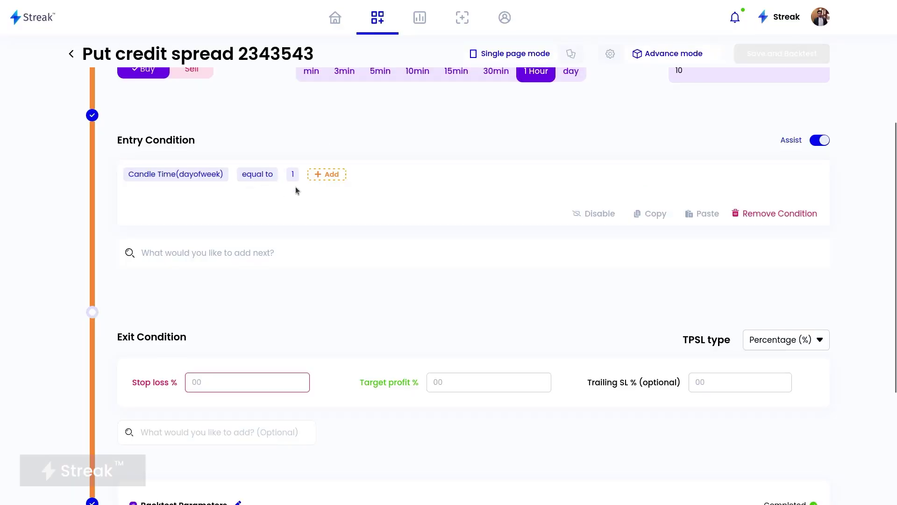
Add a second entry condition joined with And, based on the Close price
{"action": "scroll", "coordinate": [297, 201], "scroll_direction": "up", "scroll_amount": 5}
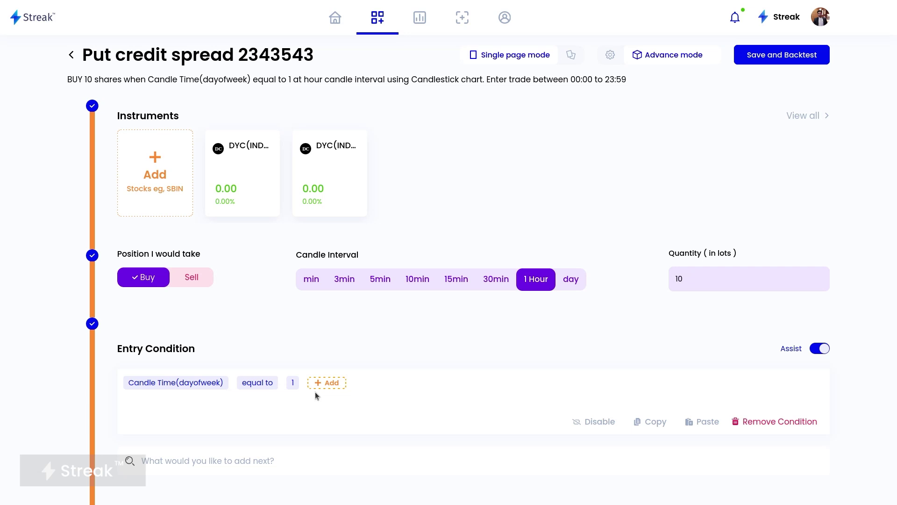
{"action": "scroll", "coordinate": [315, 395], "scroll_direction": "down", "scroll_amount": 2}
{"action": "left_click", "coordinate": [258, 388]}
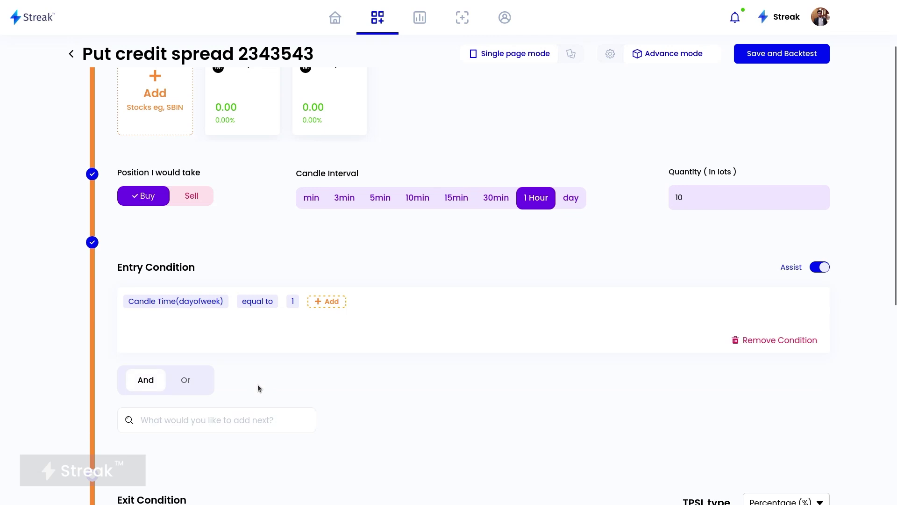
{"action": "left_click", "coordinate": [226, 416]}
{"action": "type", "text": "clo"}
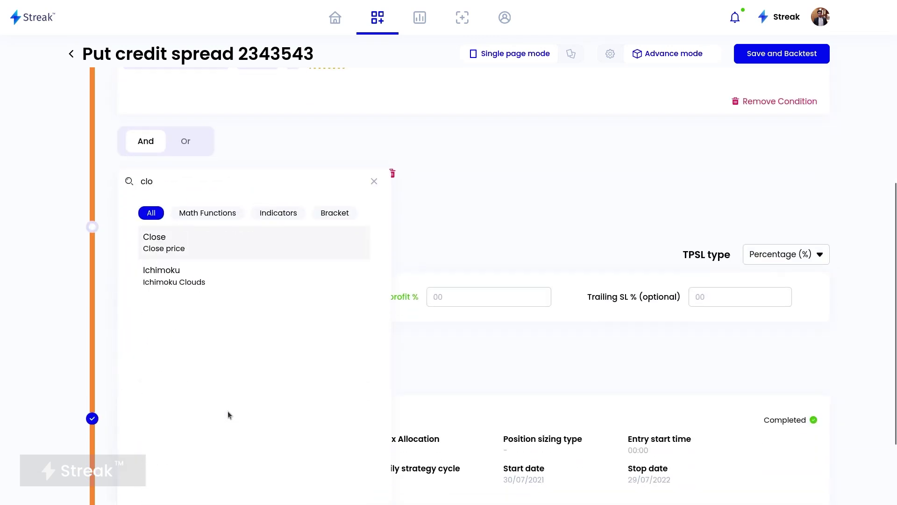
{"action": "key", "text": "Return"}
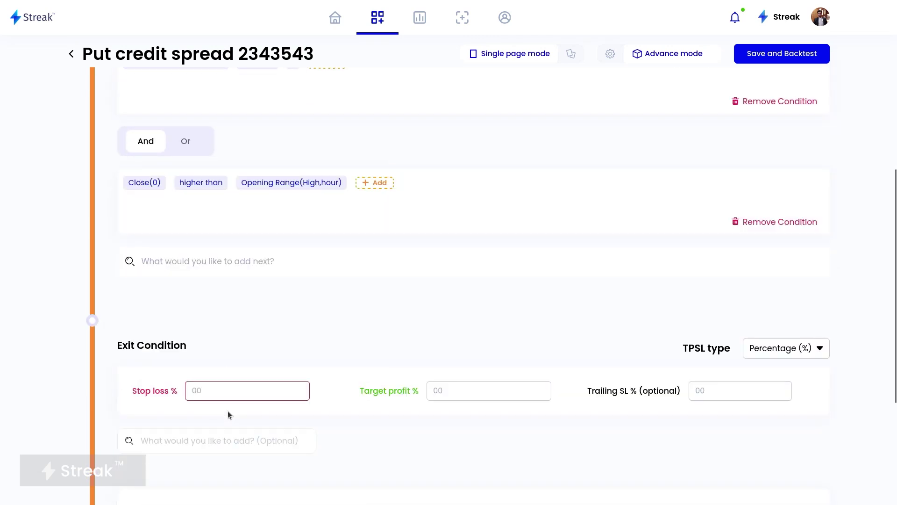
Replace Opening Range in the Close condition with the number 0.0, keeping the higher than comparator
{"action": "left_click", "coordinate": [346, 184]}
{"action": "left_click", "coordinate": [258, 184]}
{"action": "type", "text": "n"}
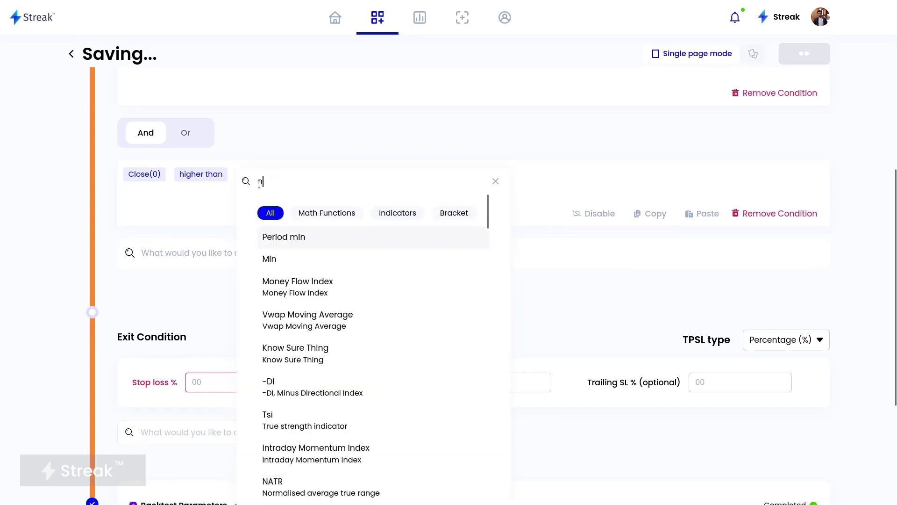
{"action": "type", "text": "u"}
{"action": "left_click", "coordinate": [384, 237]}
{"action": "left_click", "coordinate": [584, 255]}
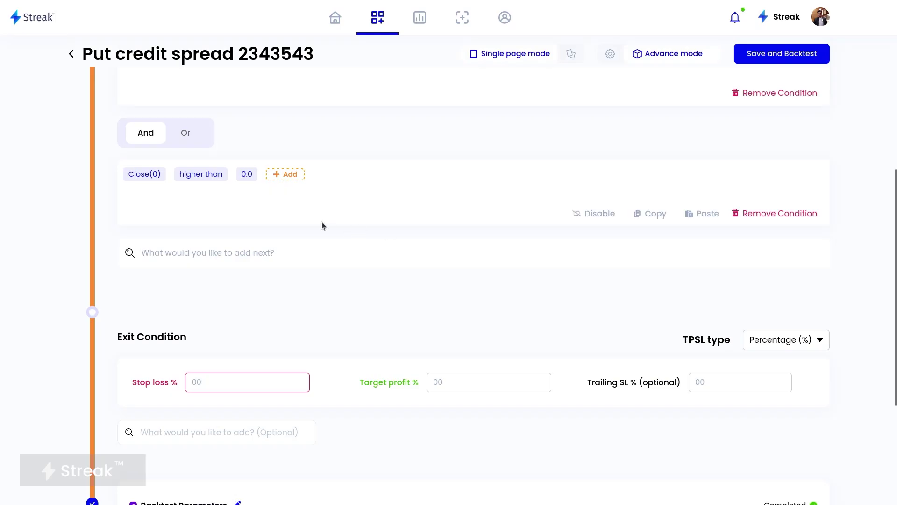
Add a third entry condition joined with And, starting with the Multitime frame function
{"action": "scroll", "coordinate": [259, 232], "scroll_direction": "up", "scroll_amount": 7}
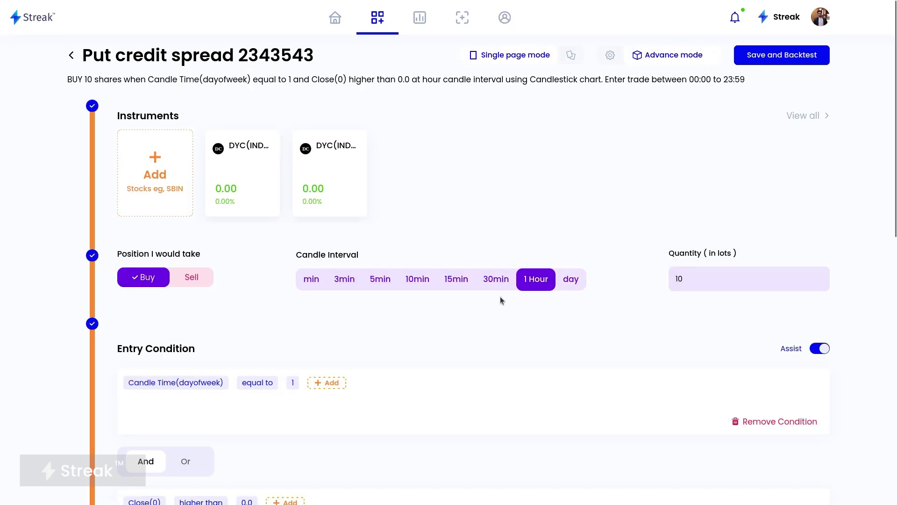
{"action": "scroll", "coordinate": [365, 357], "scroll_direction": "down", "scroll_amount": 3}
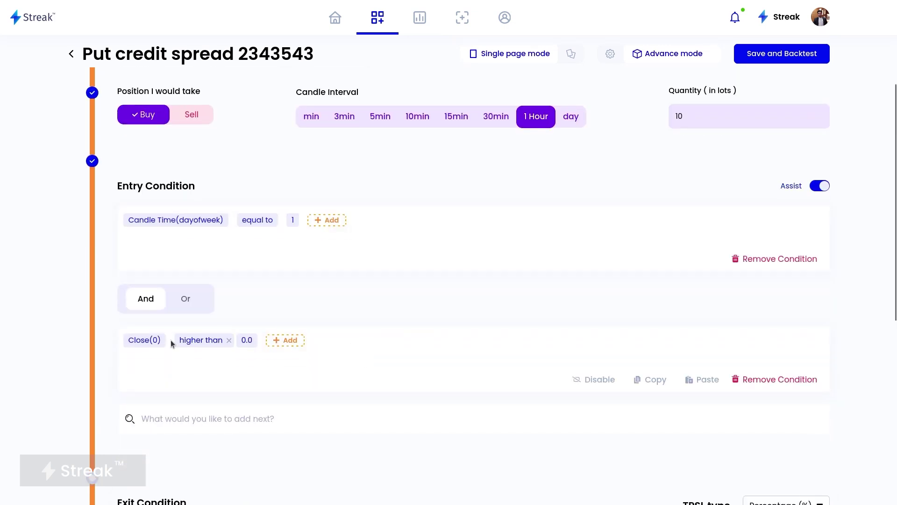
{"action": "left_click", "coordinate": [215, 429]}
{"action": "left_click", "coordinate": [214, 457]}
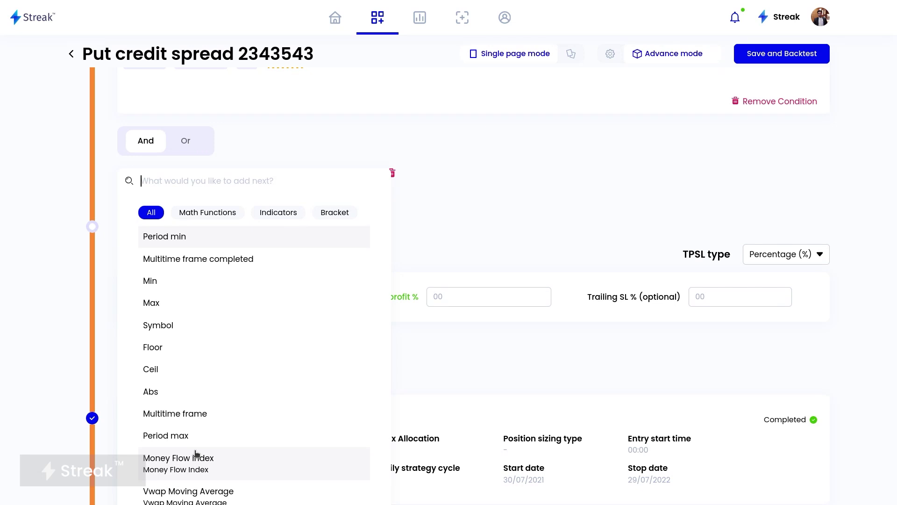
{"action": "type", "text": "mu"}
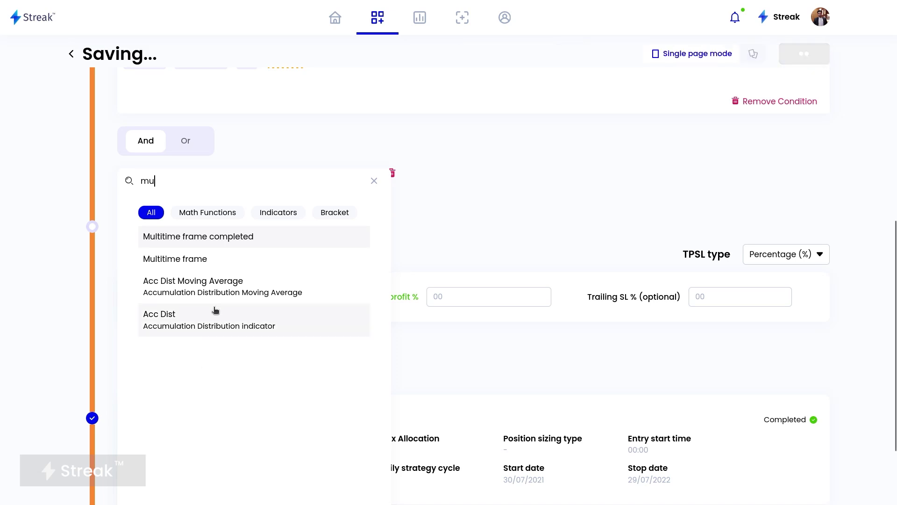
{"action": "left_click", "coordinate": [203, 260]}
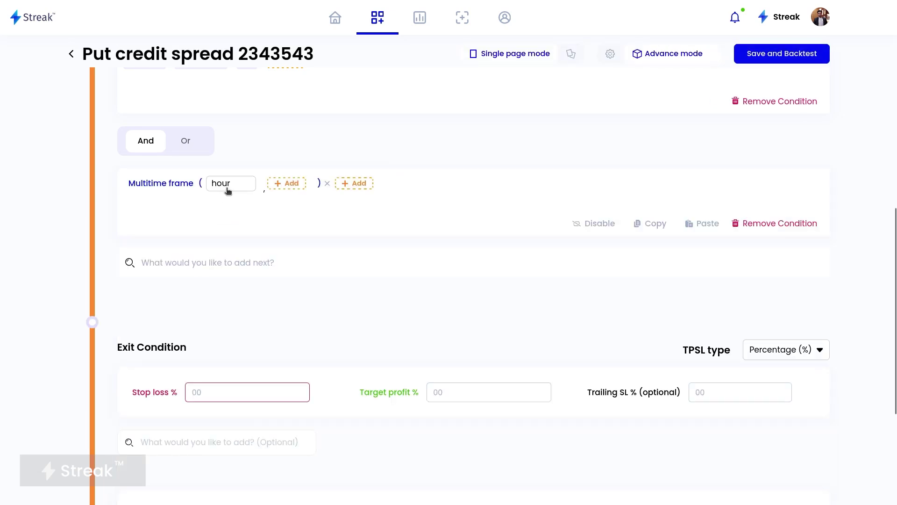
Set the third entry condition's Multitime frame interval to week and nest a Symbol function inside it
{"action": "left_click", "coordinate": [227, 188]}
{"action": "left_click", "coordinate": [234, 217]}
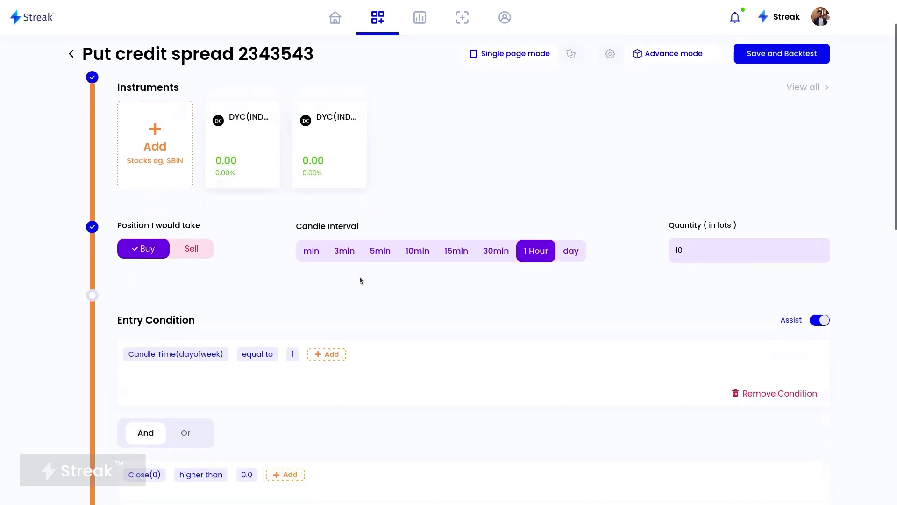
{"action": "scroll", "coordinate": [360, 279], "scroll_direction": "down", "scroll_amount": 6}
{"action": "left_click", "coordinate": [287, 241]}
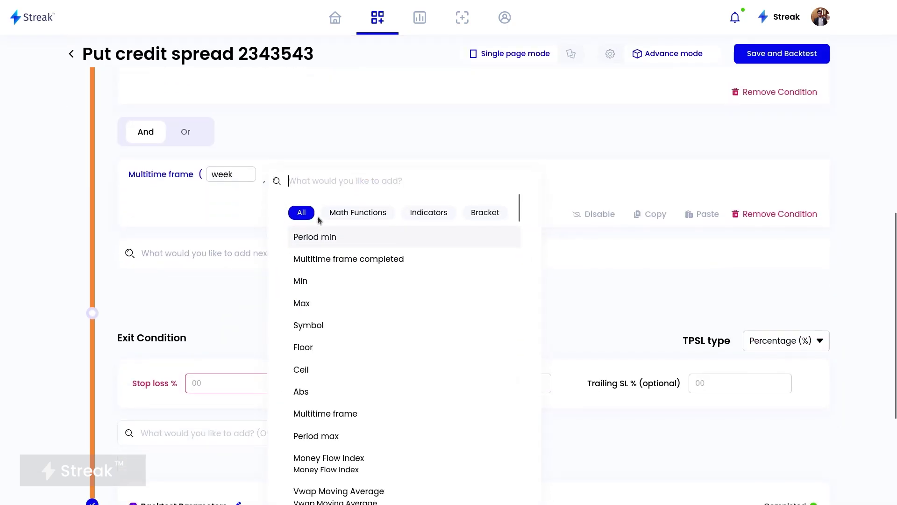
{"action": "type", "text": "sym"}
{"action": "left_click", "coordinate": [324, 243]}
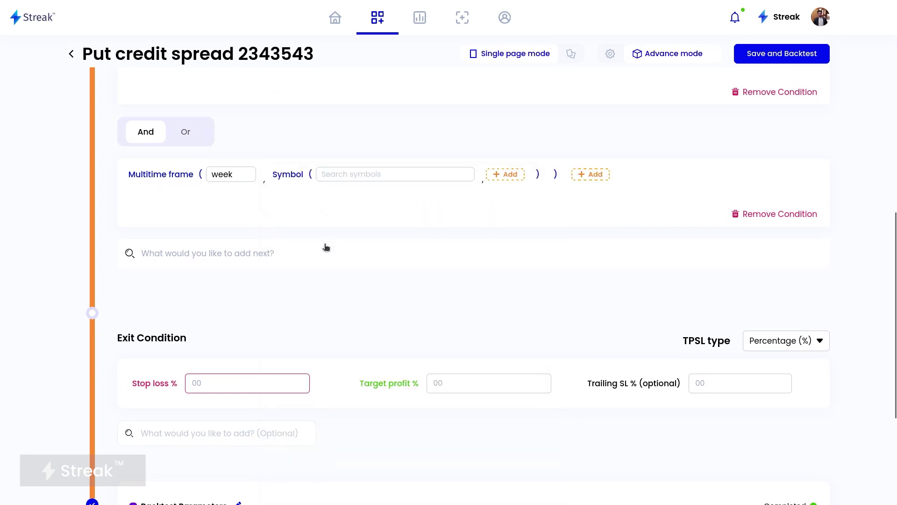
Search for nifty 50 and choose INDICES NIFTY 50 as the symbol in the weekly Multitime frame condition
{"action": "left_click", "coordinate": [351, 175]}
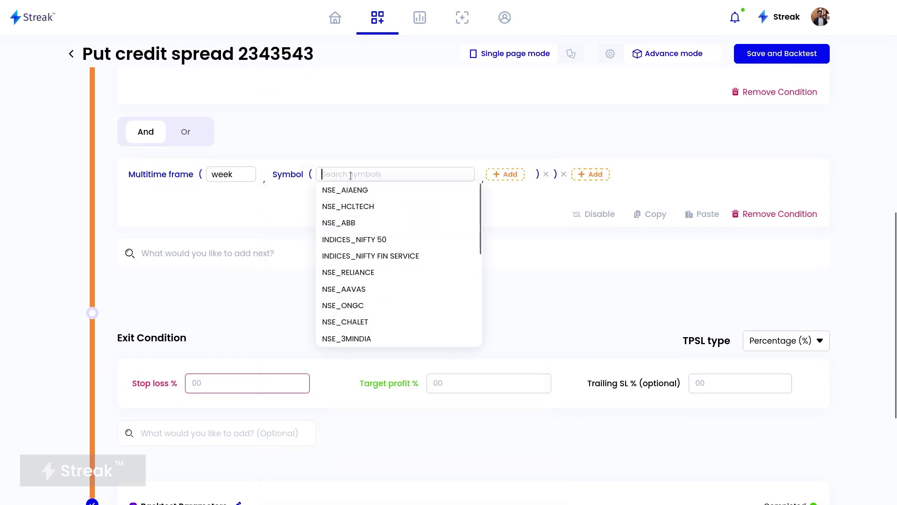
{"action": "type", "text": "nifty"}
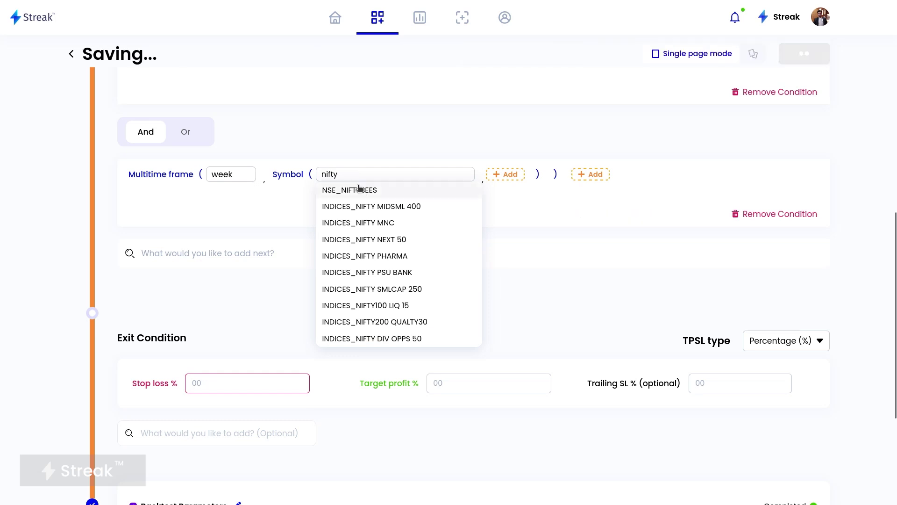
{"action": "scroll", "coordinate": [402, 264], "scroll_direction": "down", "scroll_amount": 4}
{"action": "scroll", "coordinate": [402, 265], "scroll_direction": "up", "scroll_amount": 10}
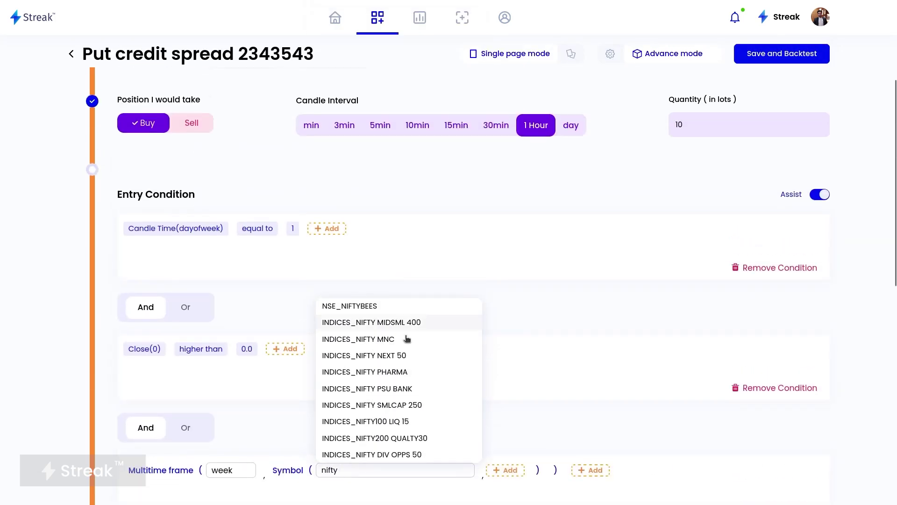
{"action": "scroll", "coordinate": [407, 345], "scroll_direction": "down", "scroll_amount": 2}
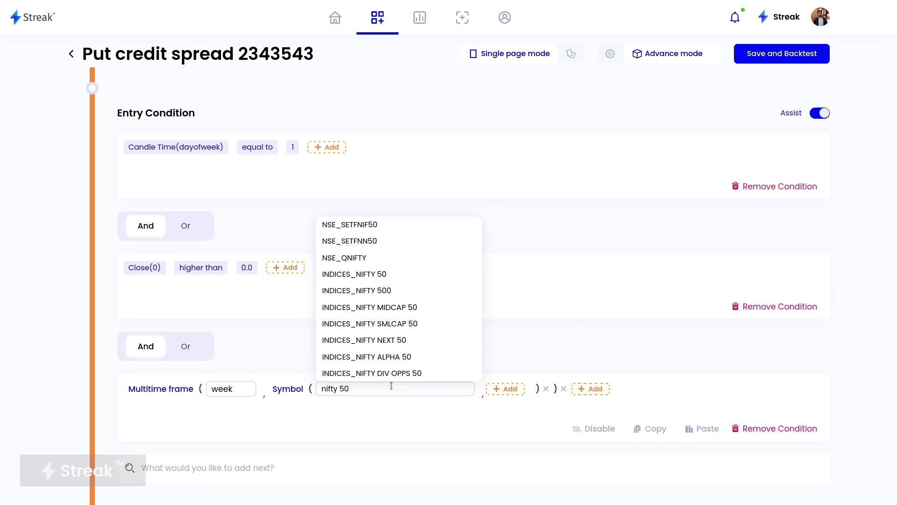
{"action": "left_click", "coordinate": [392, 275]}
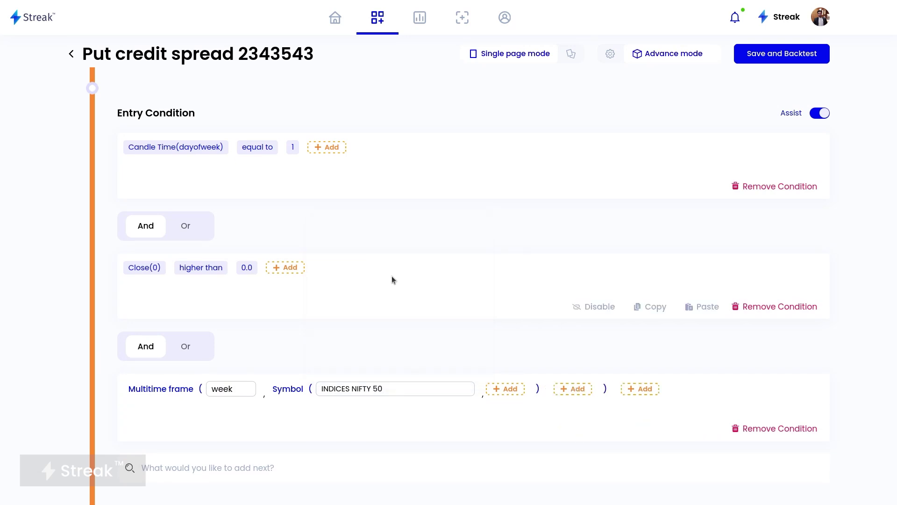
Add Close with offset 0 to the NIFTY 50 Symbol function, followed by the higher than comparator
{"action": "left_click", "coordinate": [503, 385]}
{"action": "type", "text": "clo"}
{"action": "key", "text": "Return"}
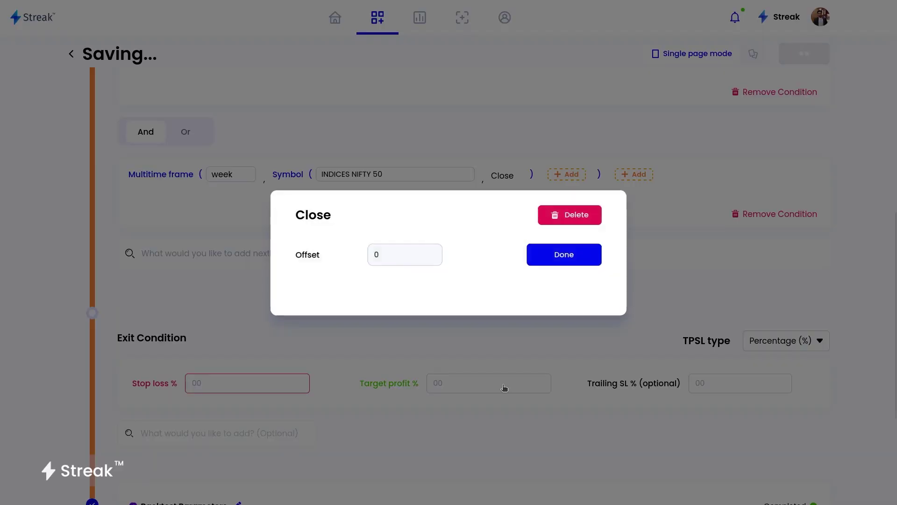
{"action": "left_click", "coordinate": [572, 260]}
{"action": "left_click", "coordinate": [564, 172]}
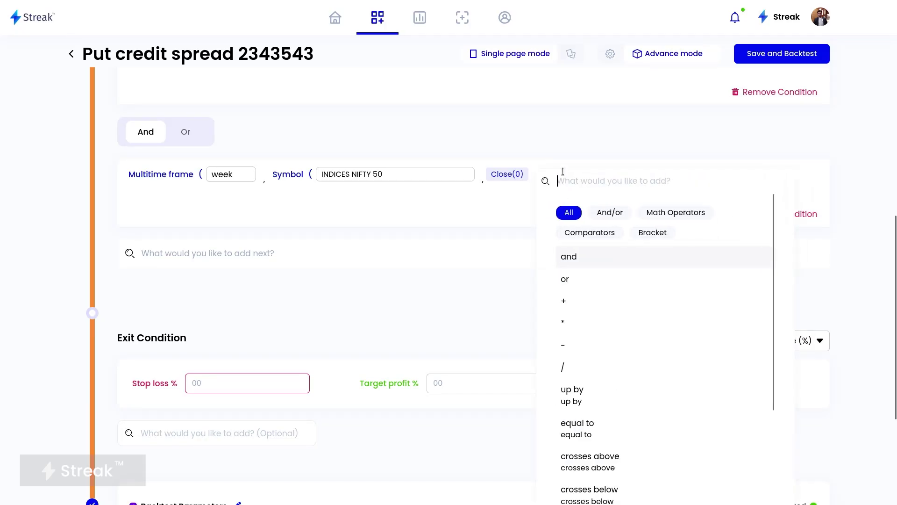
{"action": "type", "text": "high"}
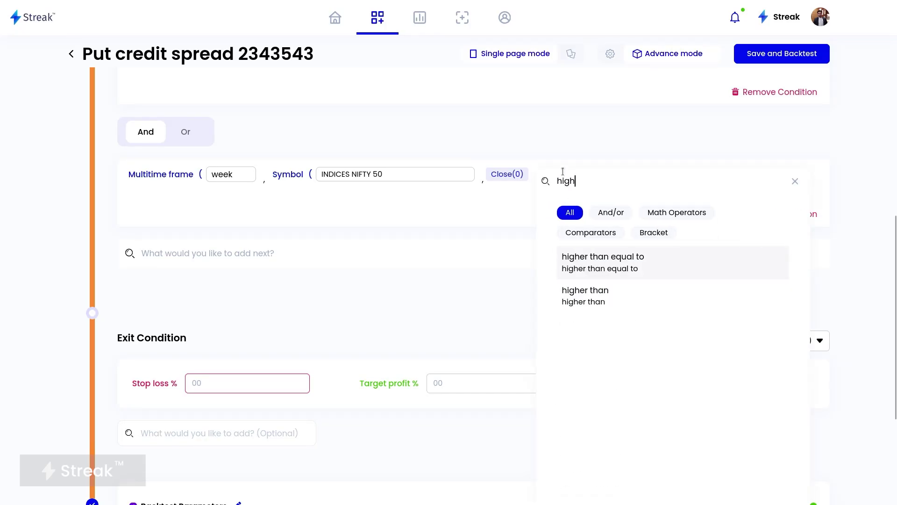
{"action": "left_click", "coordinate": [621, 289]}
Complete the weekly NIFTY 50 comparison with Low at an offset of -1
{"action": "left_click", "coordinate": [619, 175]}
{"action": "type", "text": "low"}
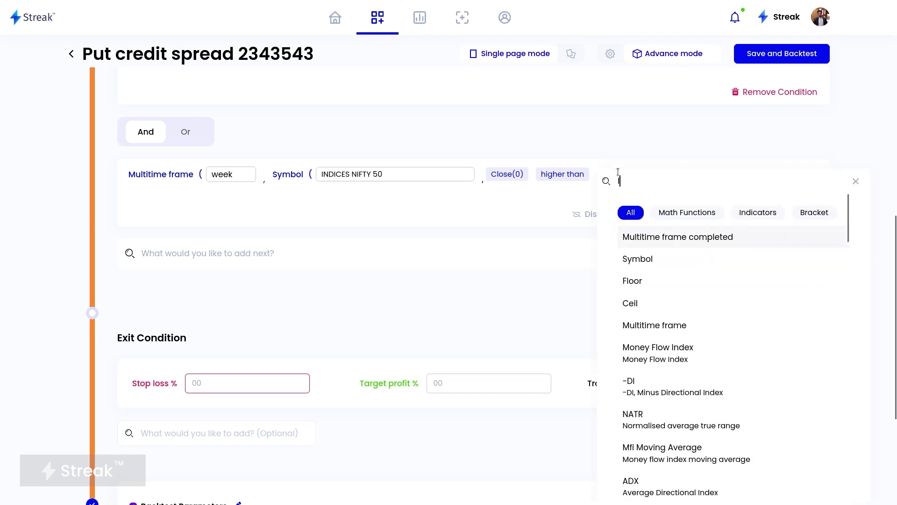
{"action": "left_click", "coordinate": [649, 332]}
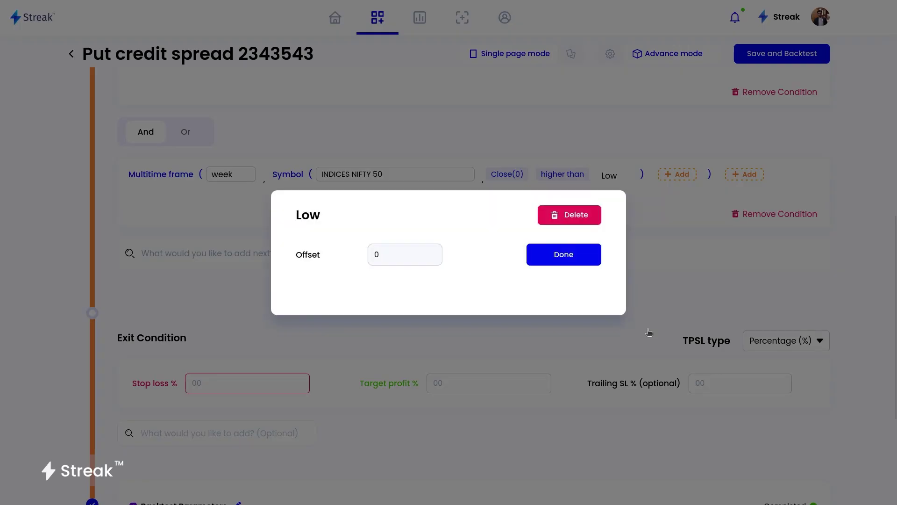
{"action": "left_click", "coordinate": [421, 252]}
{"action": "key", "text": "BackSpace"}
{"action": "type", "text": "-1"}
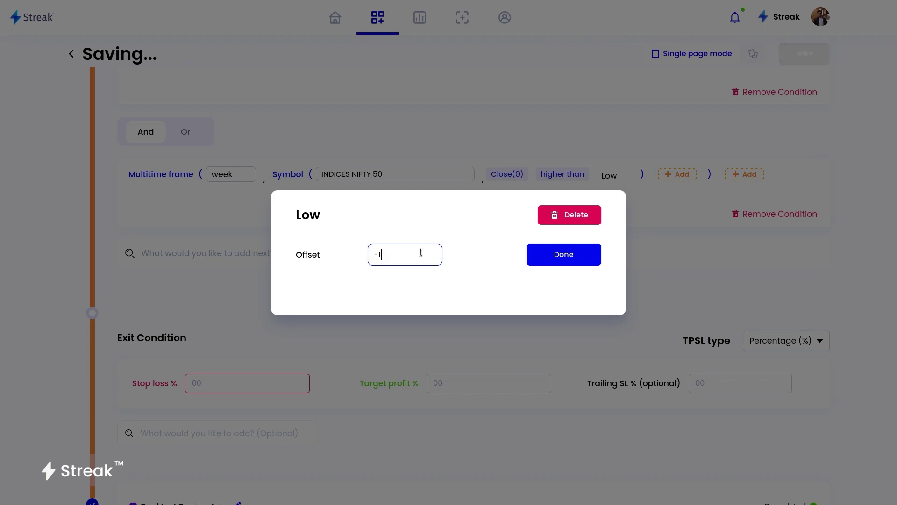
{"action": "left_click", "coordinate": [536, 259]}
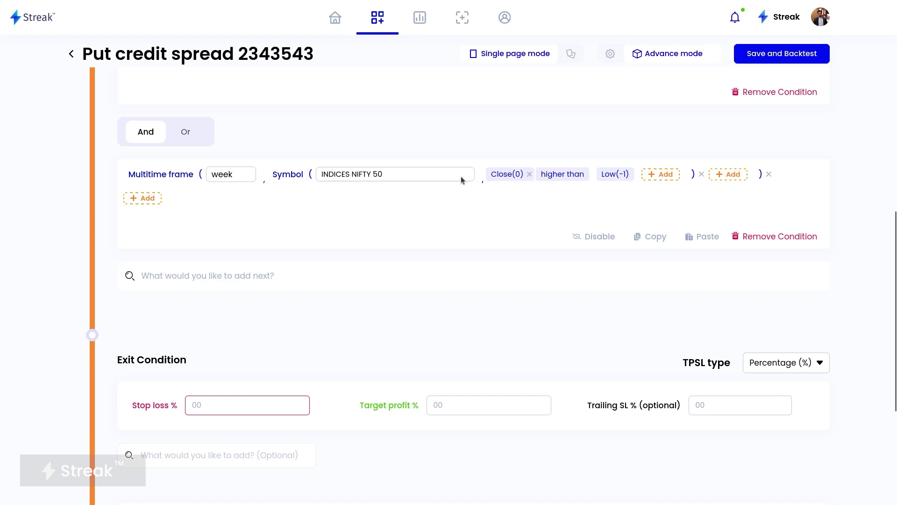
Add a fourth entry condition joined with And, using the Symbol function set to INDICES INDIA VIX
{"action": "left_click", "coordinate": [196, 277]}
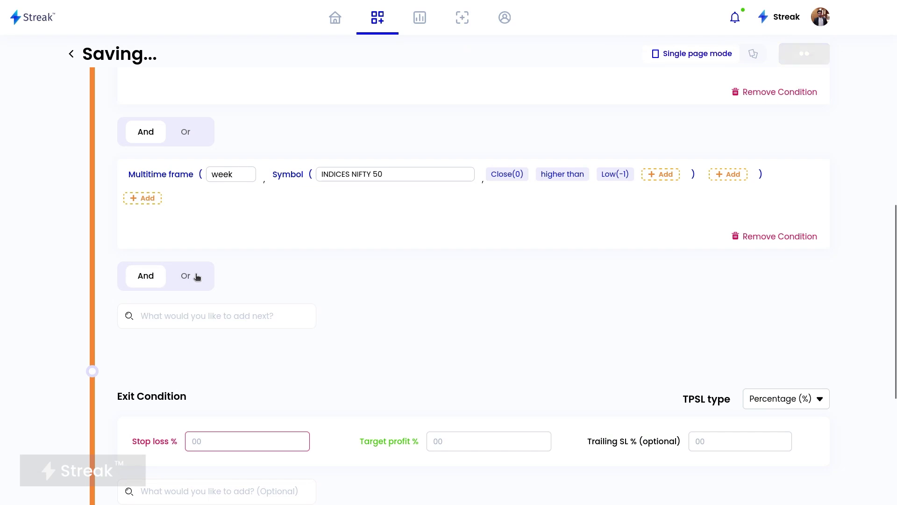
{"action": "left_click", "coordinate": [219, 312]}
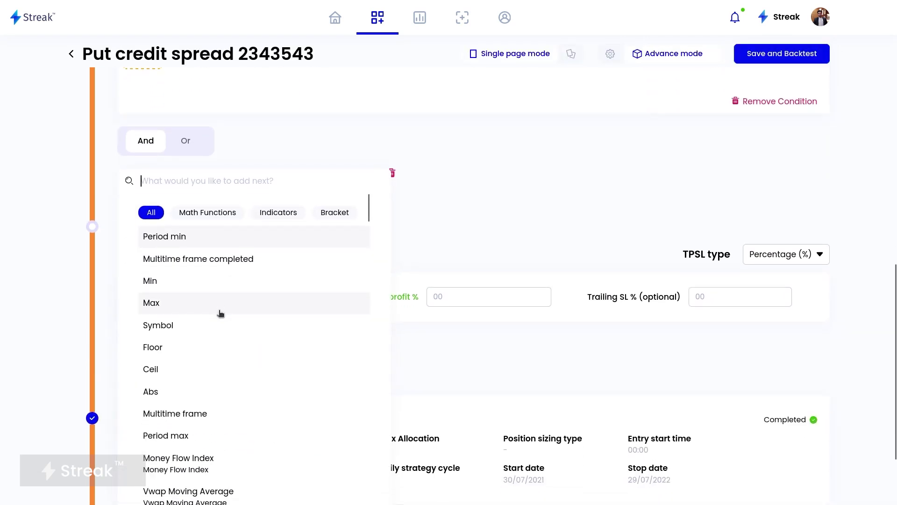
{"action": "type", "text": "sym"}
{"action": "left_click", "coordinate": [182, 233]}
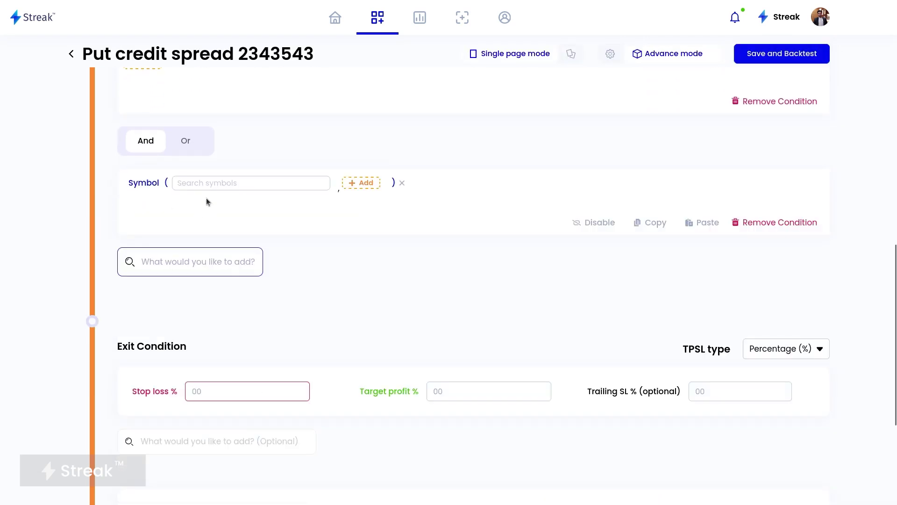
{"action": "left_click", "coordinate": [203, 187]}
{"action": "type", "text": "vix"}
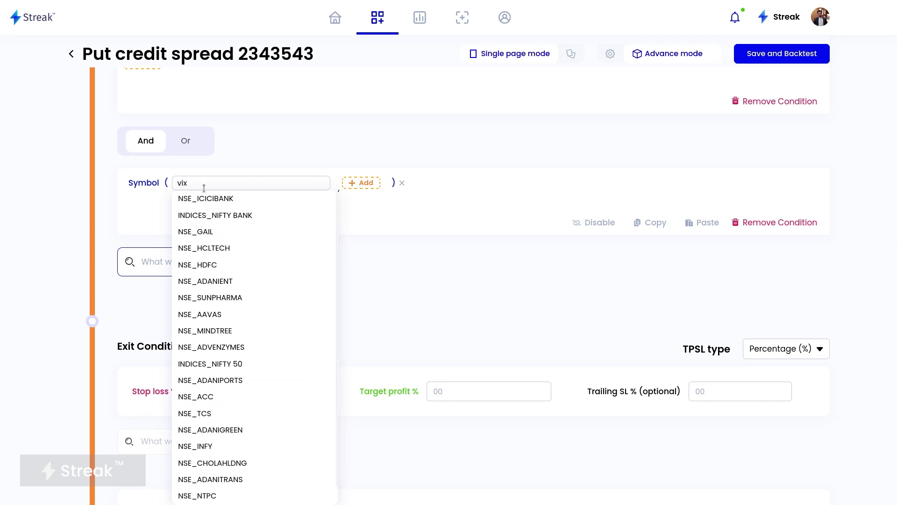
{"action": "left_click", "coordinate": [214, 199]}
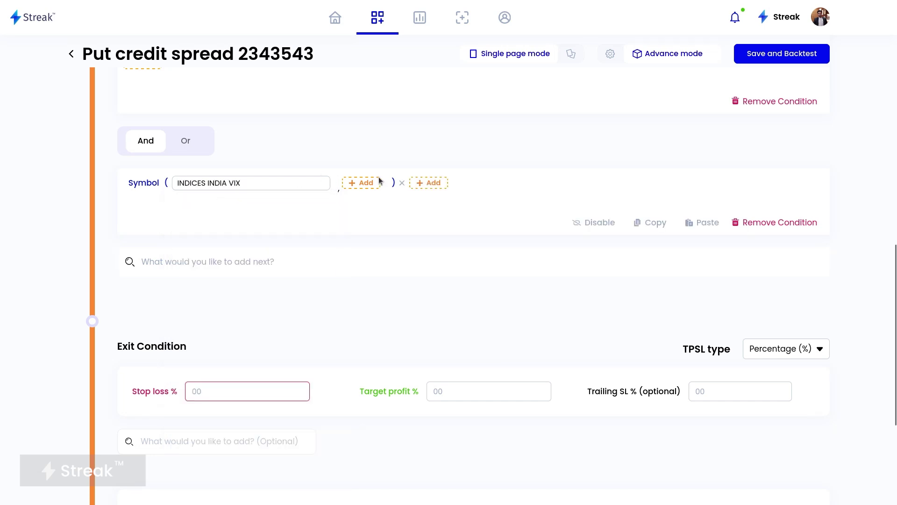
Add Close with offset 0 to the INDIA VIX Symbol function, followed by the higher than comparator
{"action": "left_click", "coordinate": [358, 186]}
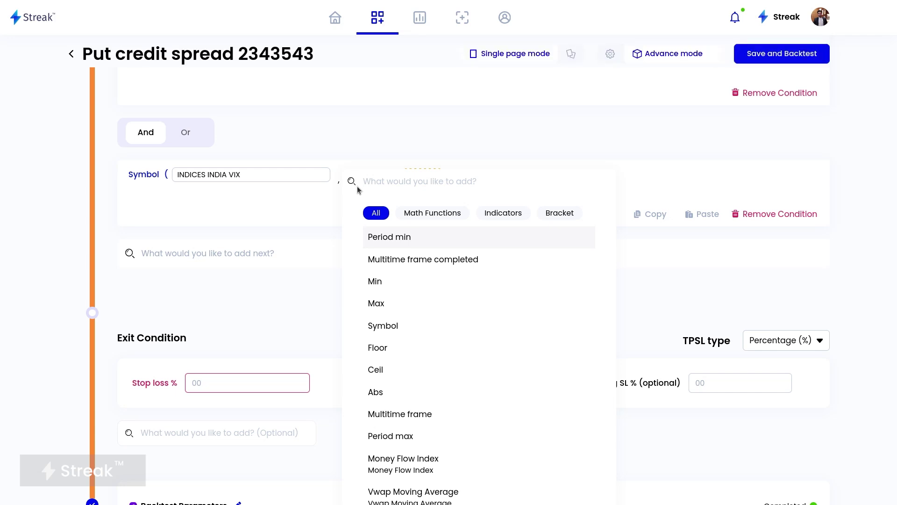
{"action": "type", "text": "clo"}
{"action": "left_click", "coordinate": [390, 236]}
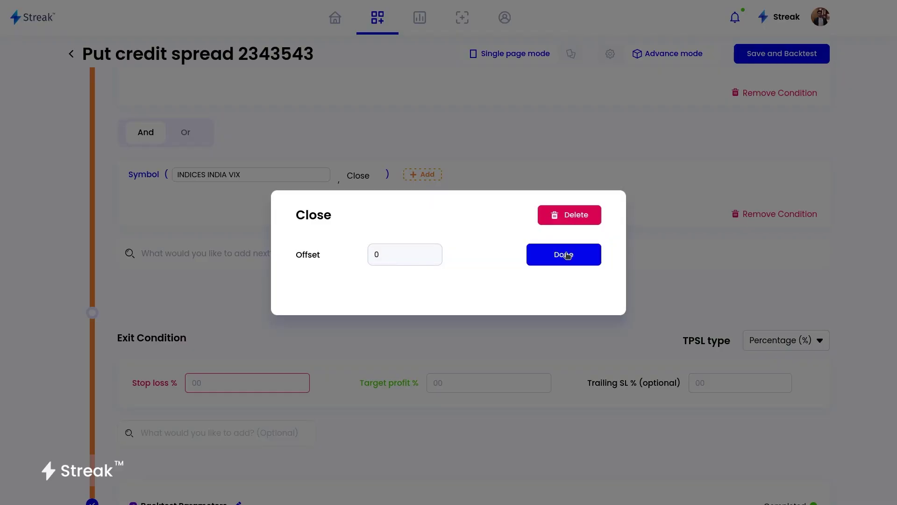
{"action": "left_click", "coordinate": [566, 254]}
{"action": "left_click", "coordinate": [412, 175]}
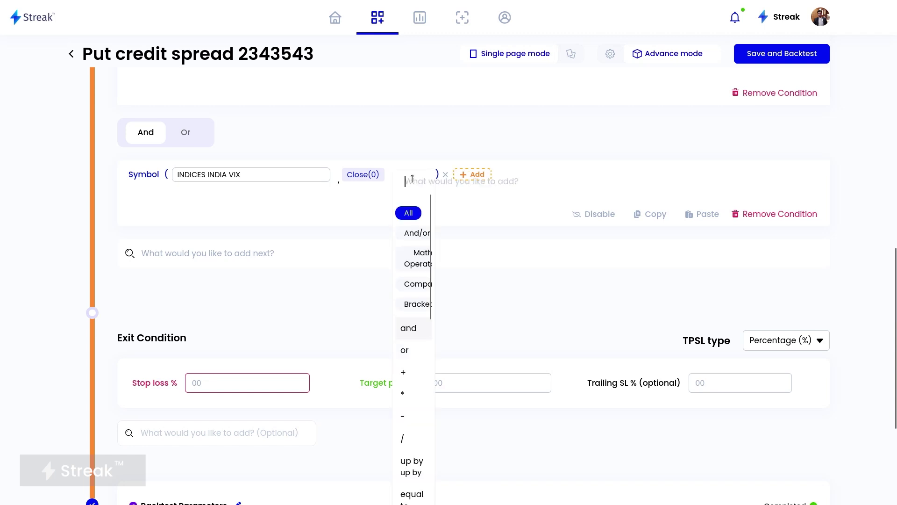
{"action": "type", "text": "high"}
{"action": "left_click", "coordinate": [441, 290]}
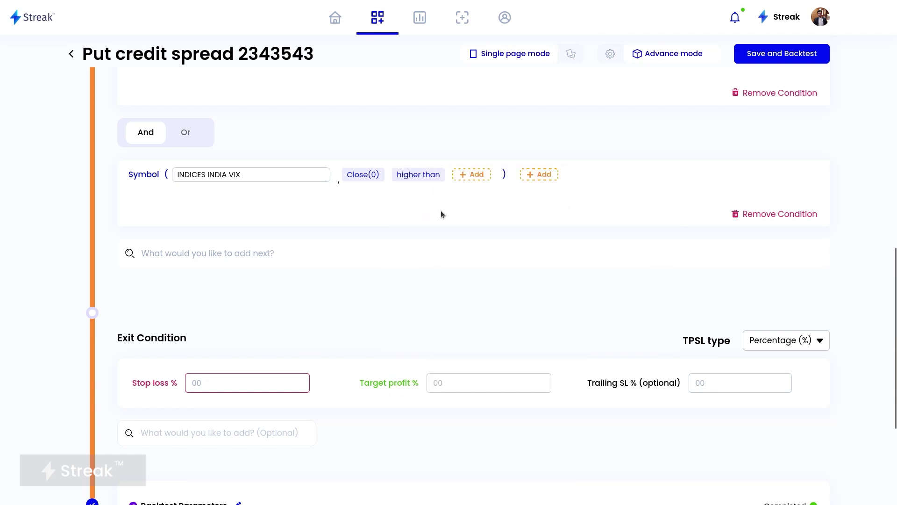
Complete the INDIA VIX condition with the number 20.0
{"action": "left_click", "coordinate": [468, 176]}
{"action": "type", "text": "number"}
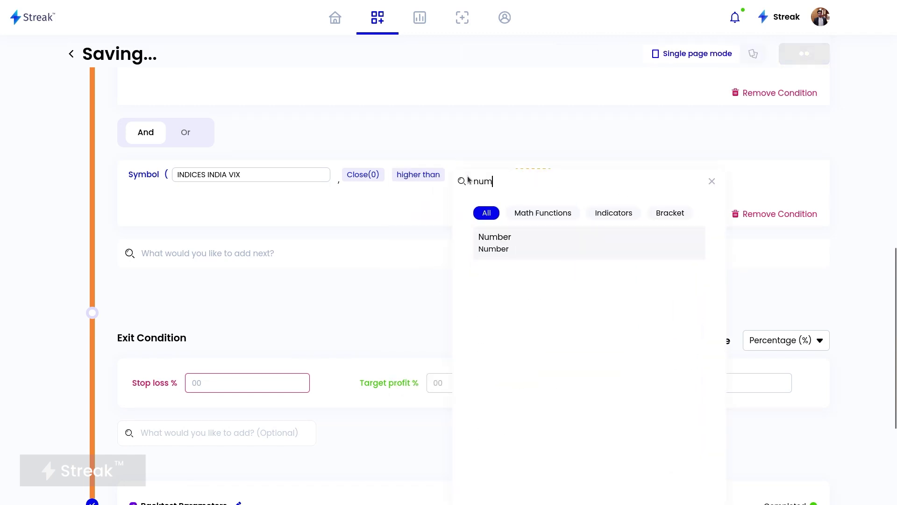
{"action": "key", "text": "Return"}
{"action": "left_click", "coordinate": [396, 261]}
{"action": "key", "text": "Left"}
{"action": "key", "text": "Left"}
{"action": "key", "text": "Left"}
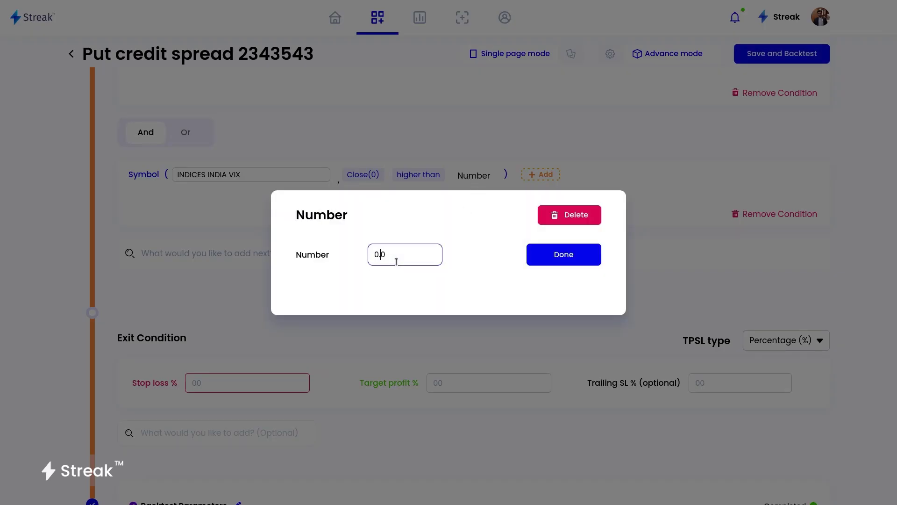
{"action": "type", "text": "2"}
{"action": "left_click", "coordinate": [592, 262]}
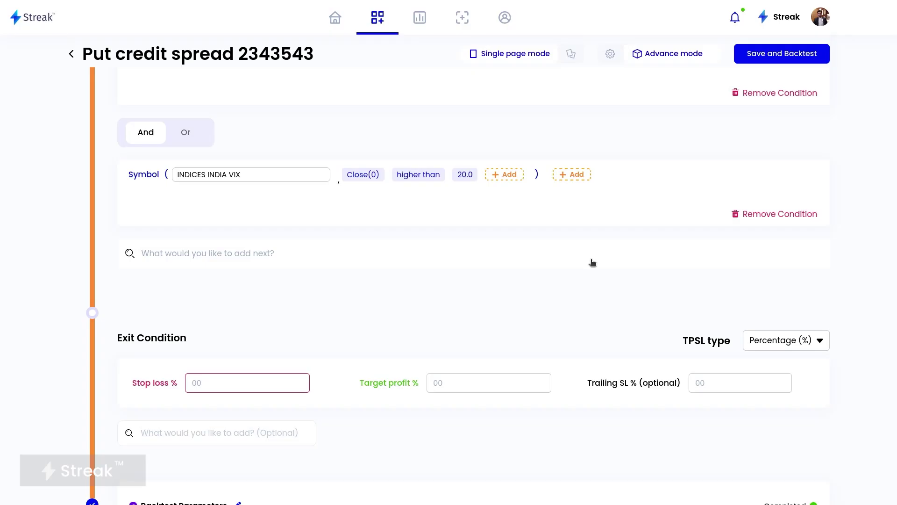
Review the entry conditions, and change the exit condition's TPSL type to Absolute (abs)
{"action": "scroll", "coordinate": [591, 261], "scroll_direction": "up", "scroll_amount": 5}
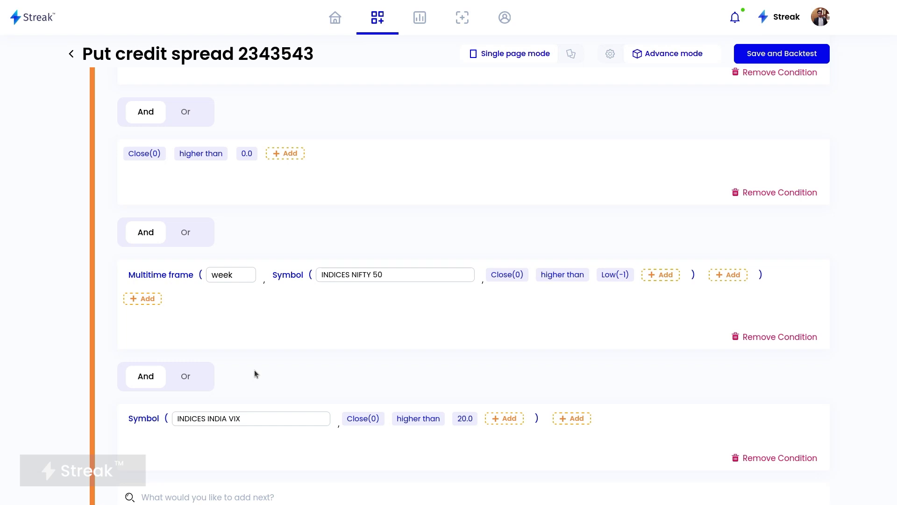
{"action": "scroll", "coordinate": [254, 369], "scroll_direction": "up", "scroll_amount": 7}
{"action": "scroll", "coordinate": [254, 369], "scroll_direction": "down", "scroll_amount": 10}
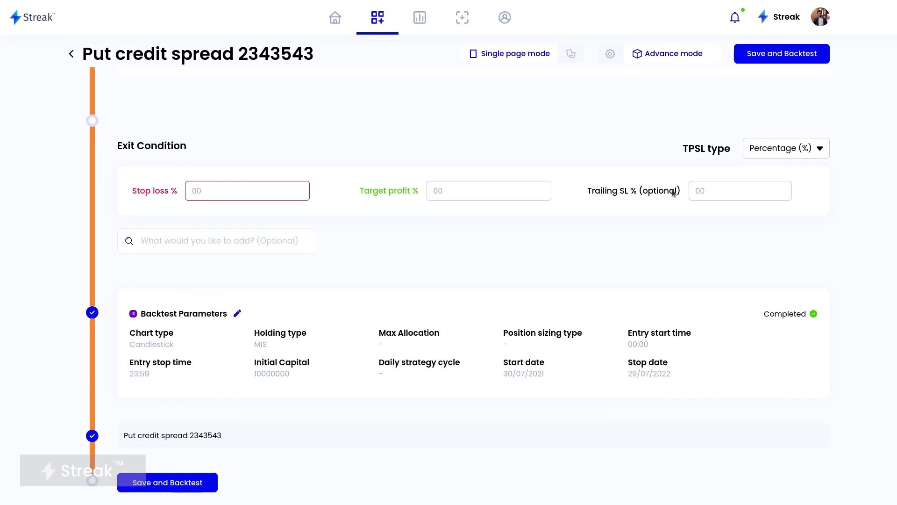
{"action": "left_click", "coordinate": [760, 157]}
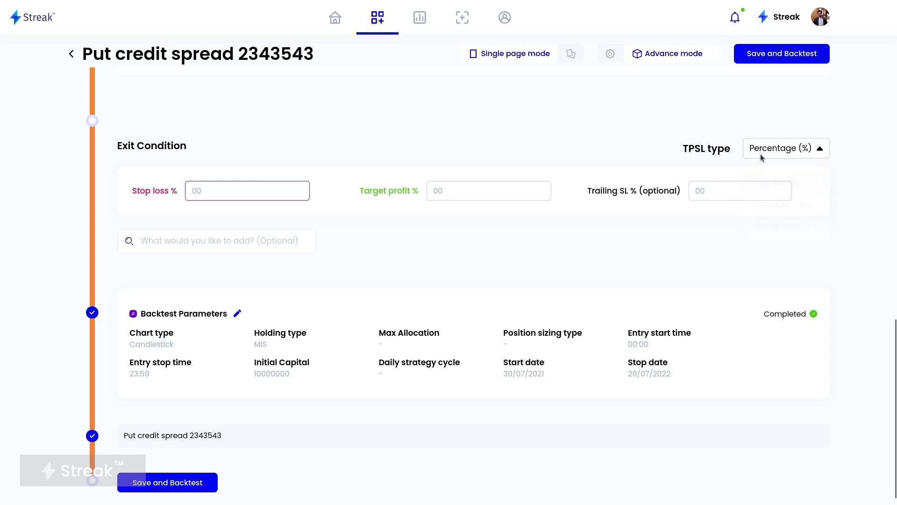
{"action": "left_click", "coordinate": [769, 215]}
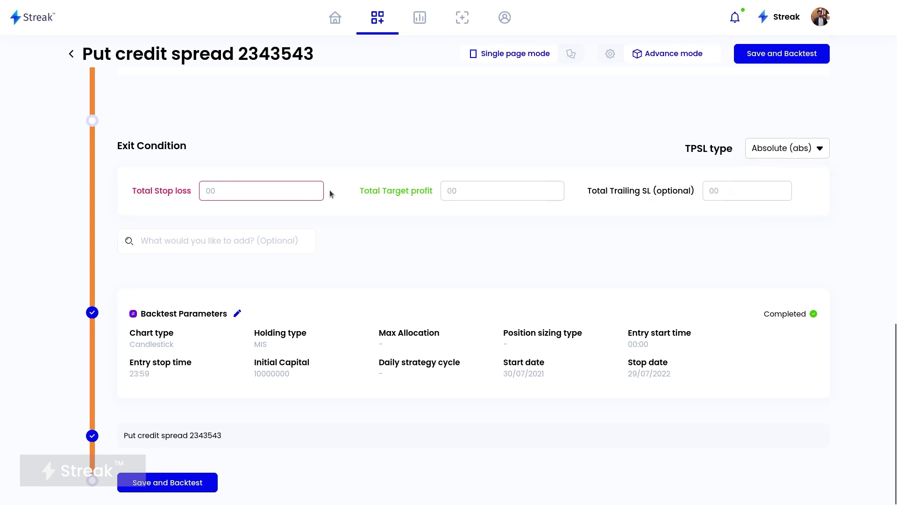
{"action": "left_click", "coordinate": [306, 193]}
{"action": "type", "text": "9999999999"}
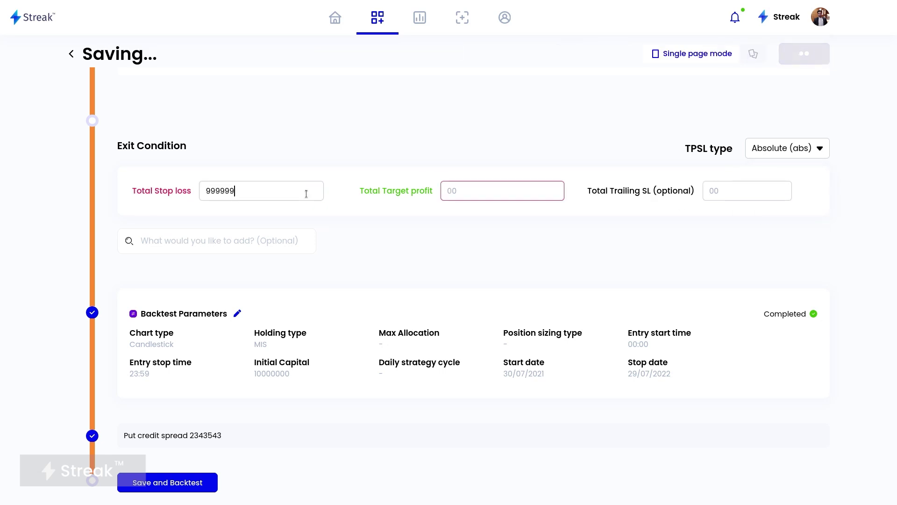
{"action": "left_click", "coordinate": [470, 199]}
{"action": "type", "text": "9999999999"}
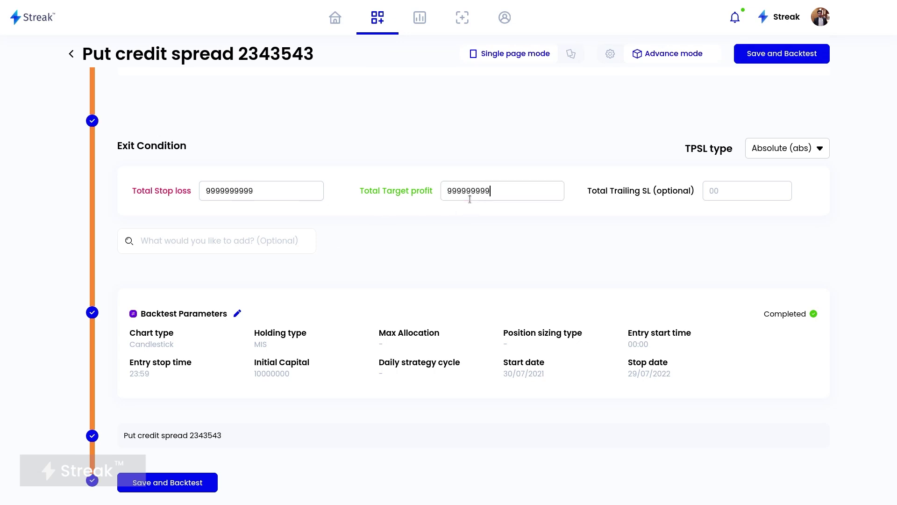
Change the holding type in the backtest parameters to CNC/NRML and save the changes
{"action": "left_click", "coordinate": [237, 313]}
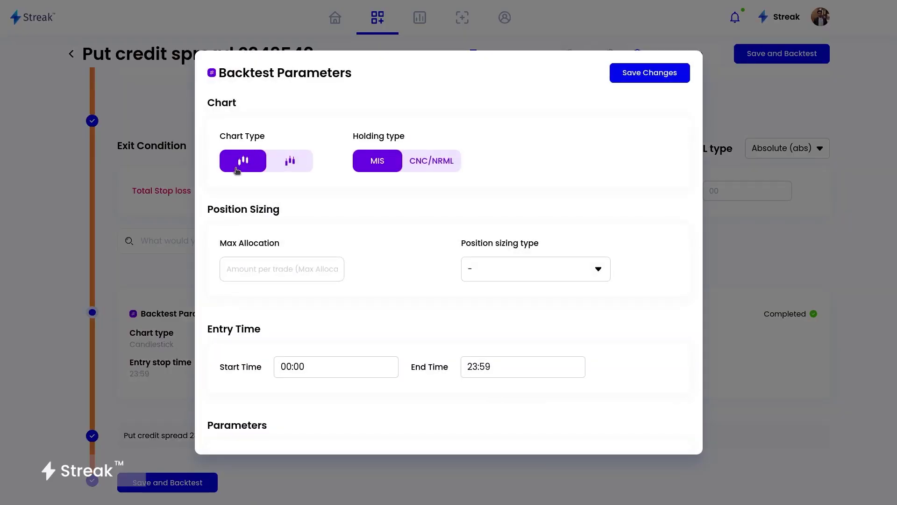
{"action": "left_click", "coordinate": [453, 165]}
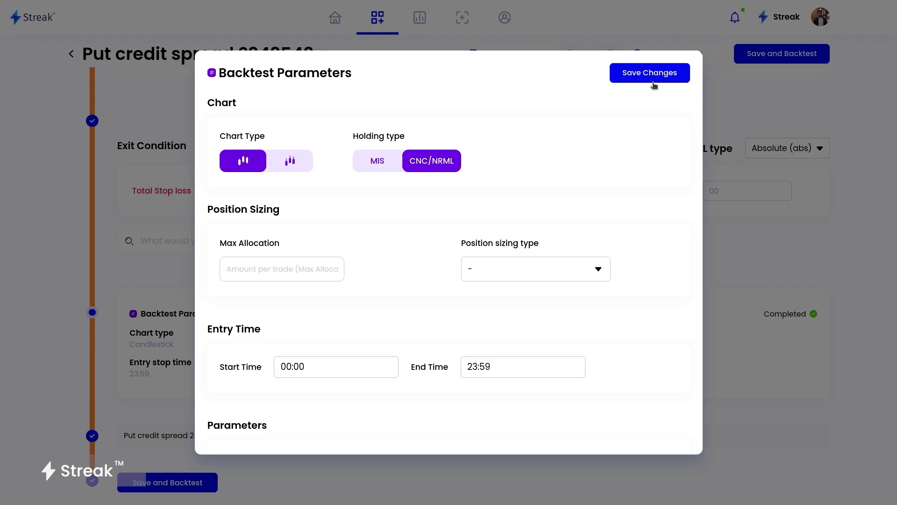
{"action": "left_click", "coordinate": [653, 79]}
Review the strategy's conditions, candle interval, quantity and instruments, and save and backtest it
{"action": "scroll", "coordinate": [479, 149], "scroll_direction": "up", "scroll_amount": 5}
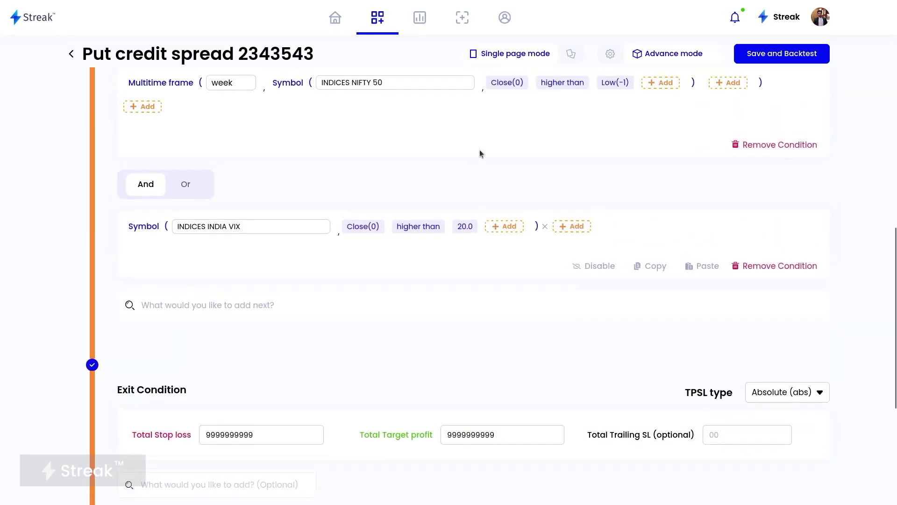
{"action": "scroll", "coordinate": [443, 239], "scroll_direction": "up", "scroll_amount": 4}
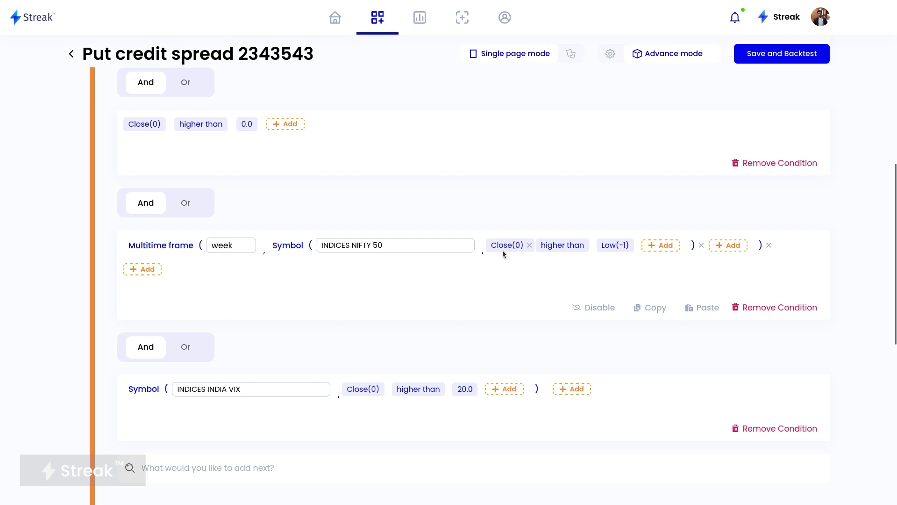
{"action": "scroll", "coordinate": [489, 213], "scroll_direction": "up", "scroll_amount": 5}
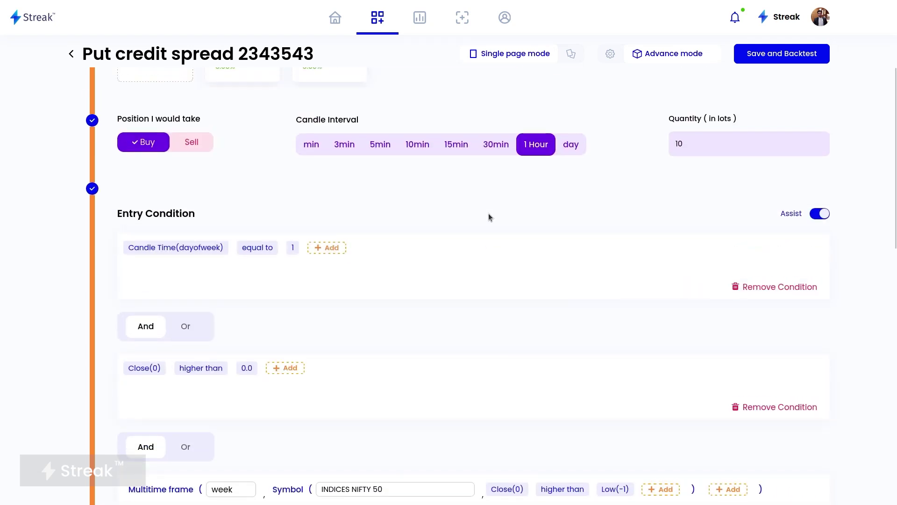
{"action": "mouse_move", "coordinate": [236, 257]}
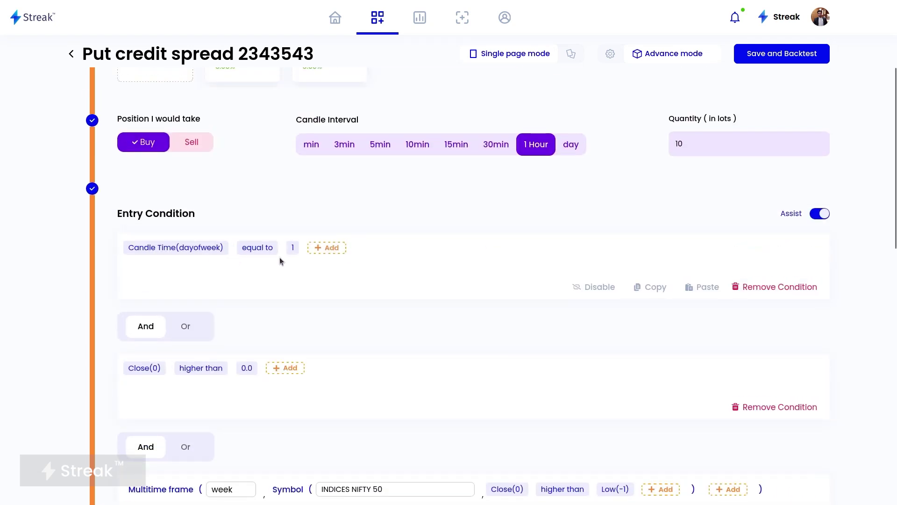
{"action": "scroll", "coordinate": [318, 254], "scroll_direction": "up", "scroll_amount": 4}
{"action": "mouse_move", "coordinate": [340, 220]}
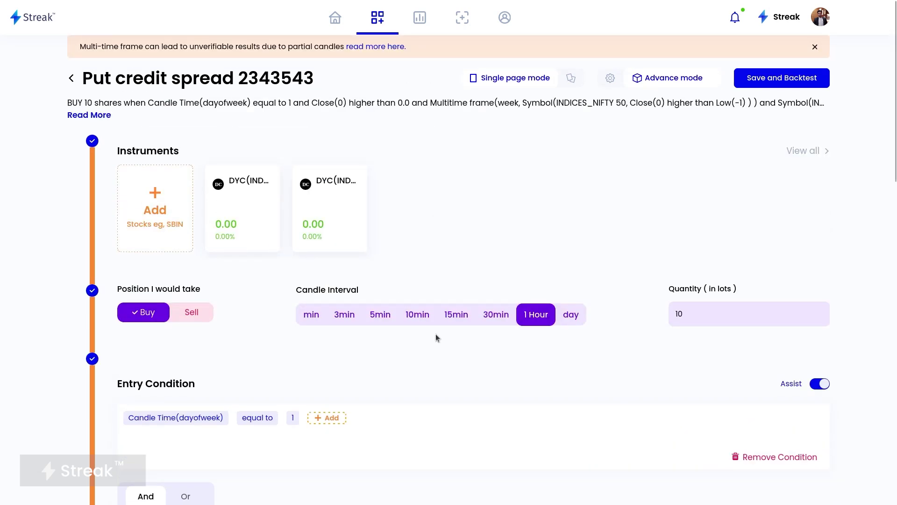
{"action": "scroll", "coordinate": [435, 334], "scroll_direction": "down", "scroll_amount": 15}
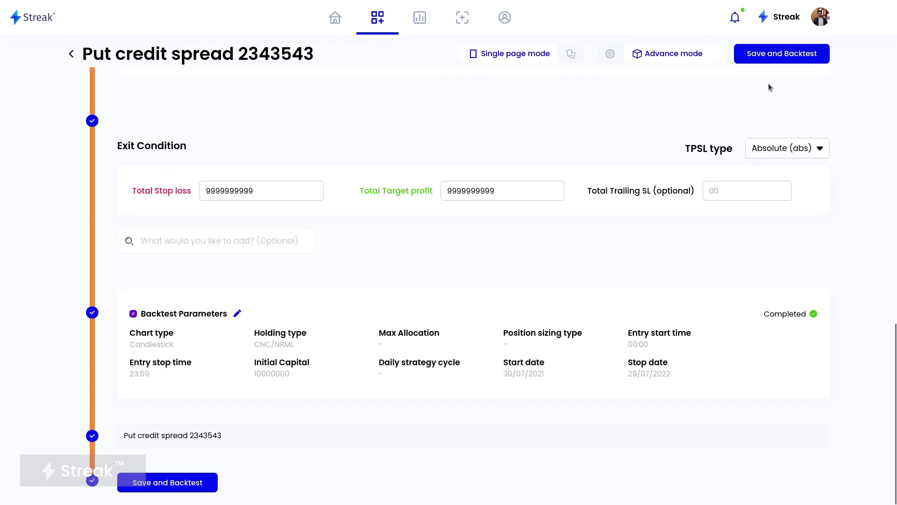
{"action": "left_click", "coordinate": [770, 55]}
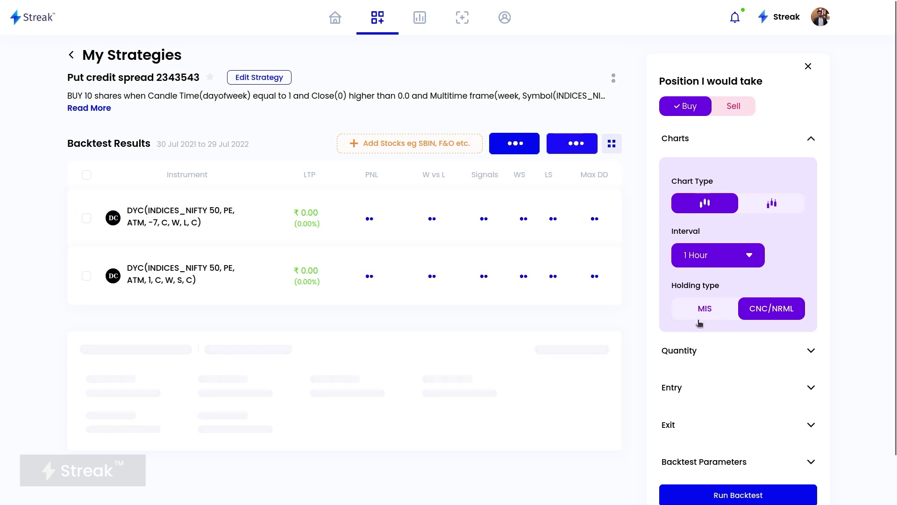
Expand the backtest's entry settings and its backtest parameters to view the start and stop dates
{"action": "left_click", "coordinate": [679, 387]}
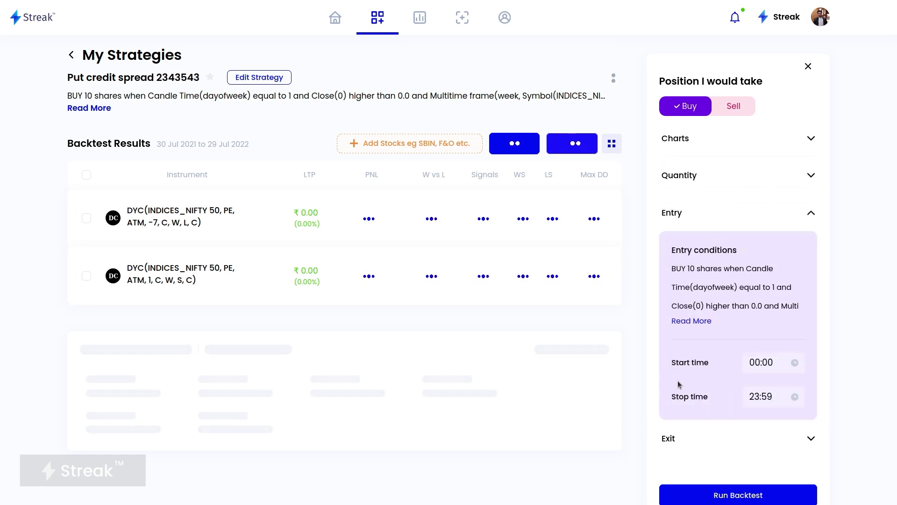
{"action": "scroll", "coordinate": [679, 385], "scroll_direction": "down", "scroll_amount": 1}
{"action": "left_click", "coordinate": [687, 410]}
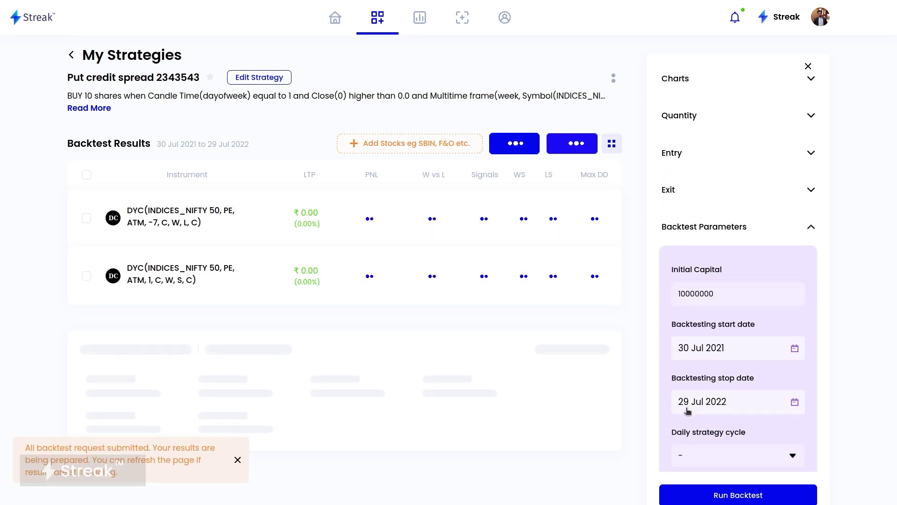
{"action": "left_click", "coordinate": [753, 357]}
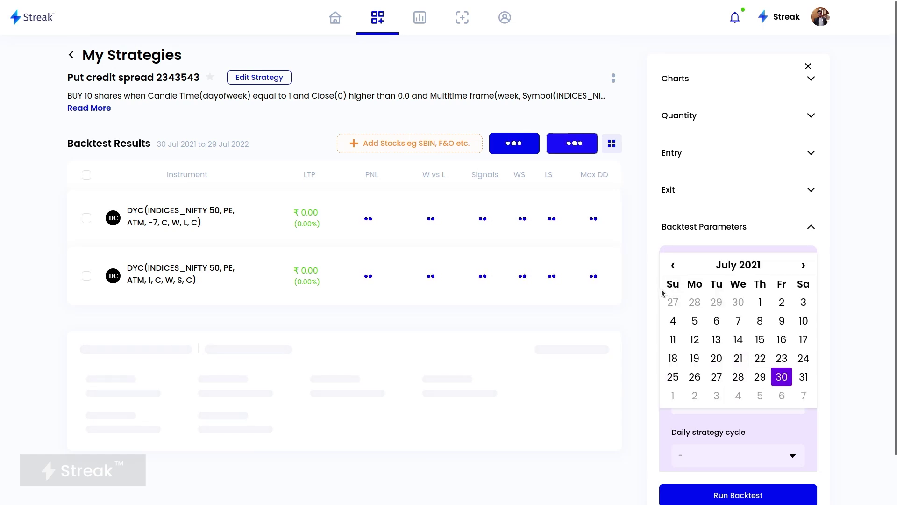
{"action": "left_click", "coordinate": [678, 265]}
{"action": "left_click", "coordinate": [678, 265]}
{"action": "left_click", "coordinate": [677, 264]}
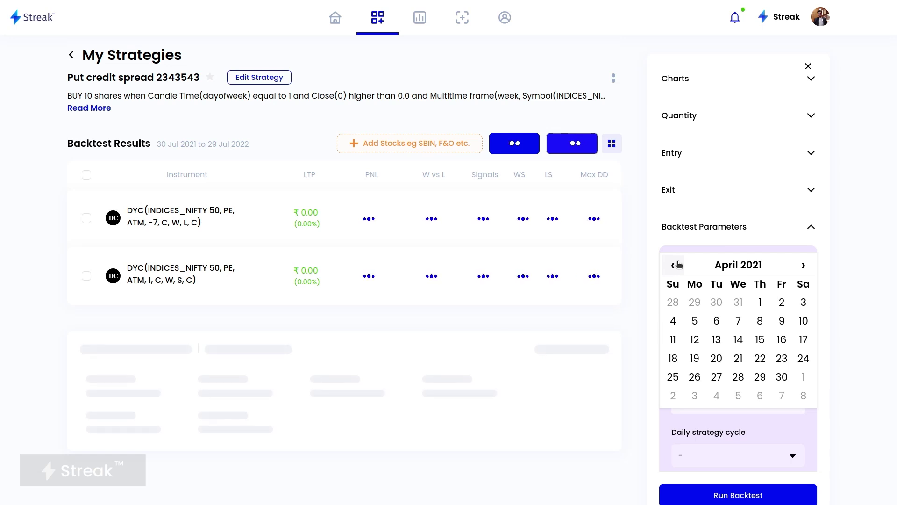
{"action": "left_click", "coordinate": [678, 265]}
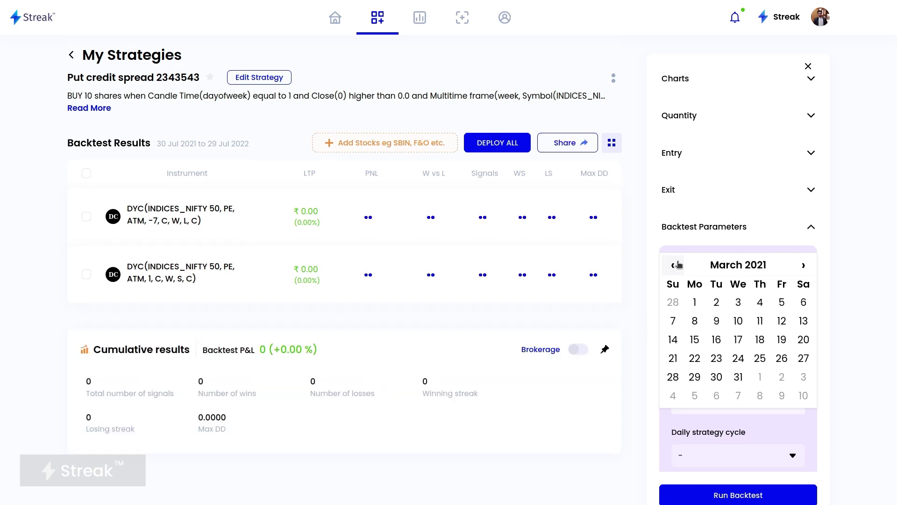
{"action": "left_click", "coordinate": [677, 265]}
{"action": "left_click", "coordinate": [678, 265]}
{"action": "left_click", "coordinate": [678, 265]}
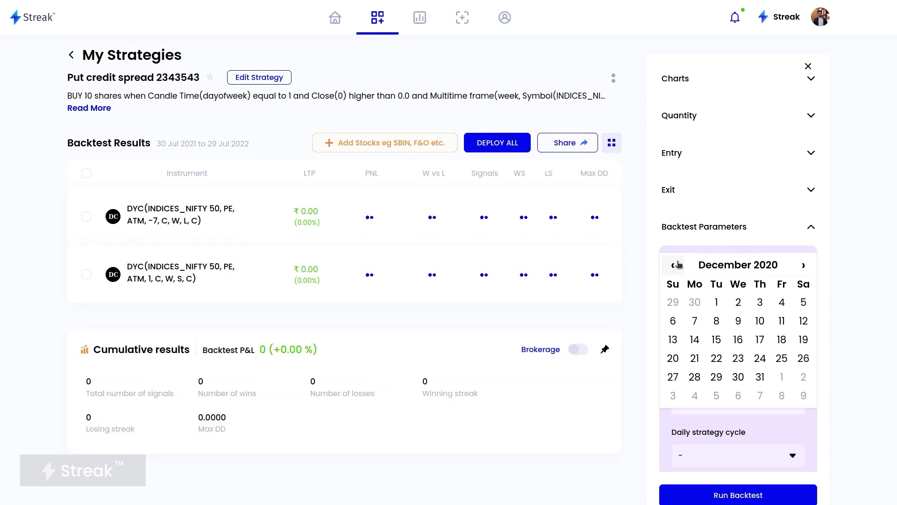
{"action": "left_click", "coordinate": [677, 265]}
{"action": "left_click", "coordinate": [678, 265]}
{"action": "left_click", "coordinate": [678, 265]}
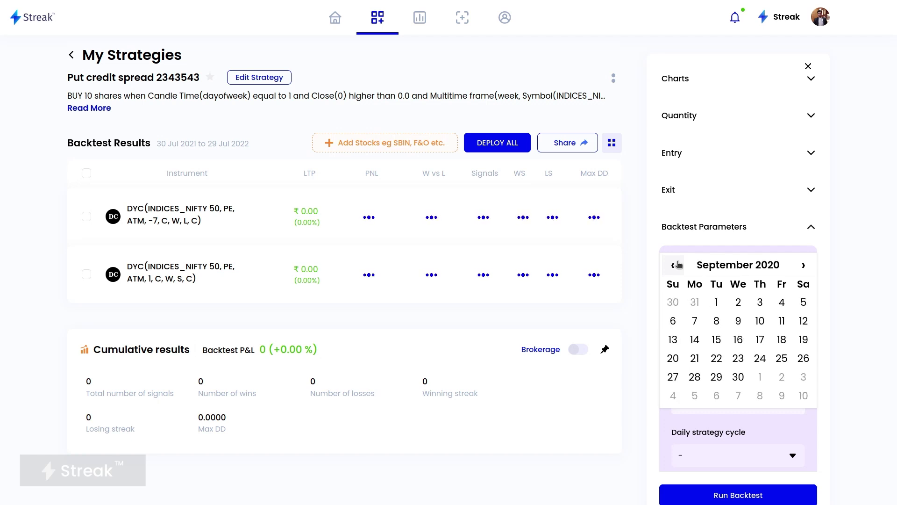
{"action": "left_click", "coordinate": [677, 265]}
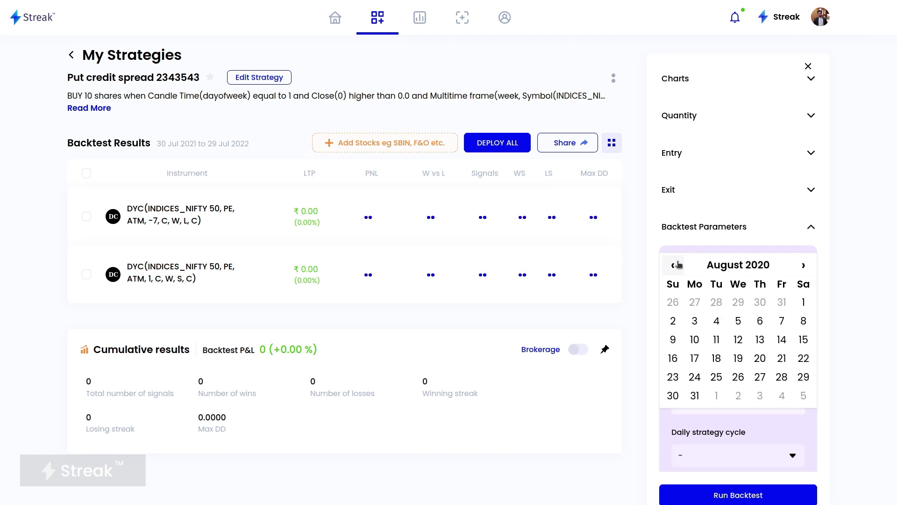
{"action": "left_click", "coordinate": [677, 265]}
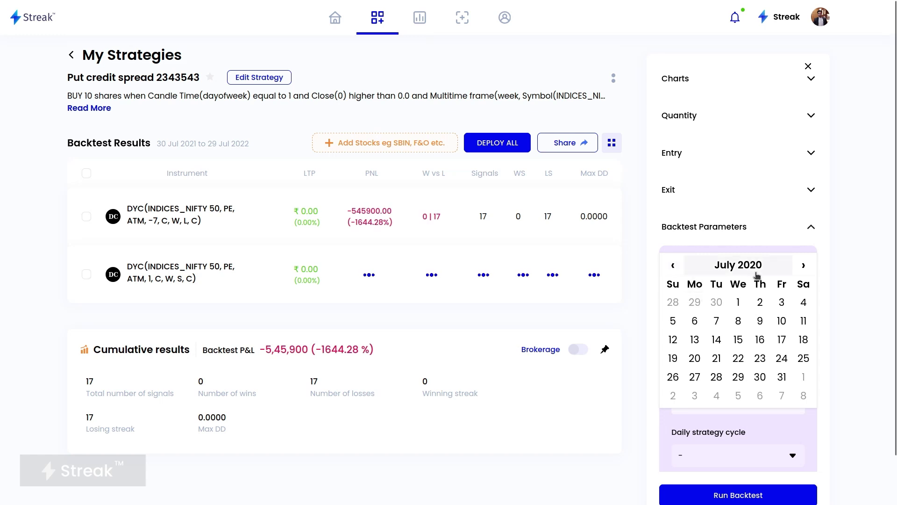
{"action": "left_click", "coordinate": [672, 265]}
{"action": "left_click", "coordinate": [672, 265]}
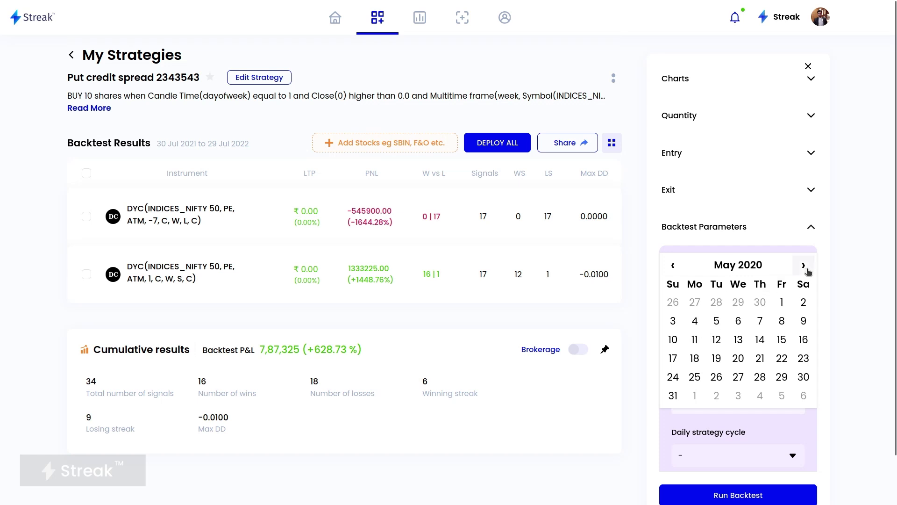
{"action": "left_click", "coordinate": [860, 269]}
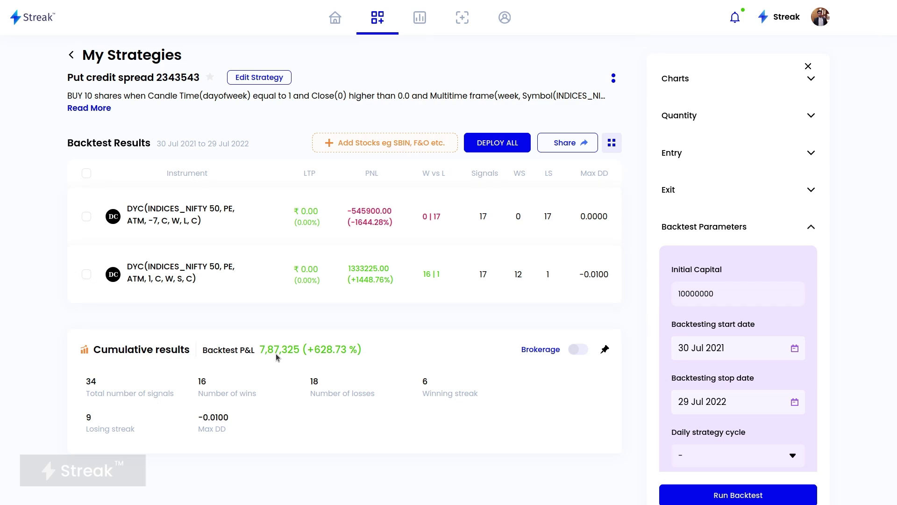
Open the deployment settings for all instruments and close them without deploying
{"action": "left_click", "coordinate": [504, 145]}
{"action": "left_click", "coordinate": [450, 361]}
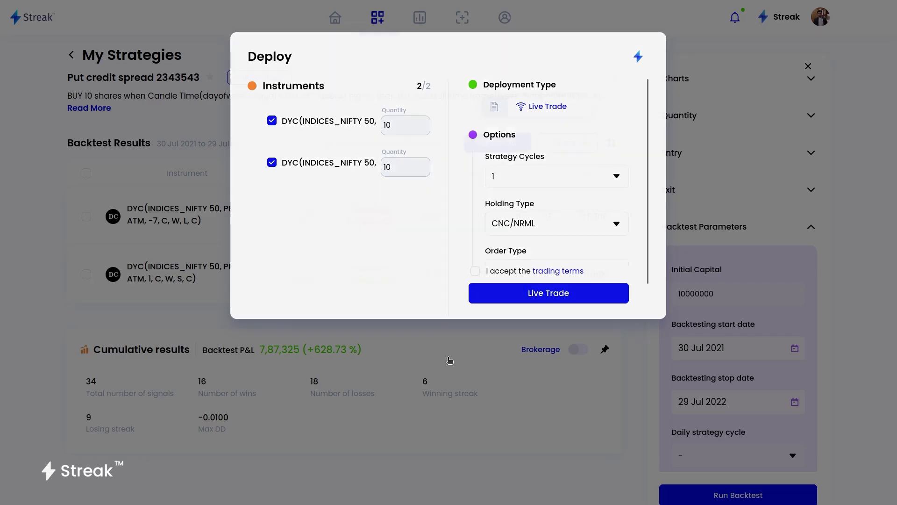
Examine the full transaction list of the ATM, 1 sell contract and compare the backtest PNL of both put contracts
{"action": "left_click", "coordinate": [384, 296]}
{"action": "scroll", "coordinate": [384, 294], "scroll_direction": "down", "scroll_amount": 5}
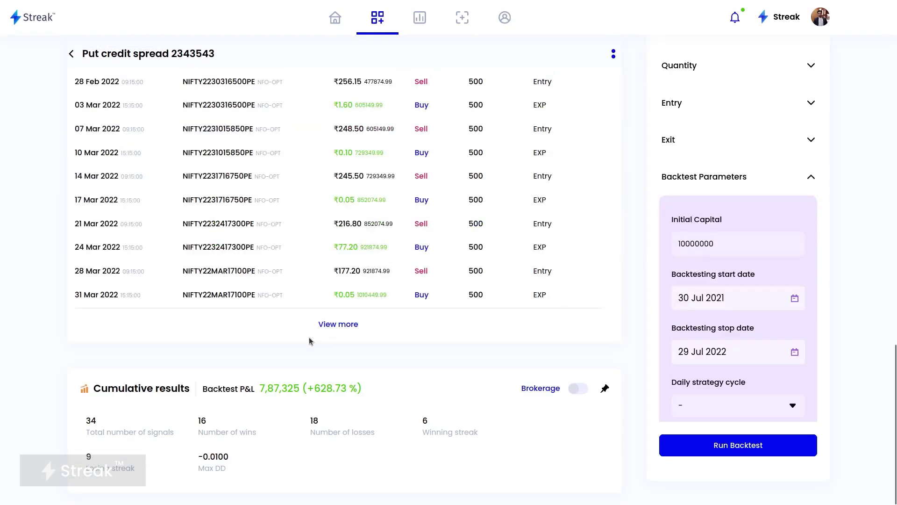
{"action": "left_click", "coordinate": [322, 327]}
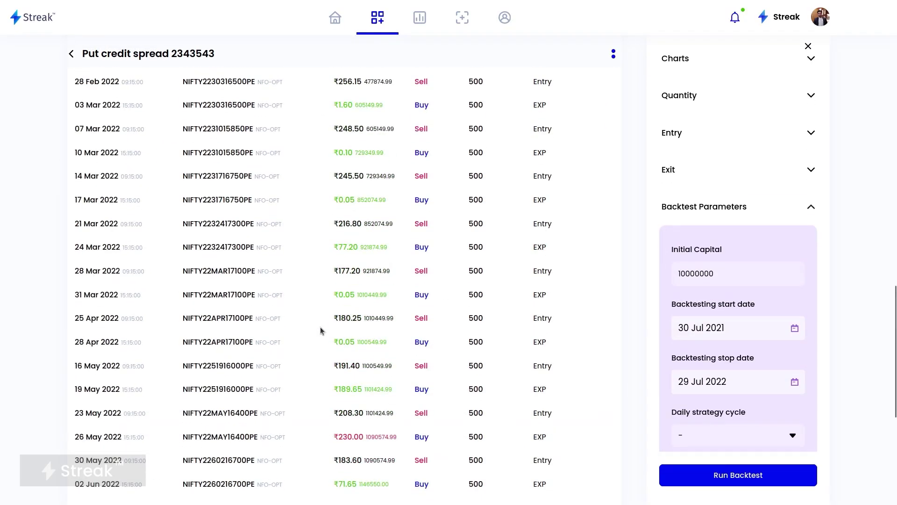
{"action": "scroll", "coordinate": [680, 403], "scroll_direction": "down", "scroll_amount": 1}
{"action": "scroll", "coordinate": [630, 426], "scroll_direction": "down", "scroll_amount": 5}
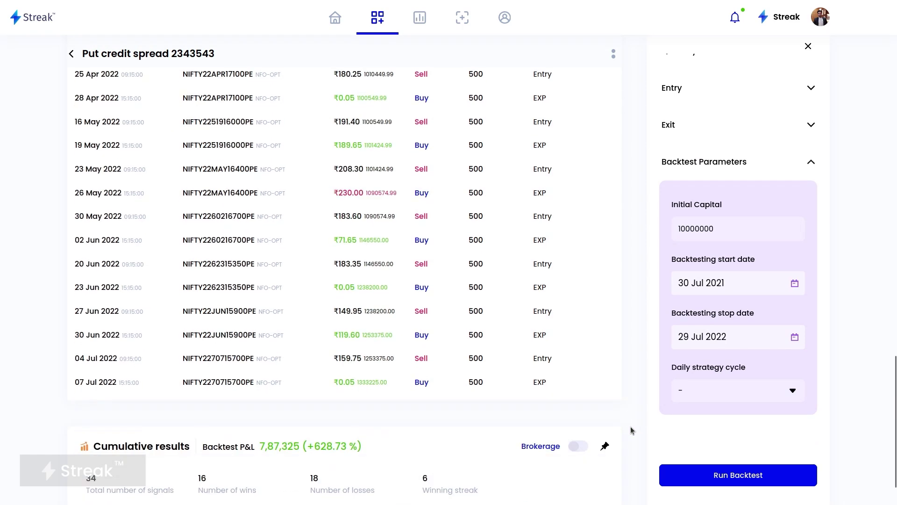
{"action": "scroll", "coordinate": [471, 355], "scroll_direction": "down", "scroll_amount": 2}
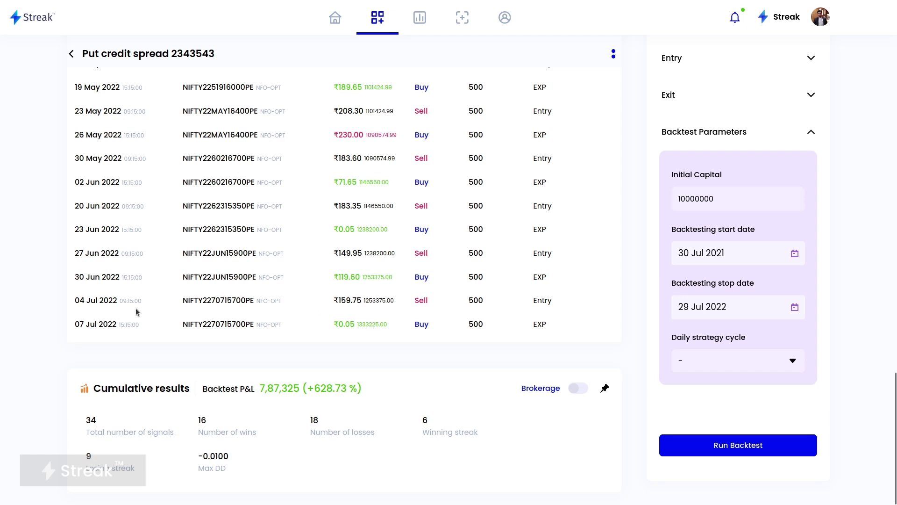
{"action": "scroll", "coordinate": [223, 373], "scroll_direction": "up", "scroll_amount": 10}
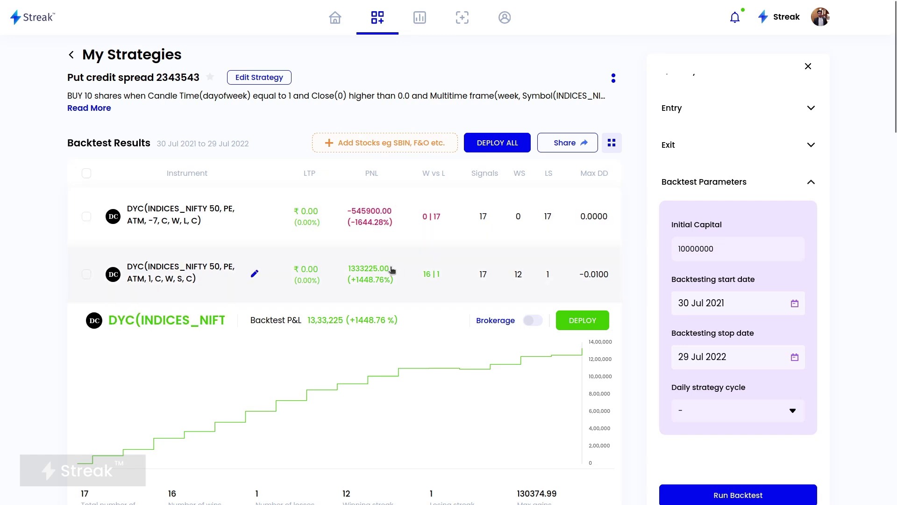
{"action": "left_click", "coordinate": [390, 228]}
{"action": "left_click", "coordinate": [400, 266]}
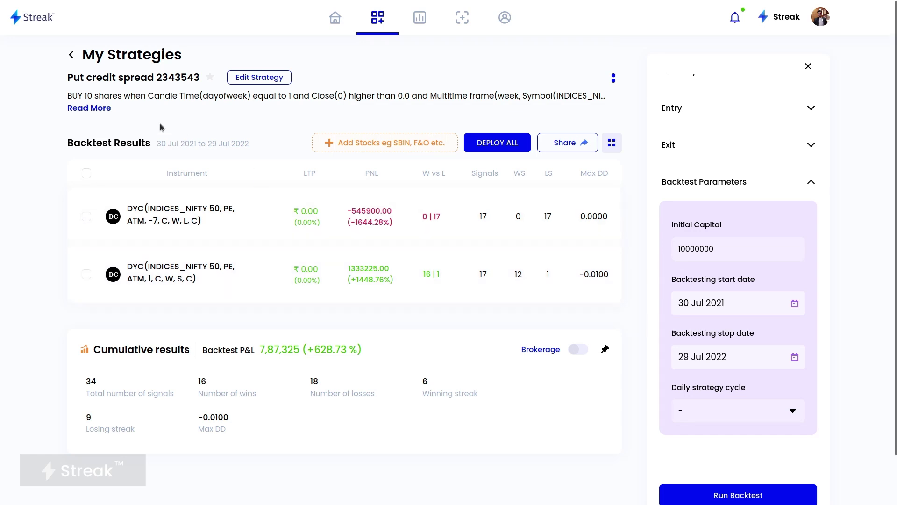
Switch to the Google Slides presentation and advance to the Scanner Example 1 slide
{"action": "key", "text": "alt+Tab"}
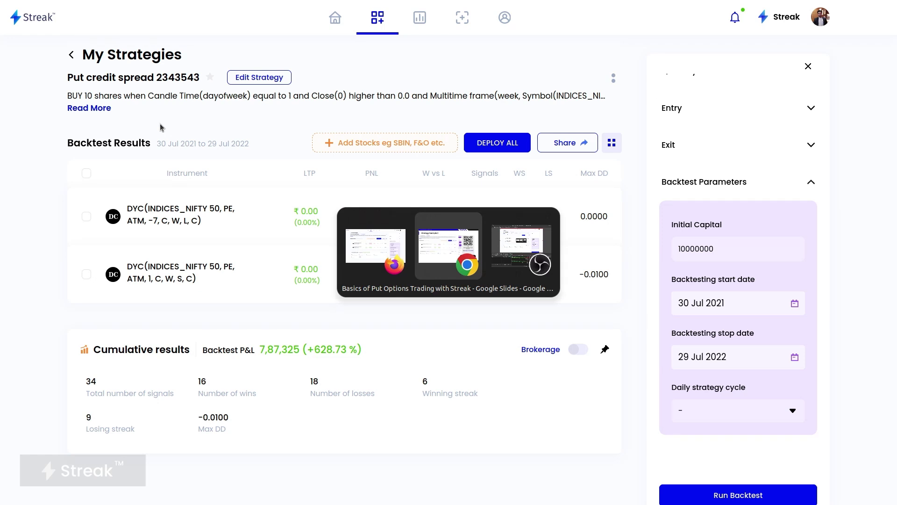
{"action": "key", "text": "alt+Tab"}
{"action": "key", "text": "alt+Tab"}
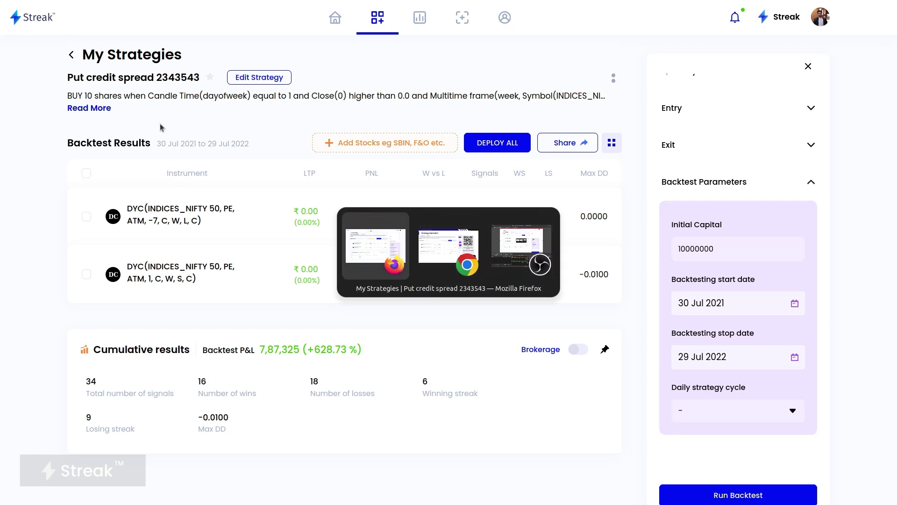
{"action": "left_click", "coordinate": [697, 301]}
{"action": "left_click", "coordinate": [672, 221]}
{"action": "left_click", "coordinate": [672, 222]}
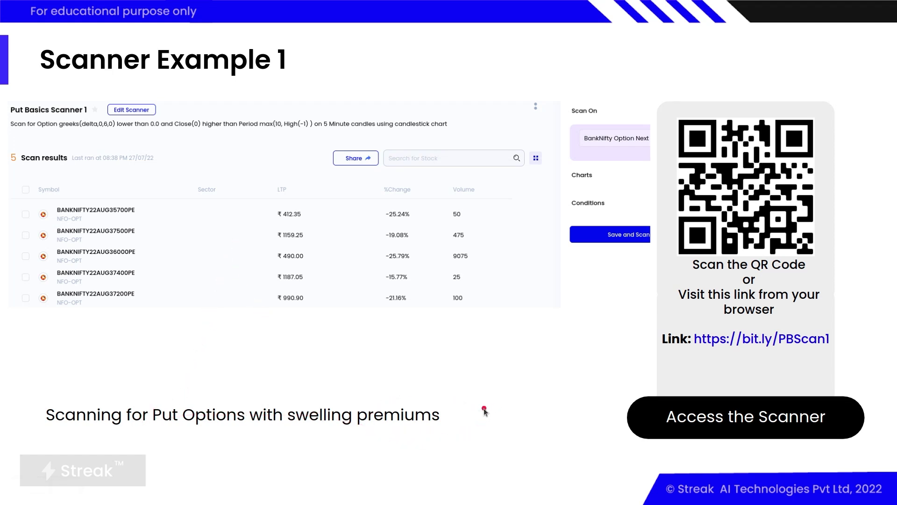
Switch back to Streak and create a new scanner named "put scanner354345"
{"action": "key", "text": "alt+Tab"}
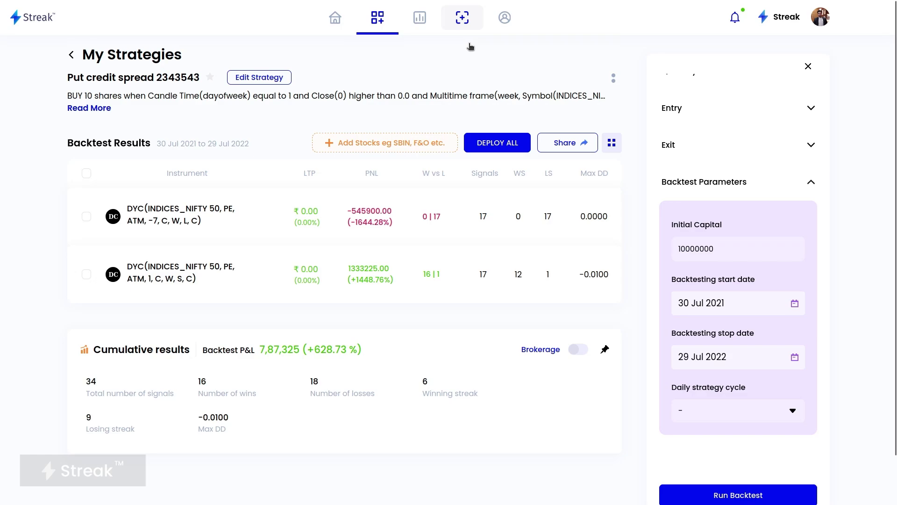
{"action": "left_click", "coordinate": [183, 141]}
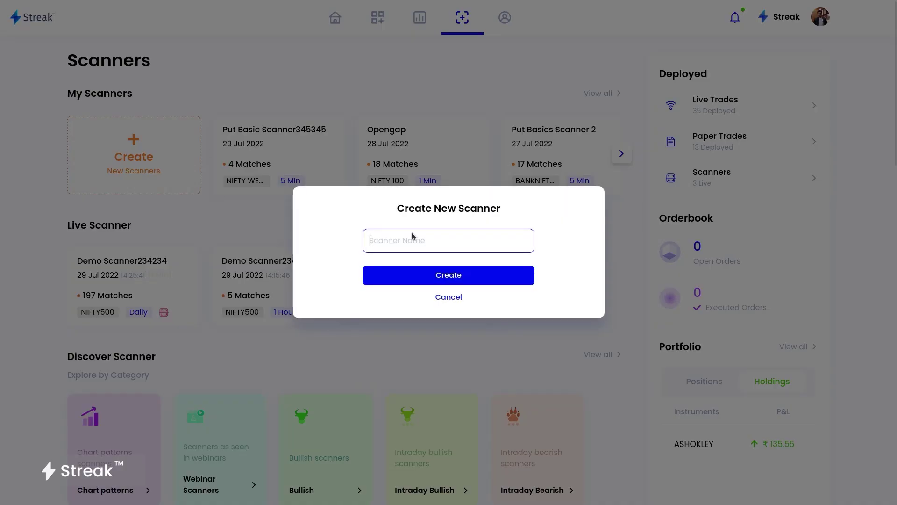
{"action": "type", "text": "put scanner354345"}
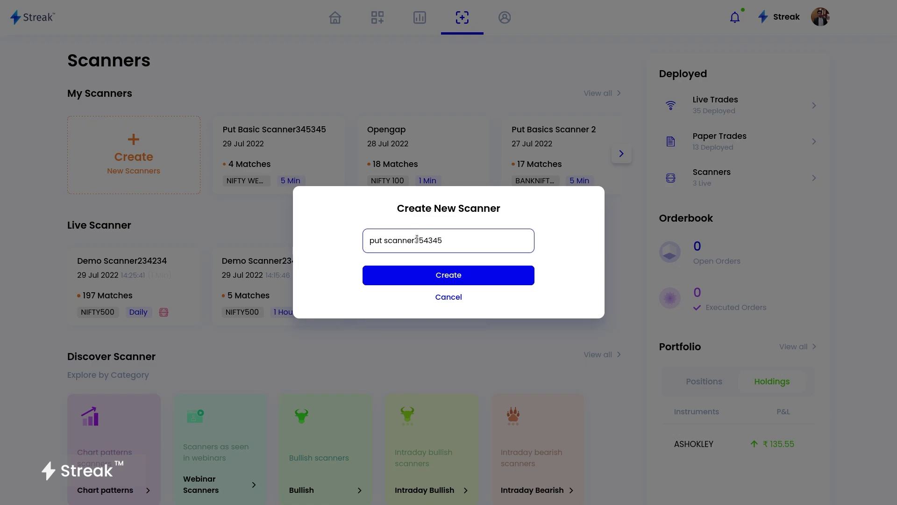
{"action": "left_click", "coordinate": [423, 277]}
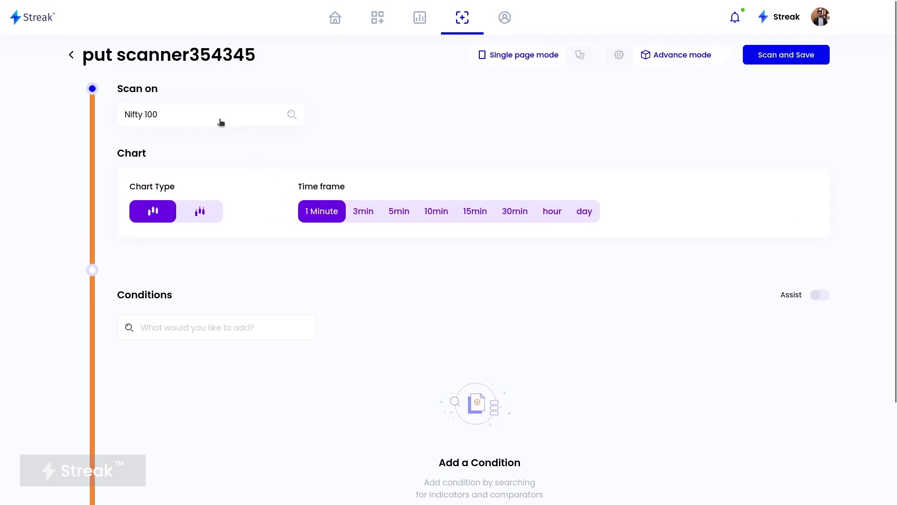
Set the scanner to scan on BankNifty Weekly with a 5-minute time frame
{"action": "left_click", "coordinate": [221, 122]}
{"action": "scroll", "coordinate": [795, 144], "scroll_direction": "down", "scroll_amount": 5}
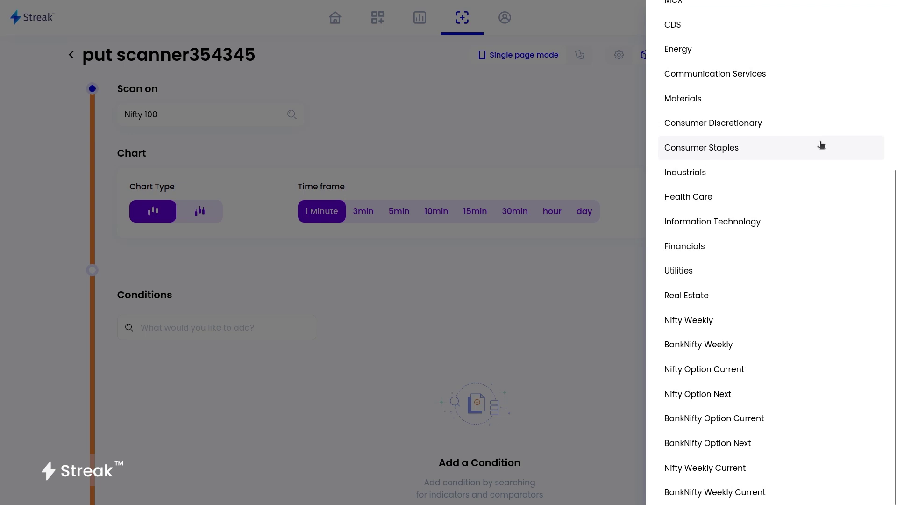
{"action": "left_click", "coordinate": [767, 349]}
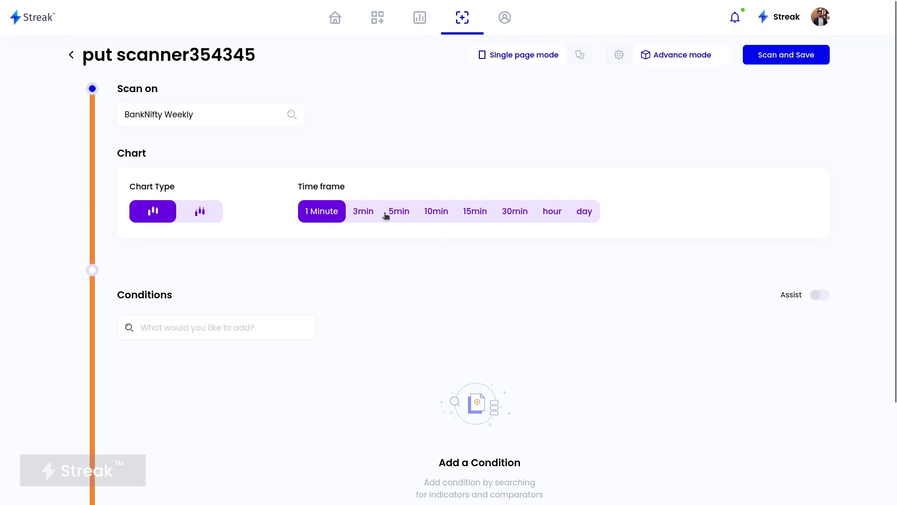
{"action": "left_click", "coordinate": [386, 216]}
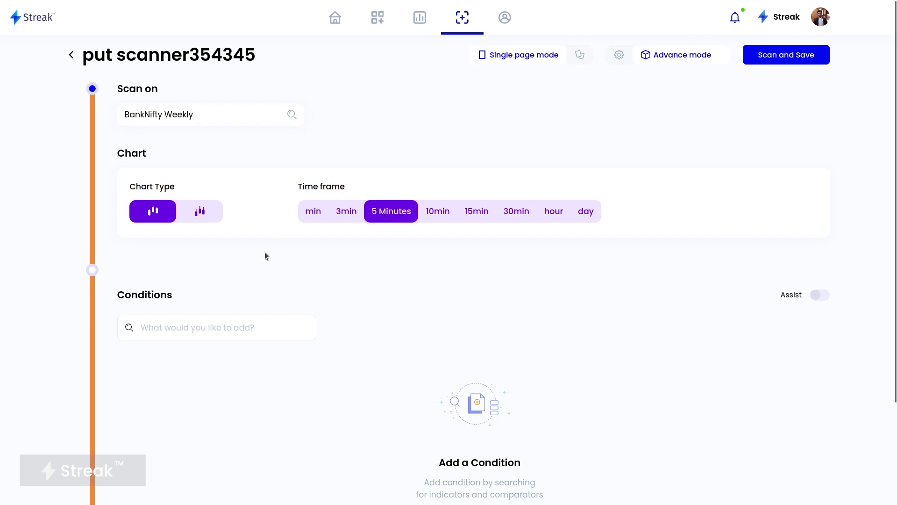
Start the first condition with the Option greeks indicator, using type delta and an interest of 6
{"action": "left_click", "coordinate": [228, 323]}
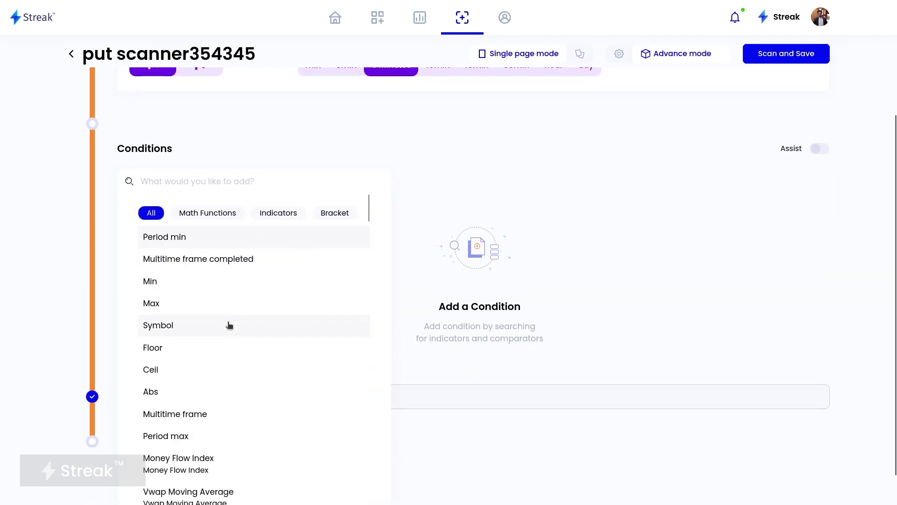
{"action": "type", "text": "gree"}
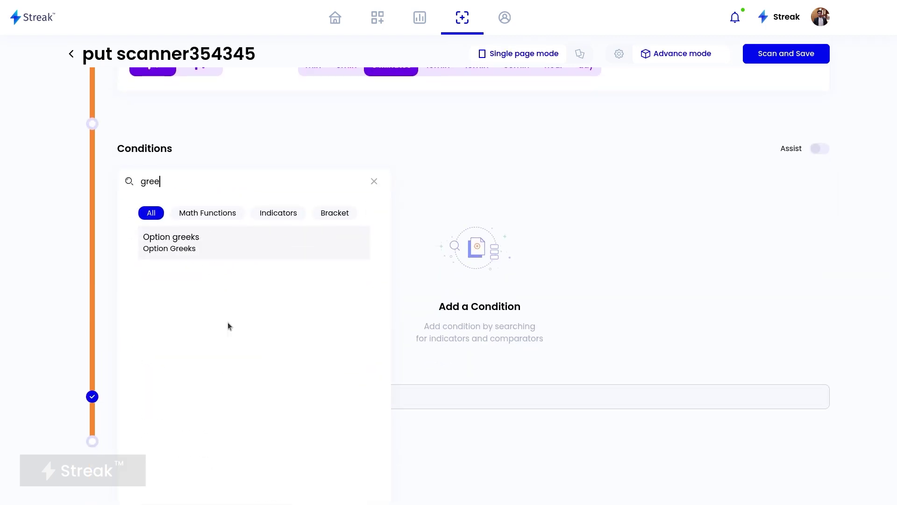
{"action": "left_click", "coordinate": [198, 238]}
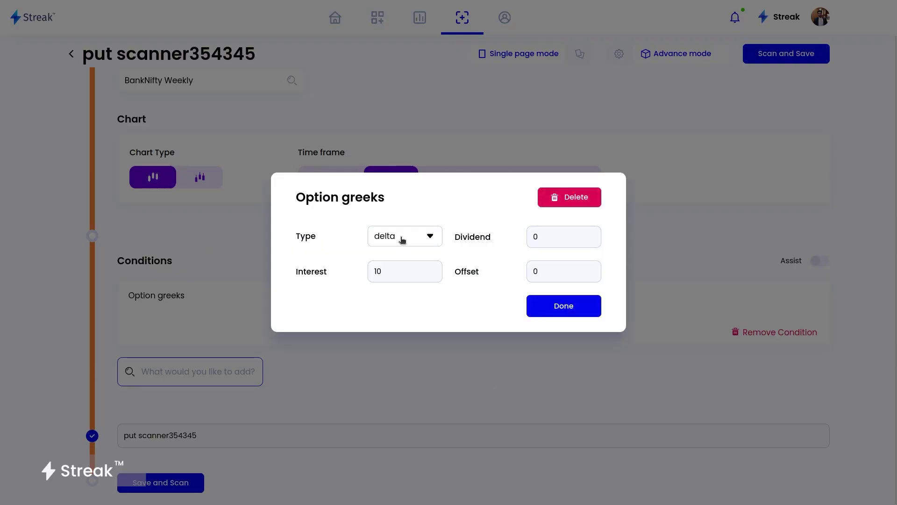
{"action": "left_click", "coordinate": [423, 266]}
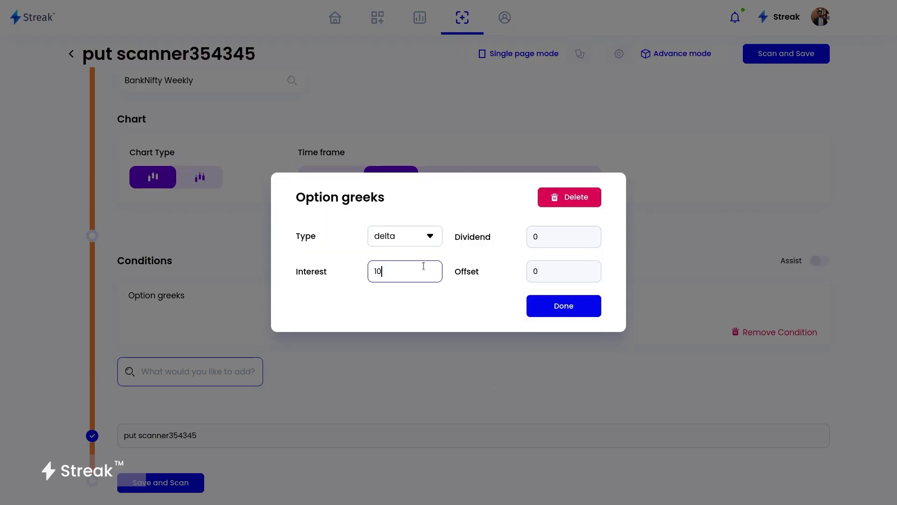
{"action": "key", "text": "ctrl+a"}
{"action": "left_click", "coordinate": [541, 305]}
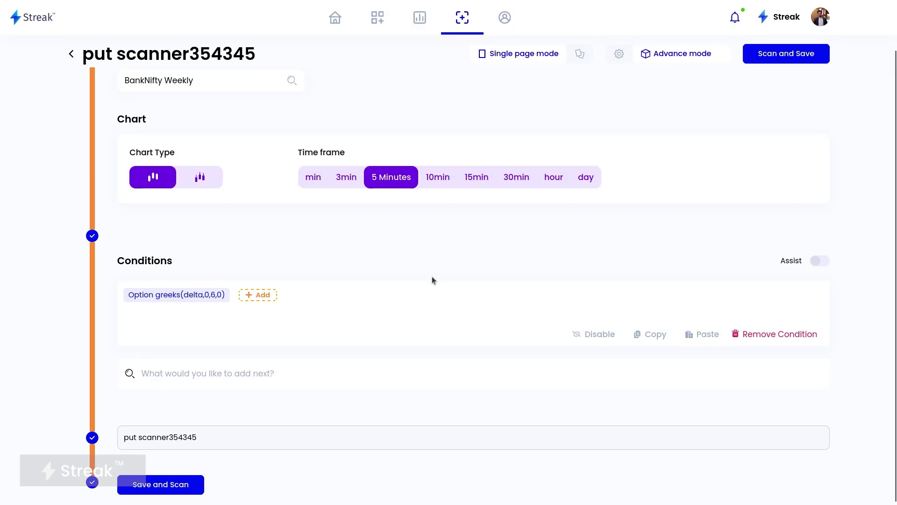
Complete the delta condition with the "lower than" comparator and the number 0.0
{"action": "left_click", "coordinate": [260, 294]}
{"action": "type", "text": "low"}
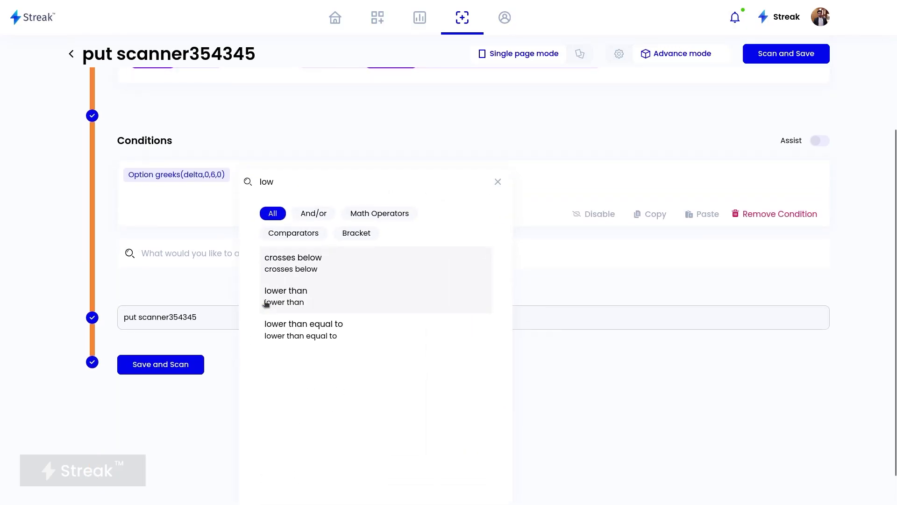
{"action": "left_click", "coordinate": [266, 301]}
{"action": "left_click", "coordinate": [331, 290]}
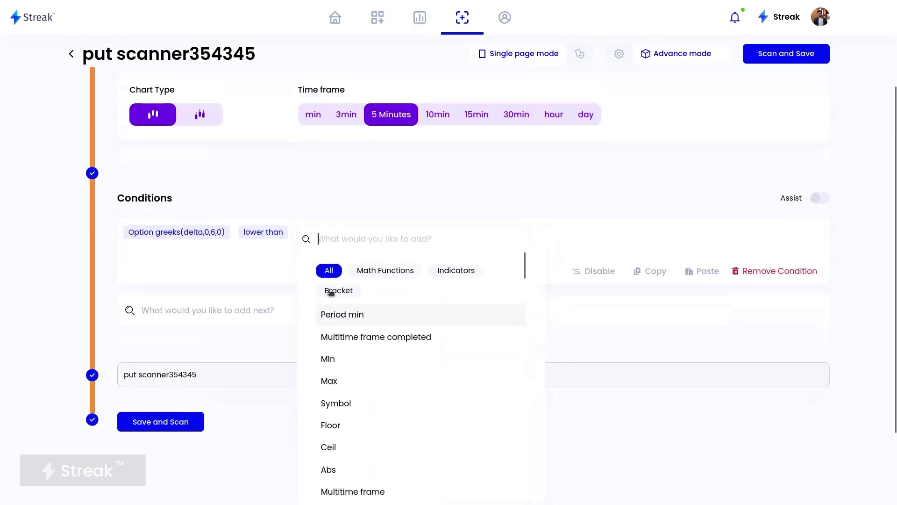
{"action": "type", "text": "nu"}
{"action": "left_click", "coordinate": [331, 286]}
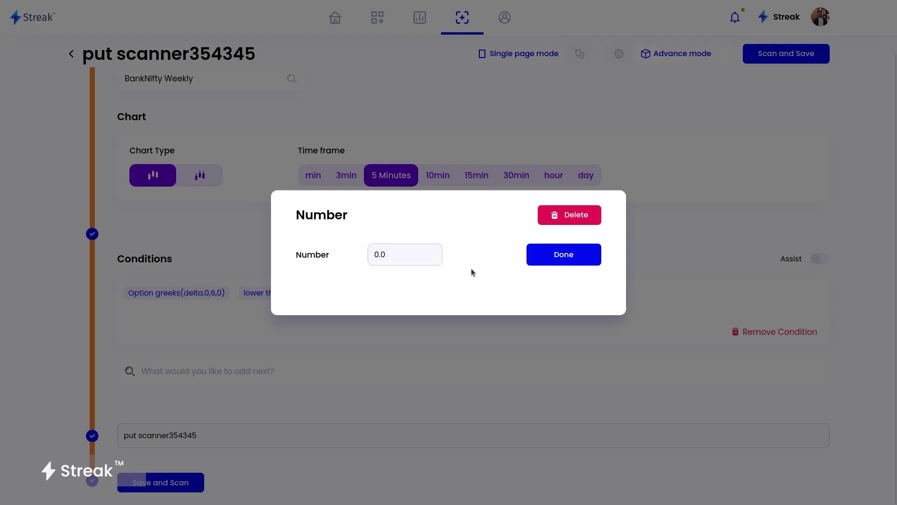
{"action": "left_click", "coordinate": [549, 256]}
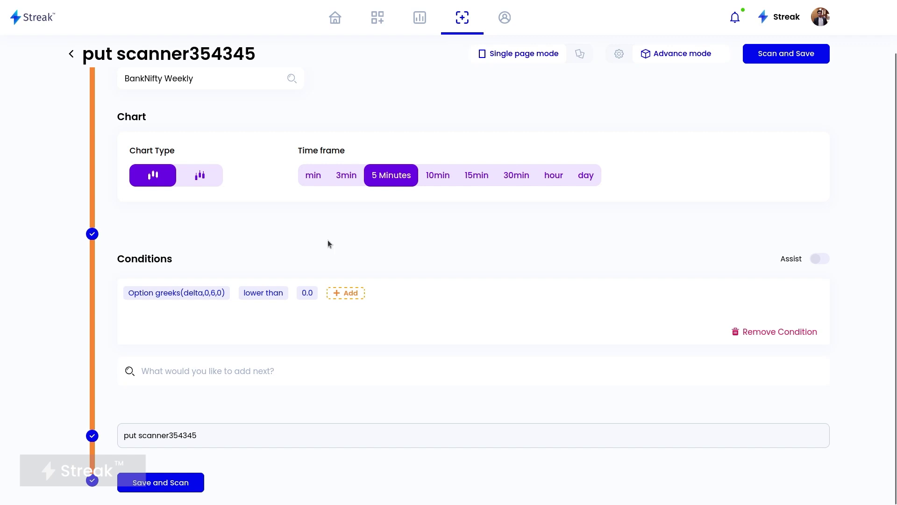
{"action": "mouse_move", "coordinate": [336, 329]}
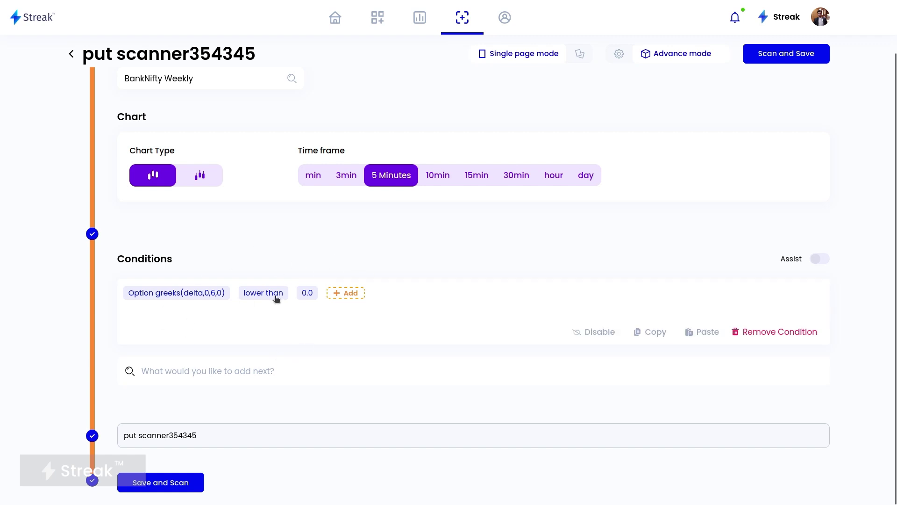
Add a second condition joined by And, starting with Close at offset 0 and the "higher than" comparator
{"action": "left_click", "coordinate": [280, 371]}
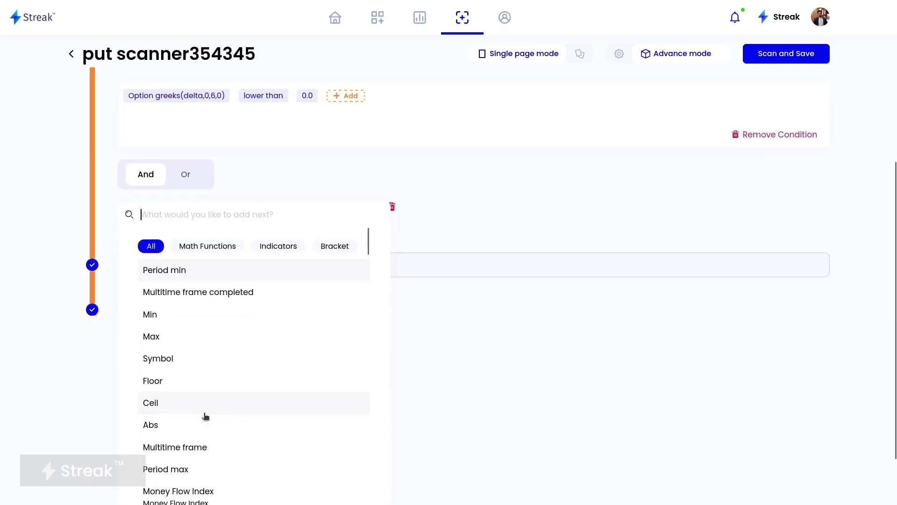
{"action": "type", "text": "clo"}
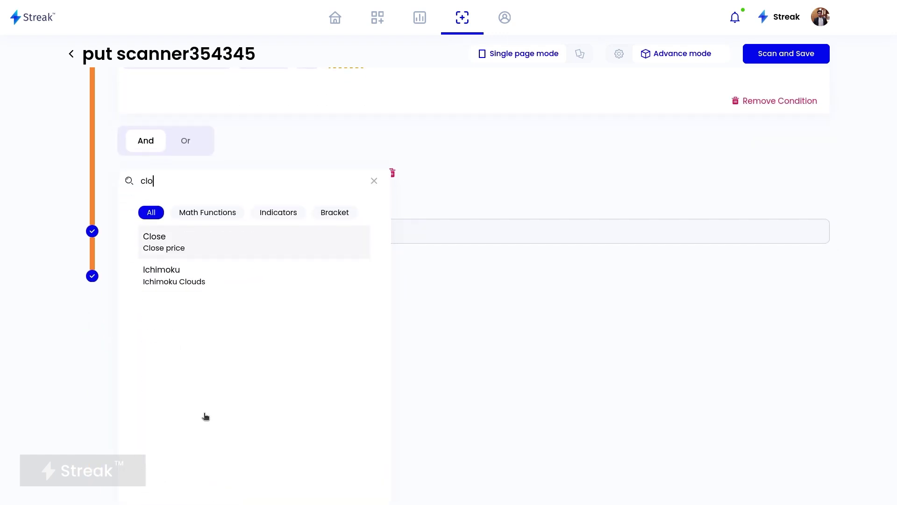
{"action": "key", "text": "Return"}
{"action": "left_click", "coordinate": [544, 257]}
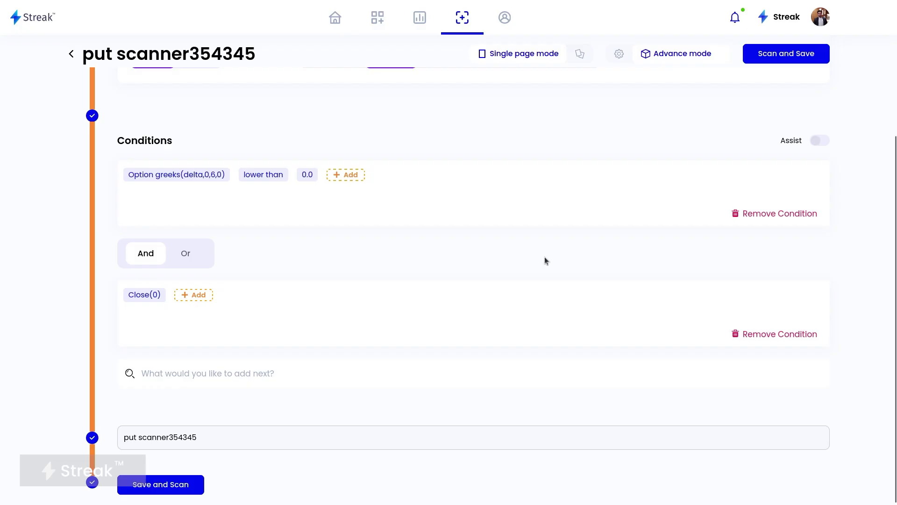
{"action": "left_click", "coordinate": [195, 295]}
{"action": "type", "text": "high"}
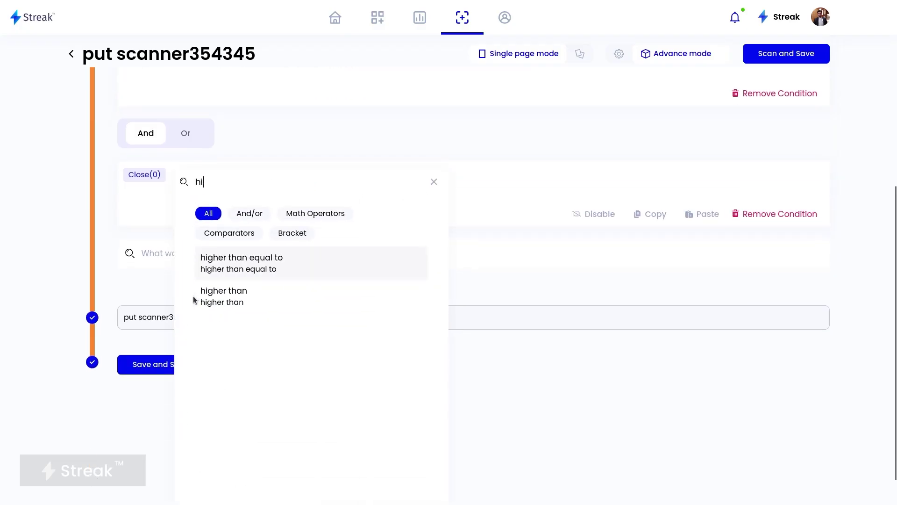
{"action": "left_click", "coordinate": [225, 299]}
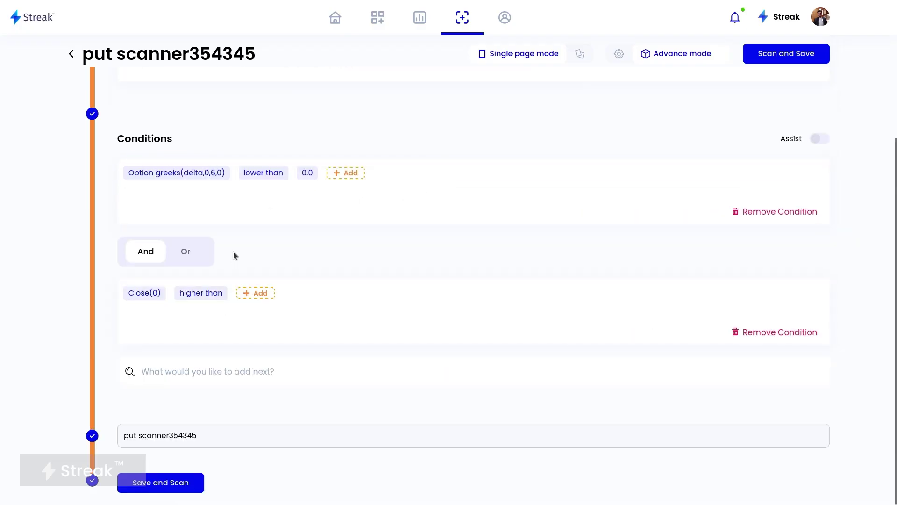
Complete the Close condition with a Period max function of High at offset -1
{"action": "left_click", "coordinate": [257, 294]}
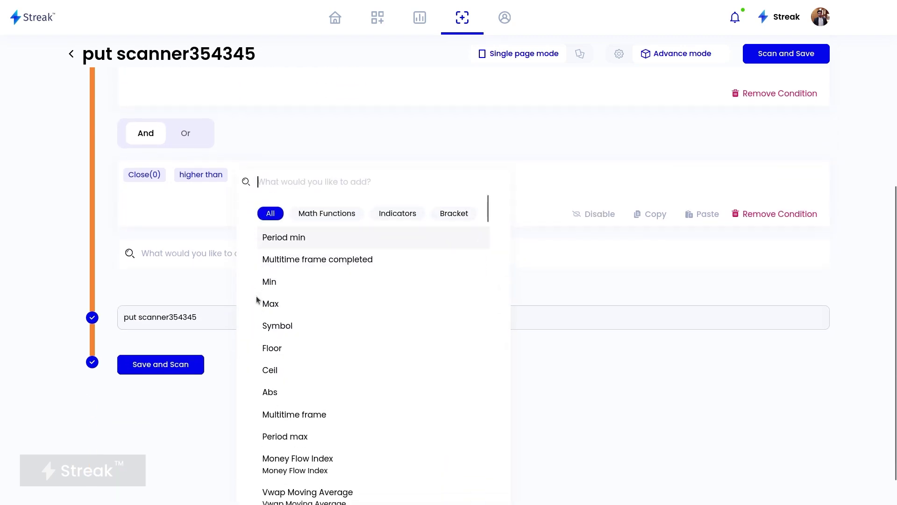
{"action": "type", "text": "perio"}
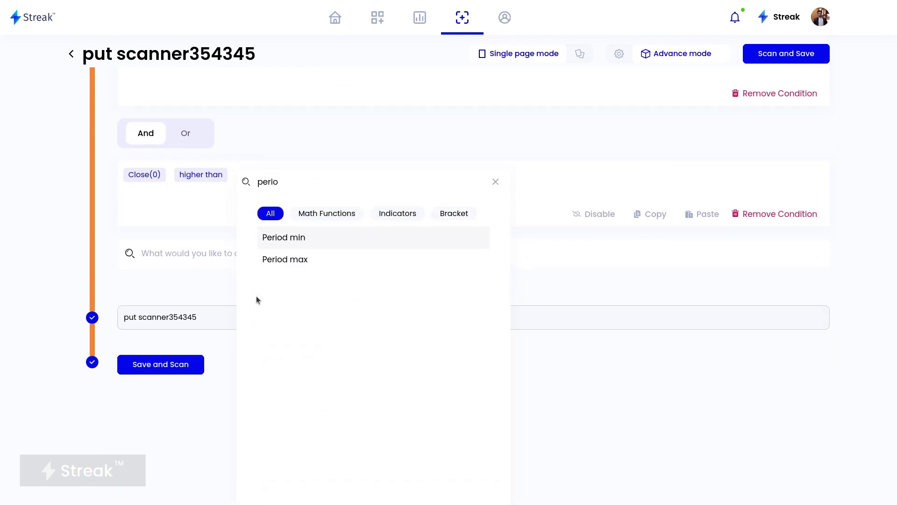
{"action": "left_click", "coordinate": [300, 267]}
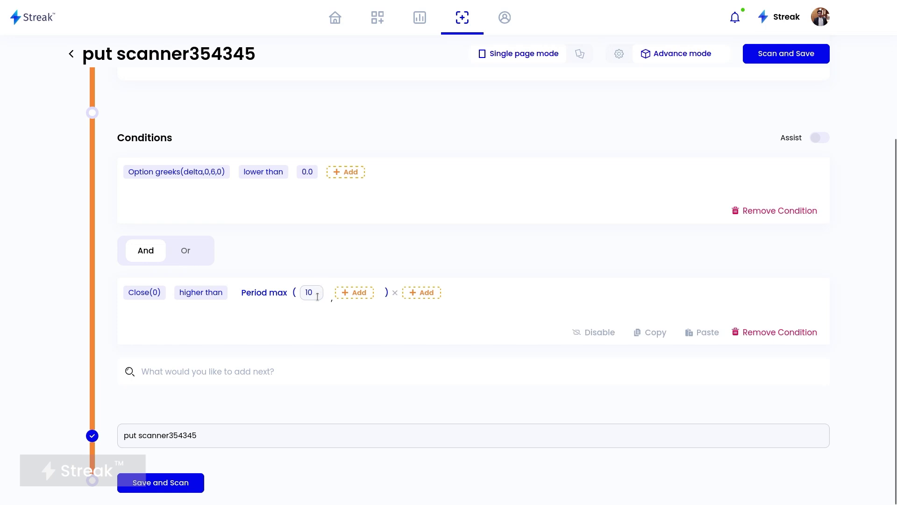
{"action": "left_click", "coordinate": [360, 294]}
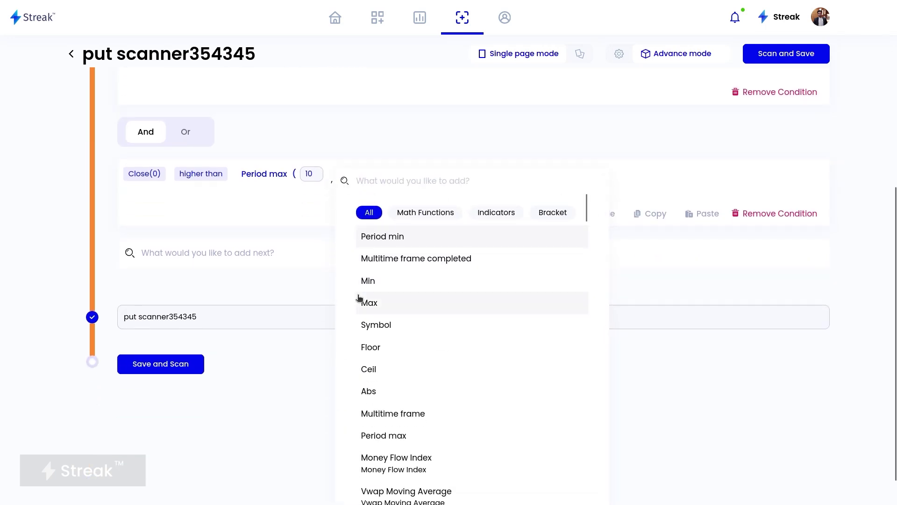
{"action": "type", "text": "high"}
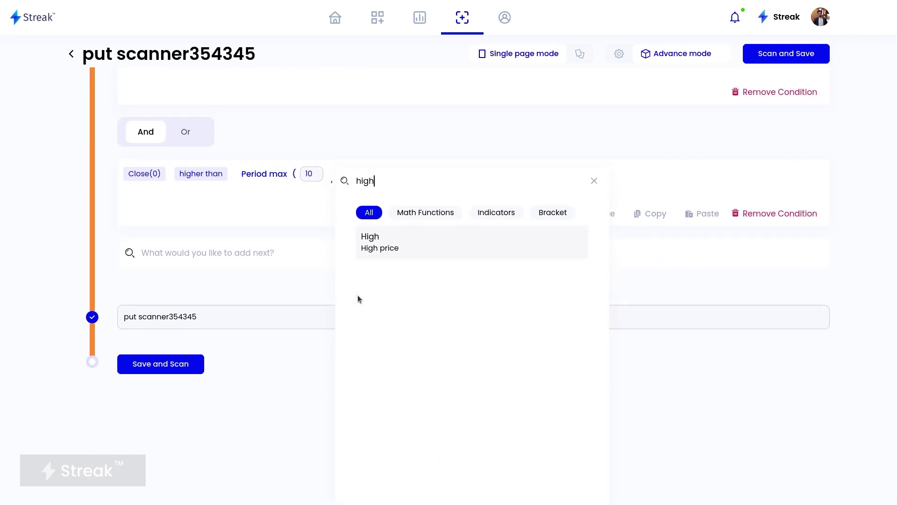
{"action": "key", "text": "Return"}
{"action": "left_click", "coordinate": [398, 257]}
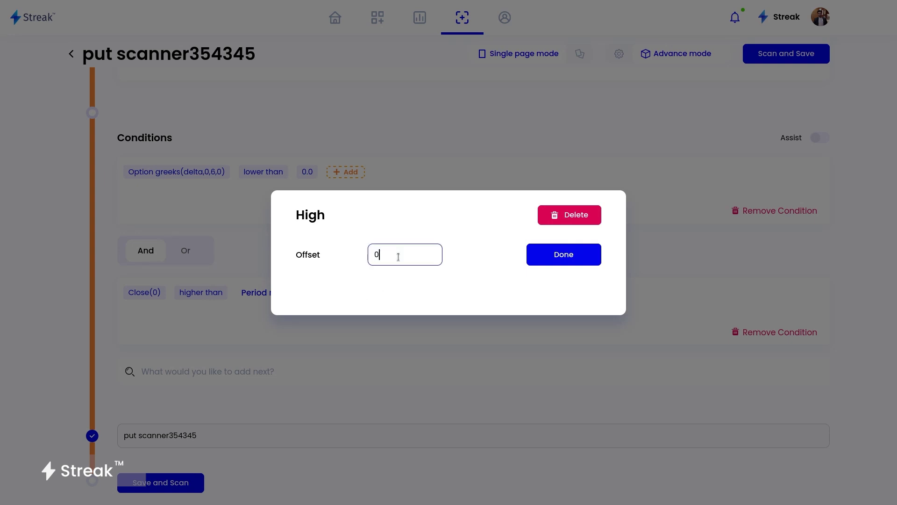
{"action": "left_click", "coordinate": [556, 260]}
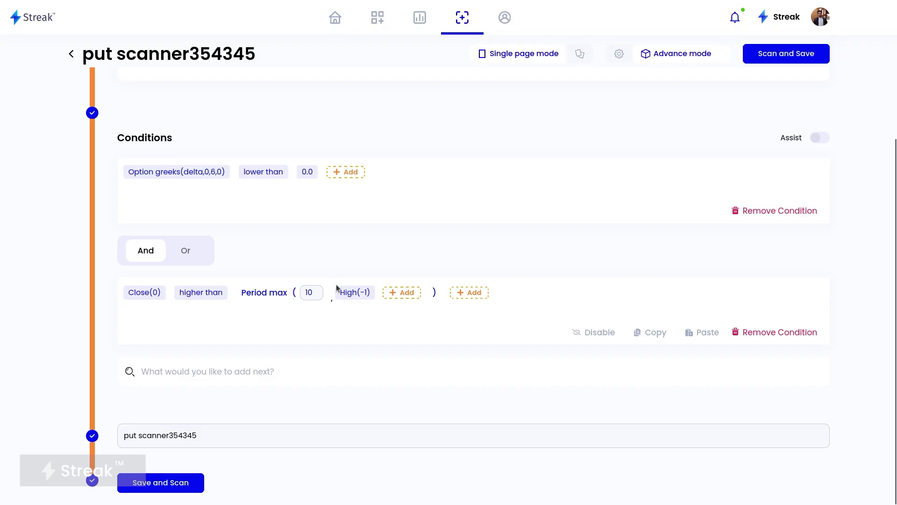
Set the Period max period to 5, then save and run the scanner
{"action": "left_click", "coordinate": [321, 292]}
{"action": "key", "text": "BackSpace"}
{"action": "key", "text": "BackSpace"}
{"action": "type", "text": "5"}
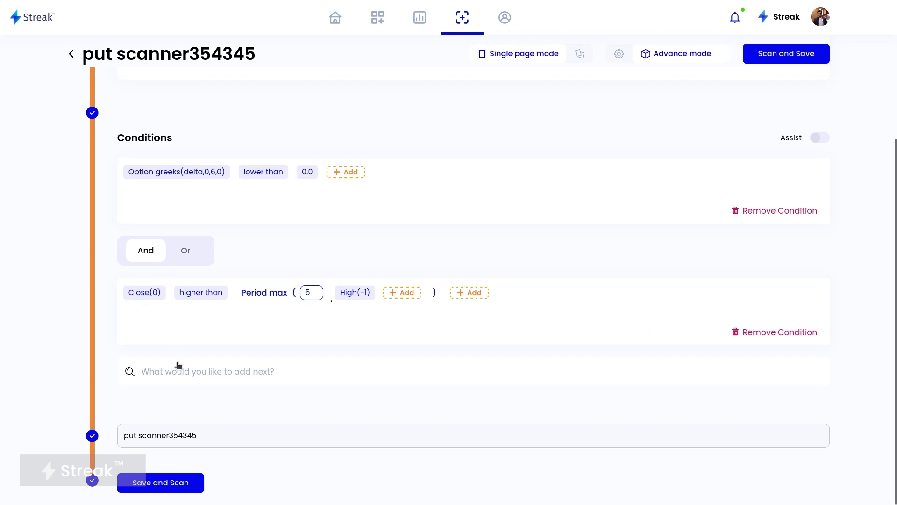
{"action": "scroll", "coordinate": [177, 365], "scroll_direction": "up", "scroll_amount": 4}
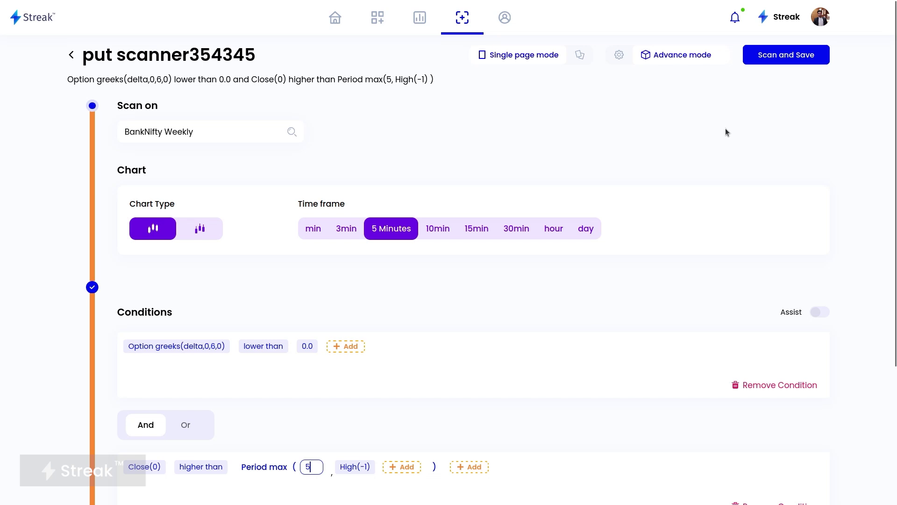
{"action": "left_click", "coordinate": [775, 62]}
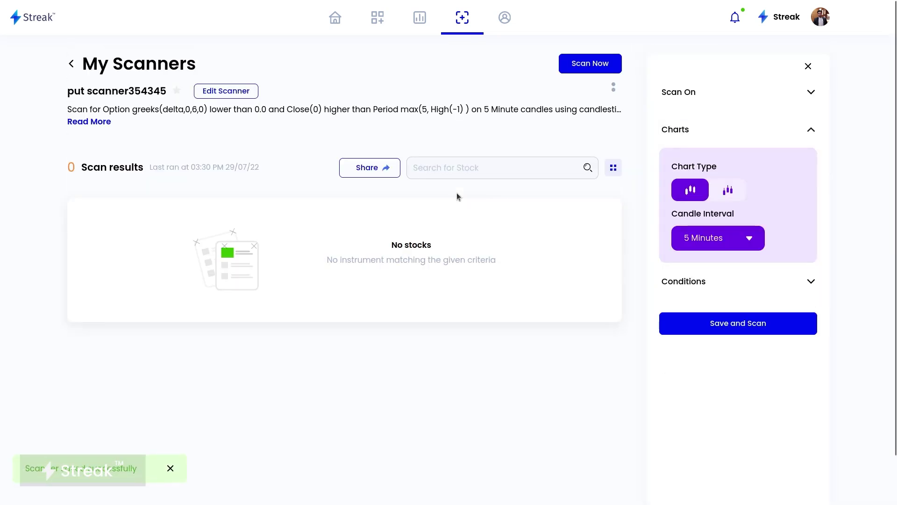
Change the scan basket to Nifty Option Current and rerun the scan
{"action": "left_click", "coordinate": [683, 92]}
{"action": "left_click", "coordinate": [710, 133]}
{"action": "scroll", "coordinate": [726, 385], "scroll_direction": "down", "scroll_amount": 5}
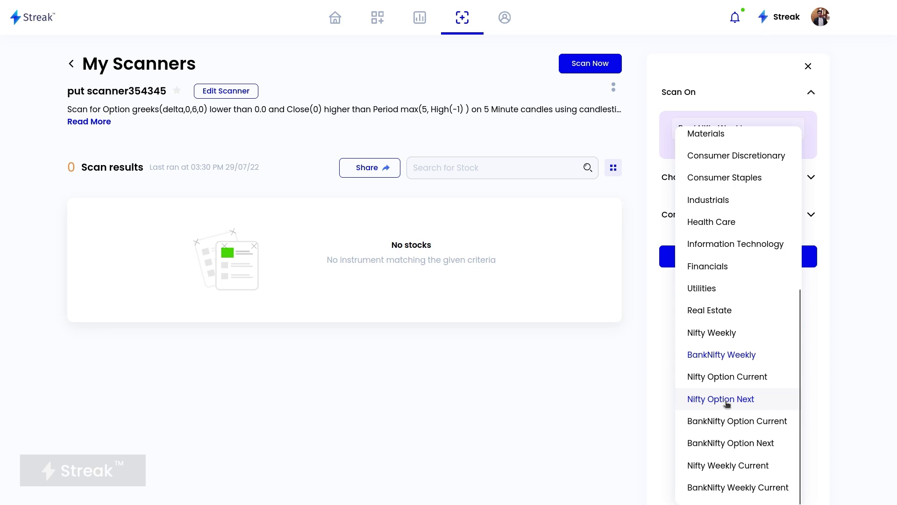
{"action": "left_click", "coordinate": [732, 377]}
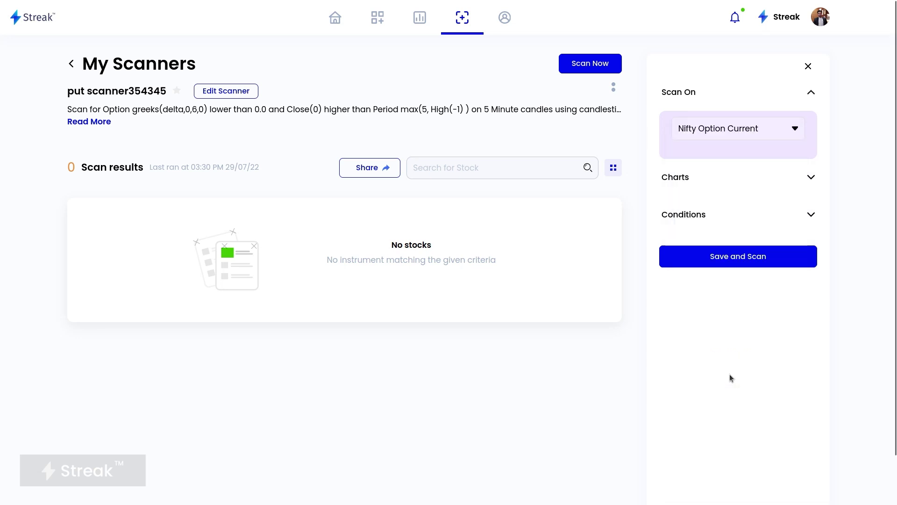
{"action": "left_click", "coordinate": [732, 256]}
Change the scan basket to Nifty Option Next and rerun the scan
{"action": "left_click", "coordinate": [717, 133]}
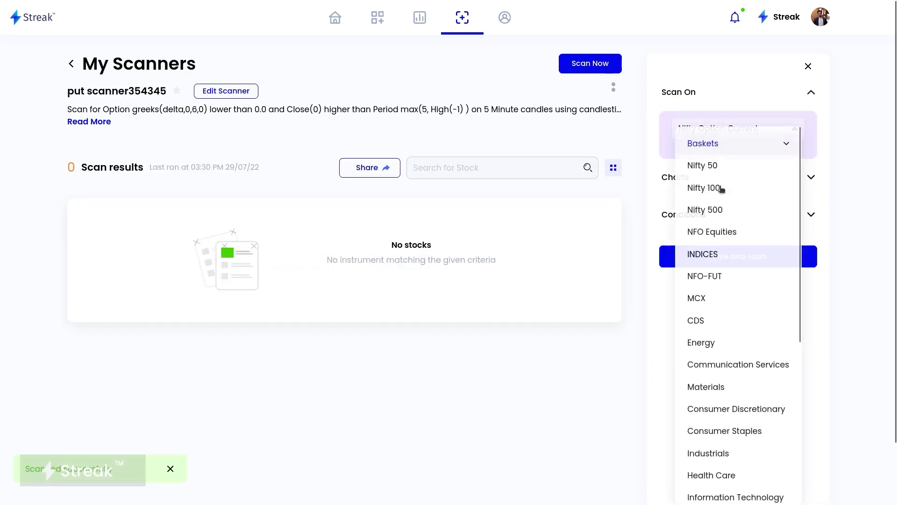
{"action": "scroll", "coordinate": [731, 257], "scroll_direction": "down", "scroll_amount": 5}
{"action": "left_click", "coordinate": [743, 398]}
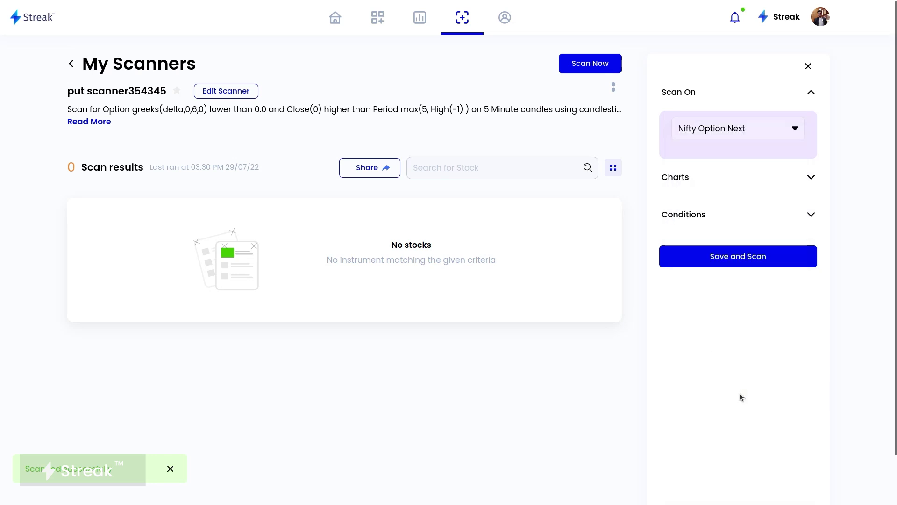
{"action": "left_click", "coordinate": [715, 257]}
Edit the scanner to disable the Close higher than Period max condition, then save and rescan
{"action": "left_click", "coordinate": [219, 96]}
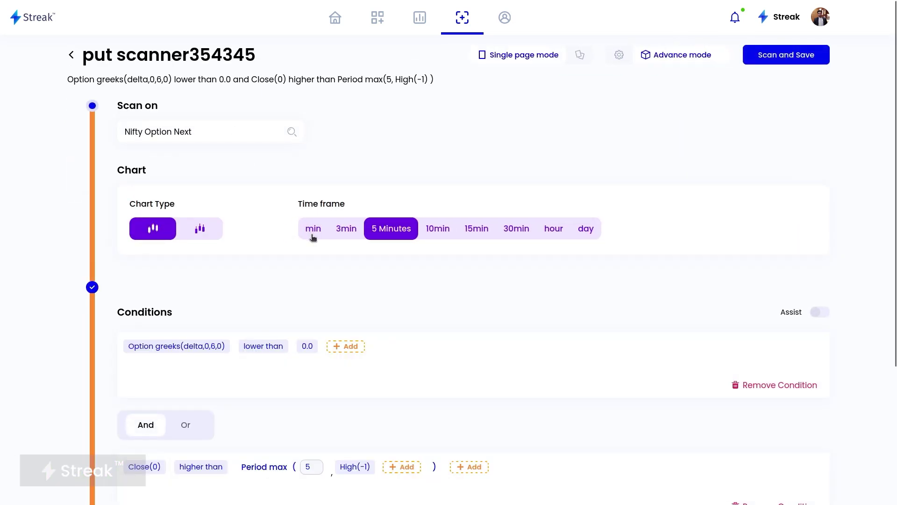
{"action": "scroll", "coordinate": [312, 238], "scroll_direction": "down", "scroll_amount": 2}
{"action": "left_click", "coordinate": [600, 425]}
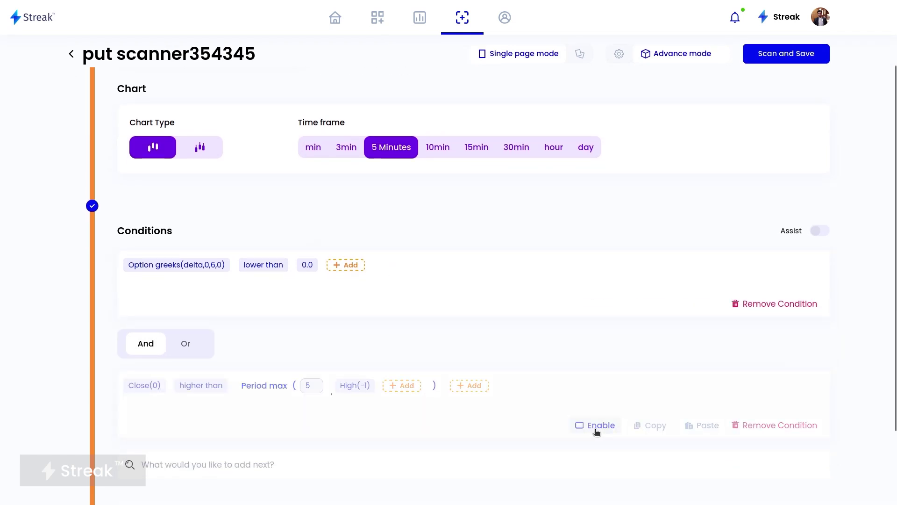
{"action": "left_click", "coordinate": [760, 61]}
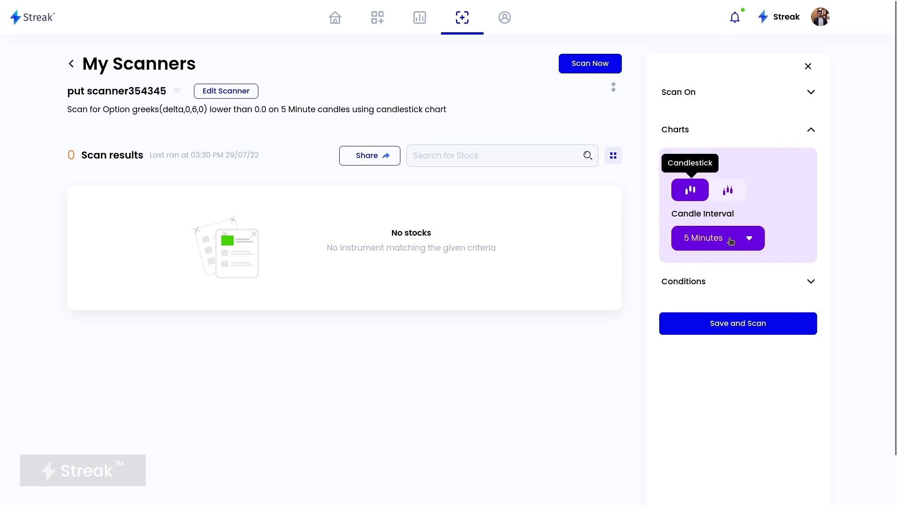
Rerun the current scan, then change the scan basket to BankNifty Weekly, save, scan and review the results
{"action": "left_click", "coordinate": [714, 323]}
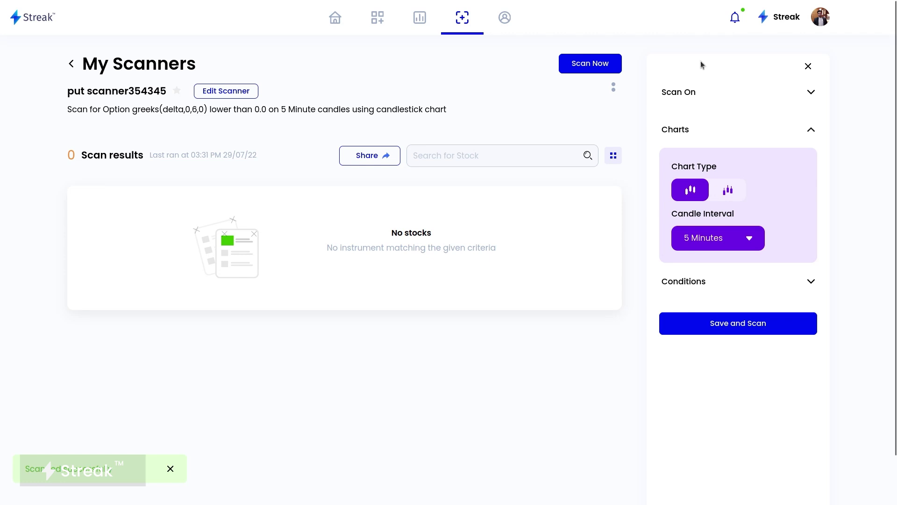
{"action": "left_click", "coordinate": [699, 107]}
{"action": "left_click", "coordinate": [708, 128]}
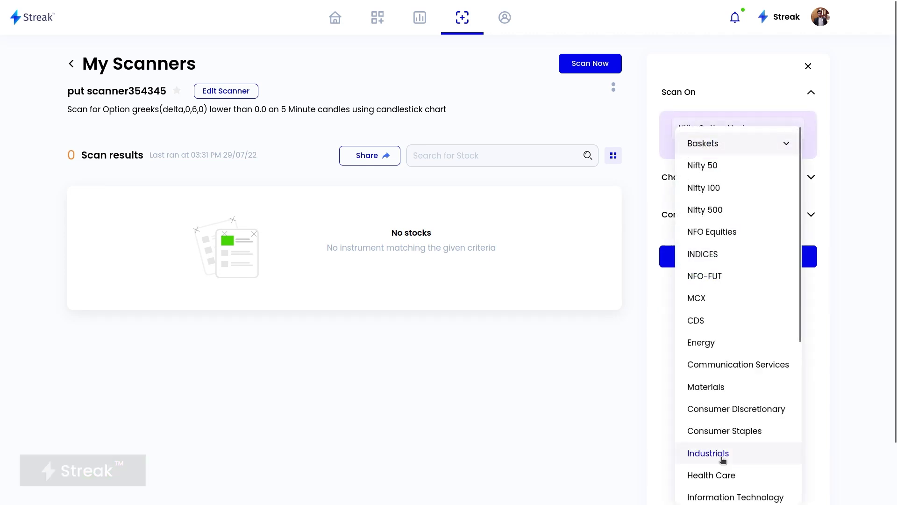
{"action": "scroll", "coordinate": [695, 455], "scroll_direction": "down", "scroll_amount": 5}
{"action": "left_click", "coordinate": [718, 359]}
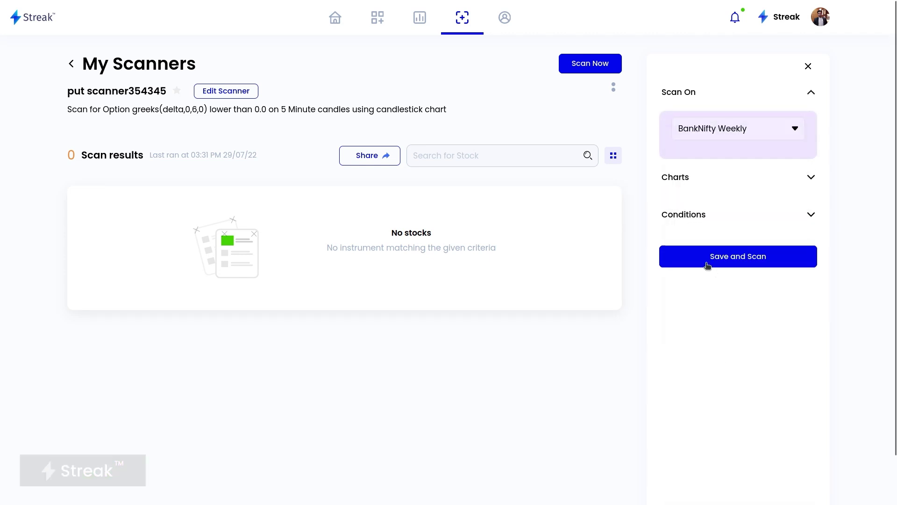
{"action": "left_click", "coordinate": [707, 265]}
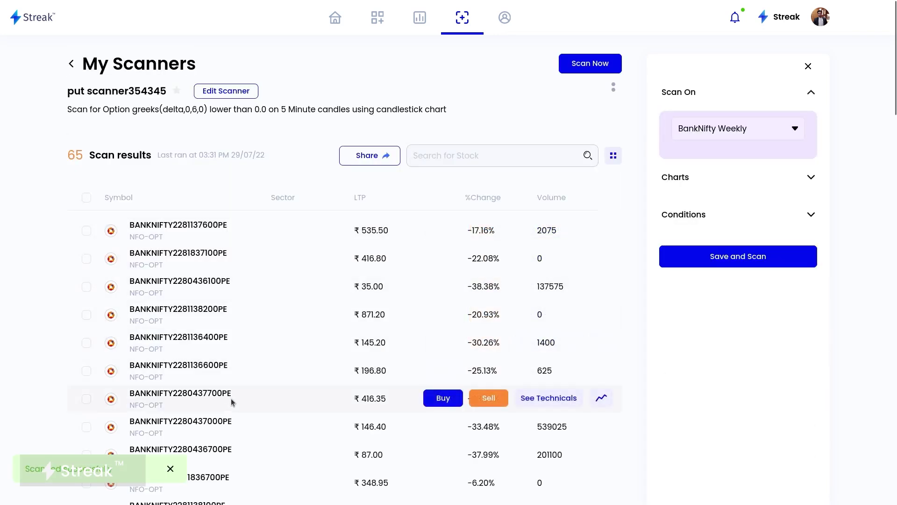
{"action": "scroll", "coordinate": [231, 402], "scroll_direction": "down", "scroll_amount": 15}
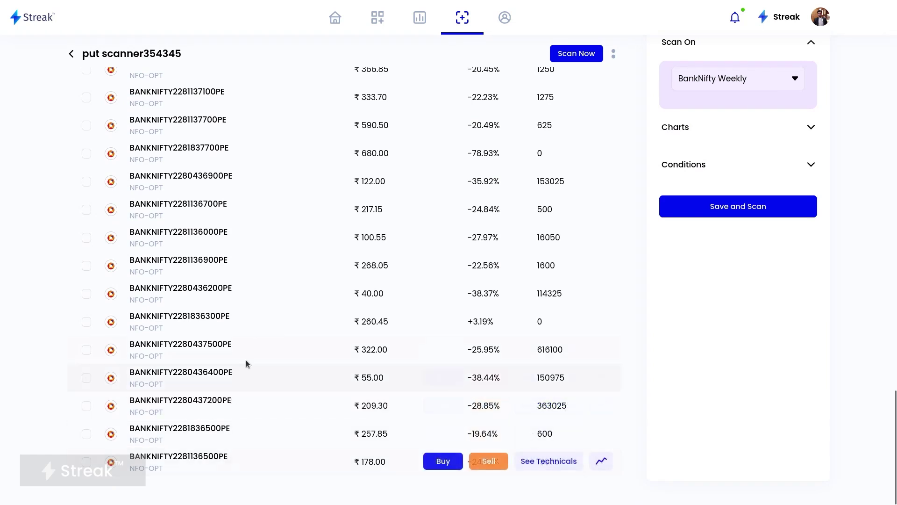
{"action": "scroll", "coordinate": [262, 289], "scroll_direction": "up", "scroll_amount": 15}
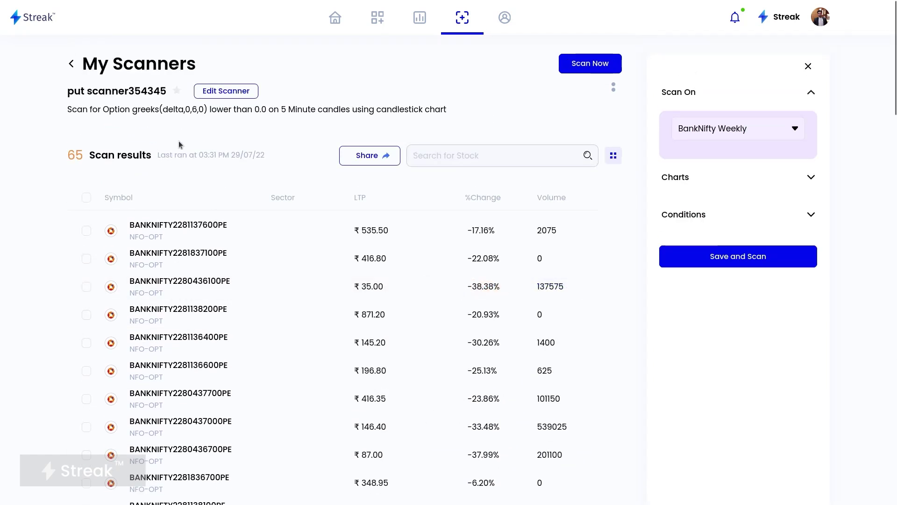
Edit the scanner to set the option delta comparator to higher than, then save, rescan and review the results
{"action": "left_click", "coordinate": [240, 90]}
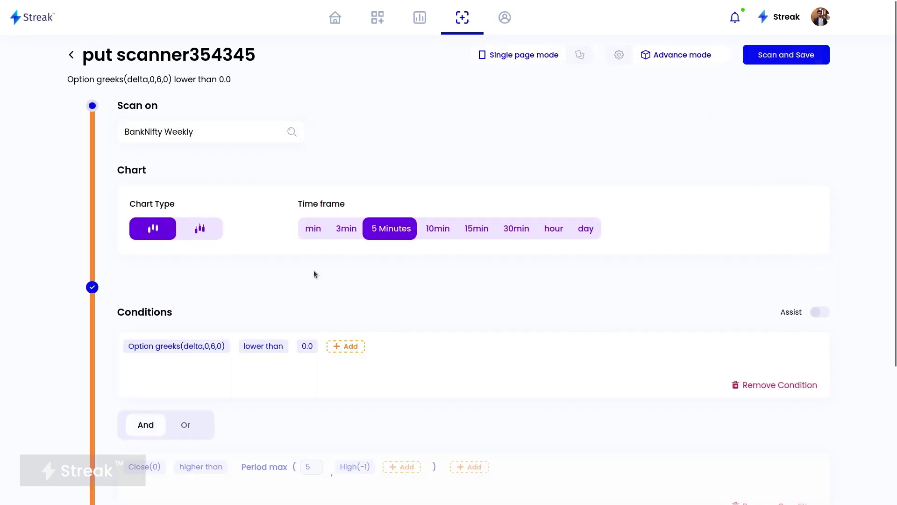
{"action": "left_click", "coordinate": [274, 345]}
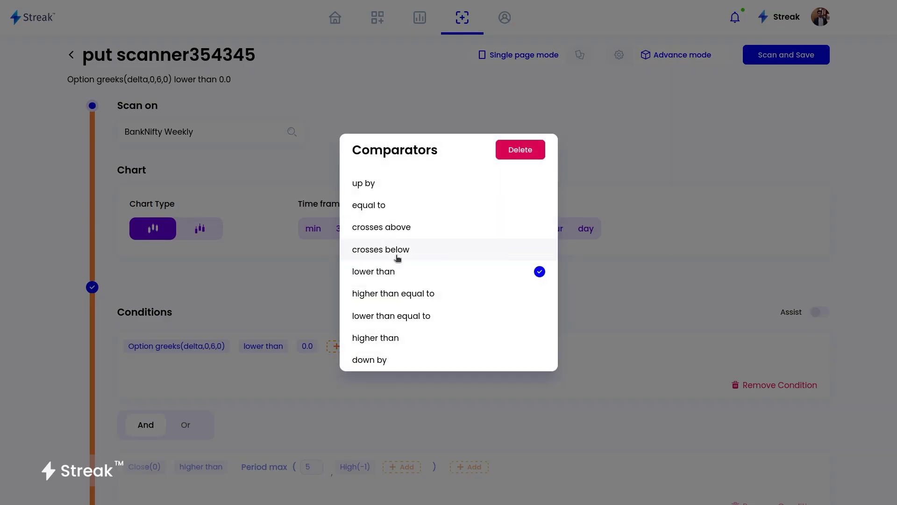
{"action": "left_click", "coordinate": [404, 337]}
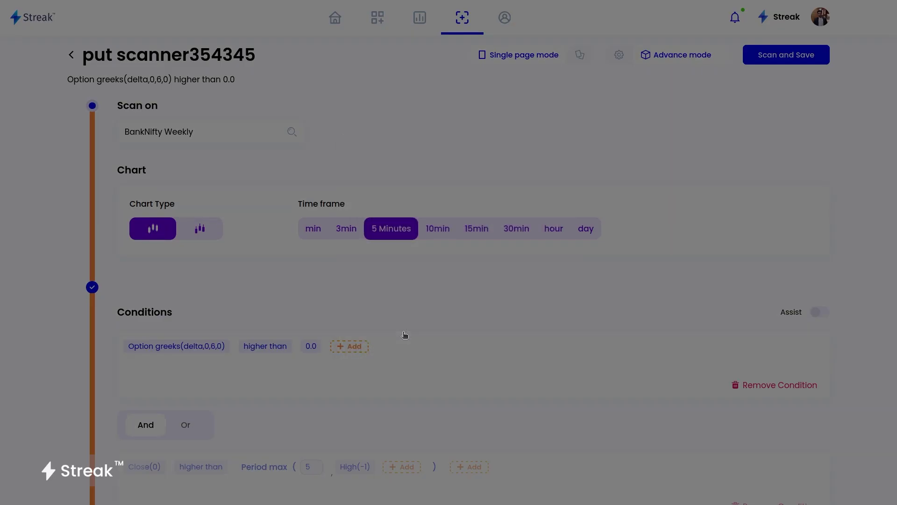
{"action": "left_click", "coordinate": [808, 54]}
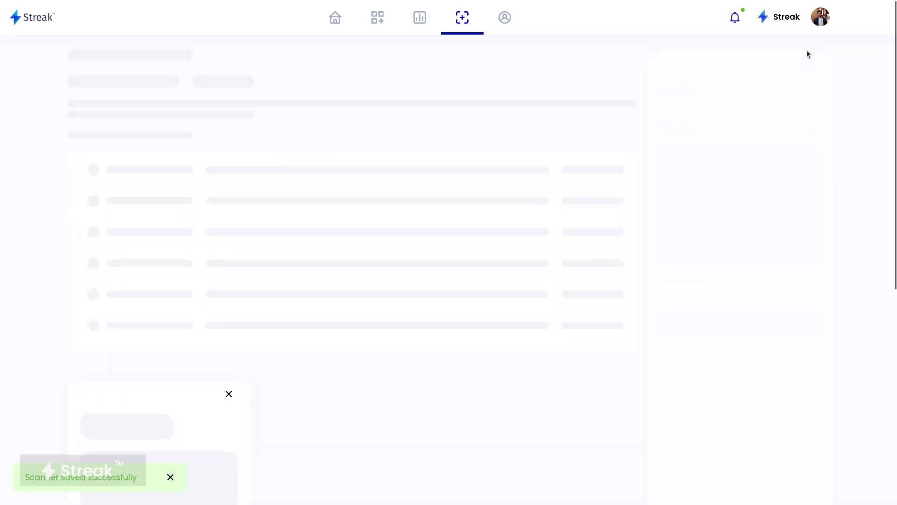
{"action": "scroll", "coordinate": [210, 449], "scroll_direction": "down", "scroll_amount": 10}
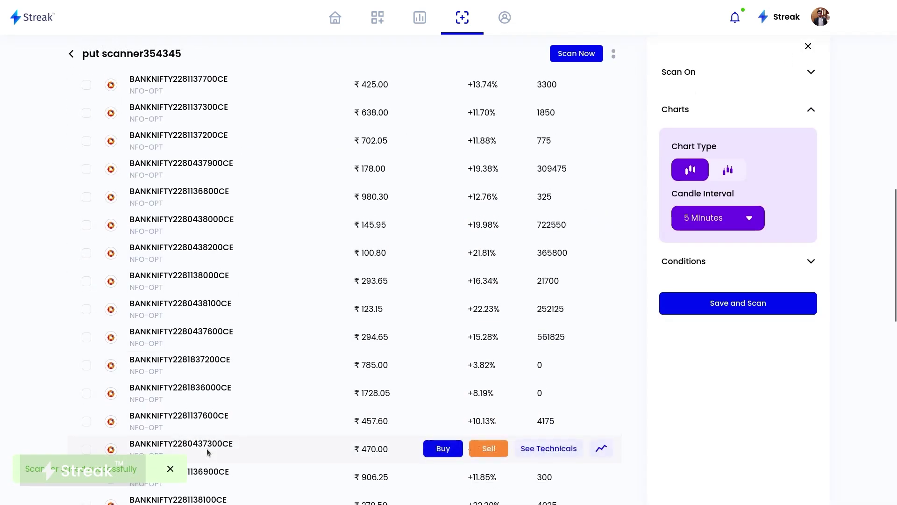
{"action": "scroll", "coordinate": [201, 421], "scroll_direction": "up", "scroll_amount": 10}
Reopen the scanner for editing and remove the disabled Close higher than Period max condition
{"action": "left_click", "coordinate": [229, 92]}
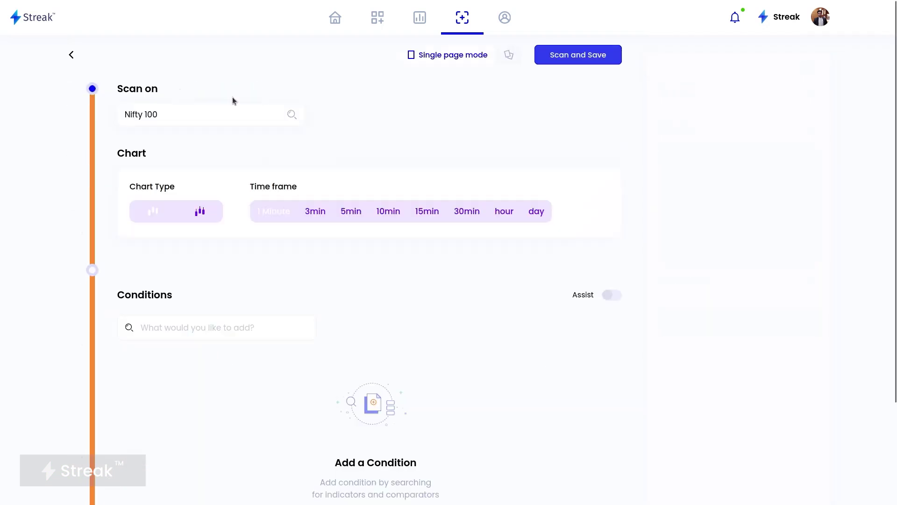
{"action": "scroll", "coordinate": [308, 451], "scroll_direction": "down", "scroll_amount": 2}
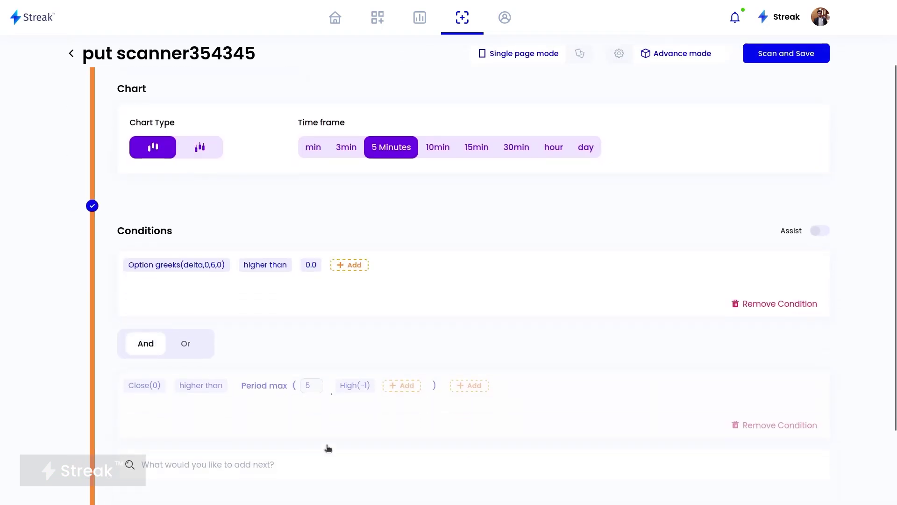
{"action": "mouse_move", "coordinate": [461, 402]}
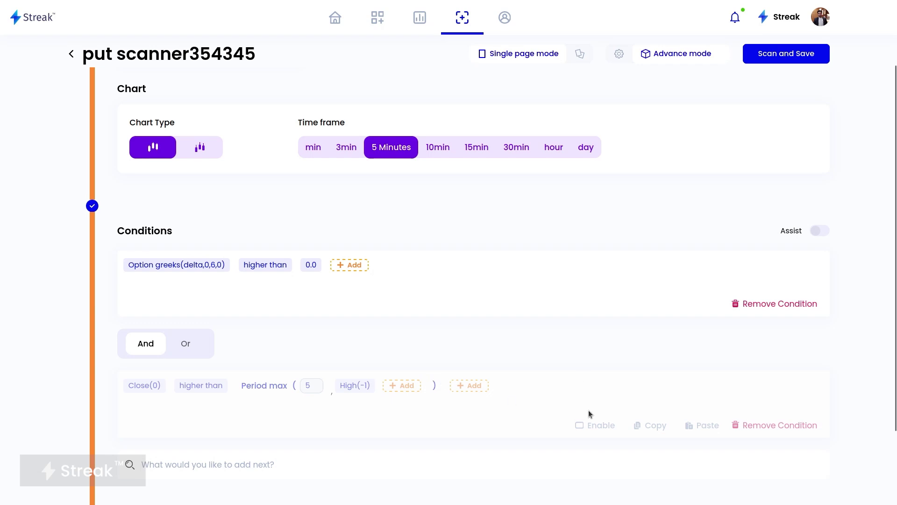
{"action": "left_click", "coordinate": [751, 425]}
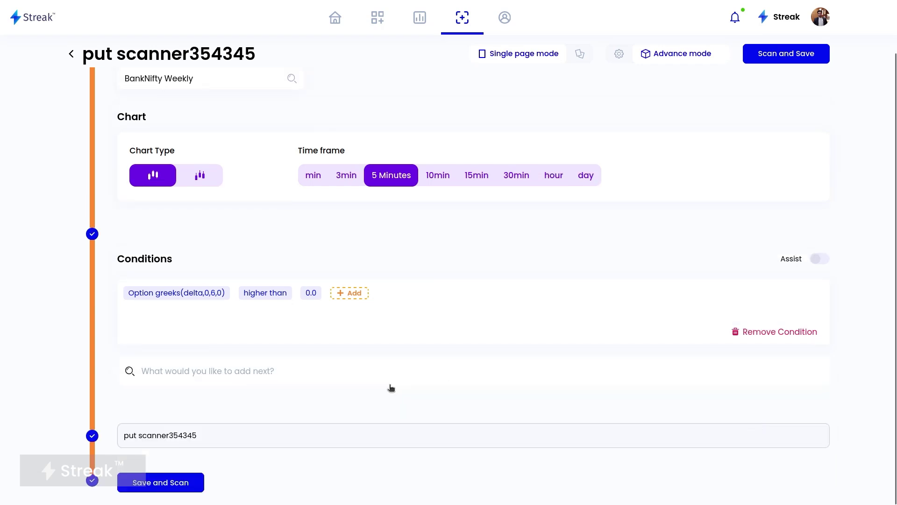
Start a second And condition with Close at offset 0 followed by the higher than comparator
{"action": "left_click", "coordinate": [191, 373]}
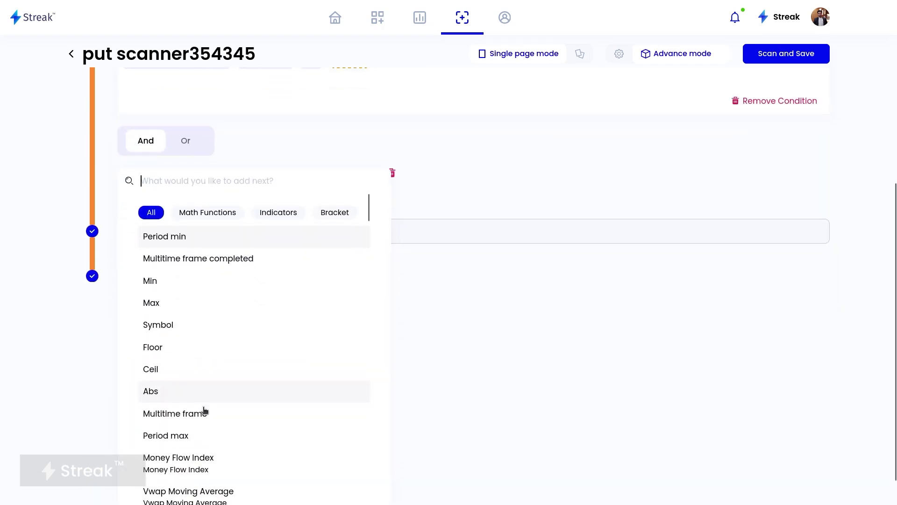
{"action": "type", "text": "clo"}
{"action": "key", "text": "Return"}
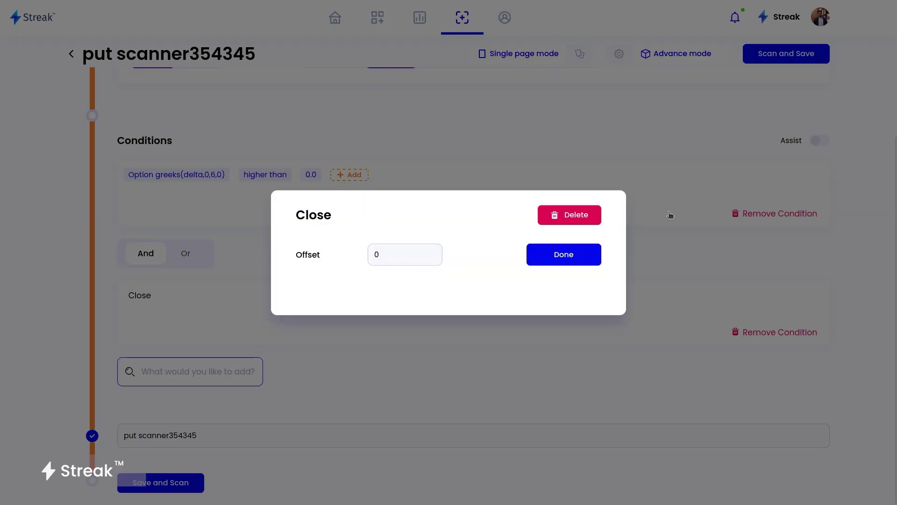
{"action": "left_click", "coordinate": [589, 250]}
{"action": "left_click", "coordinate": [202, 293]}
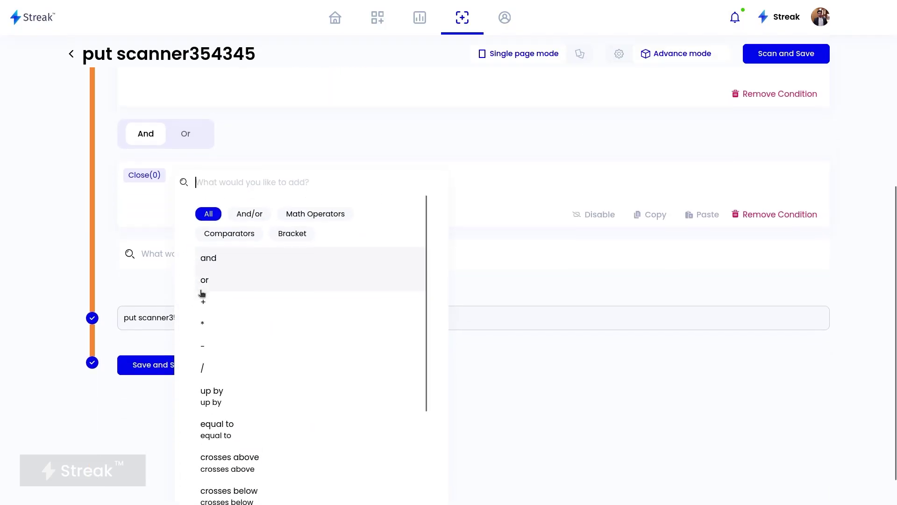
{"action": "type", "text": "high"}
{"action": "left_click", "coordinate": [201, 293]}
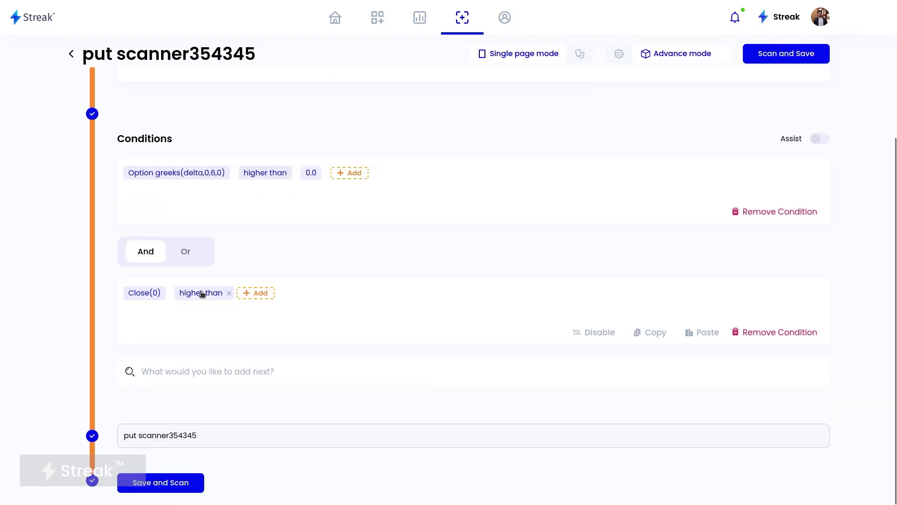
Complete the second condition with Close at offset -1, then save and run the scanner
{"action": "left_click", "coordinate": [250, 294]}
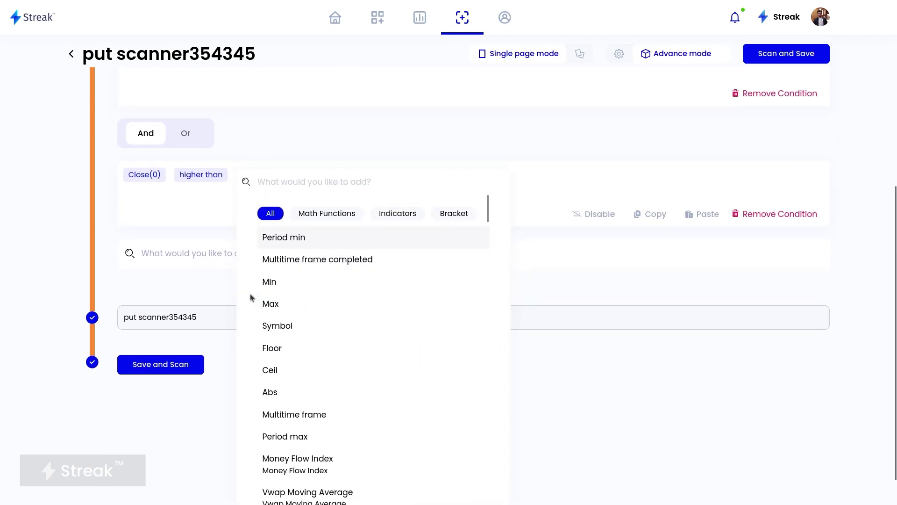
{"action": "type", "text": "cl"}
{"action": "key", "text": "Return"}
{"action": "left_click", "coordinate": [421, 254]}
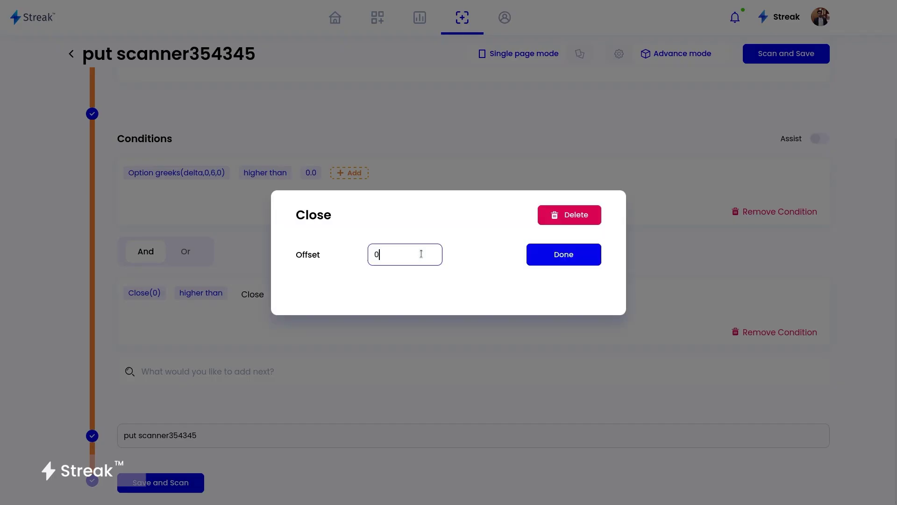
{"action": "type", "text": "-1"}
{"action": "left_click", "coordinate": [579, 259]}
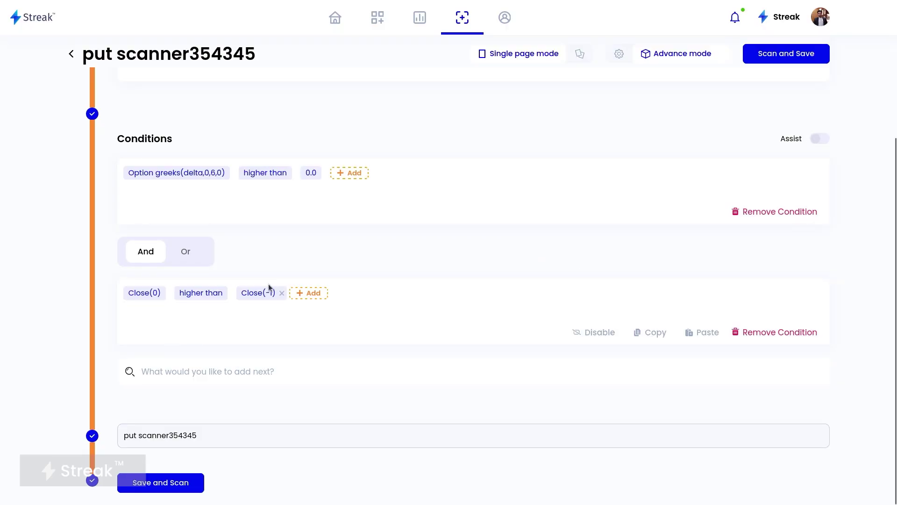
{"action": "scroll", "coordinate": [256, 287], "scroll_direction": "up", "scroll_amount": 4}
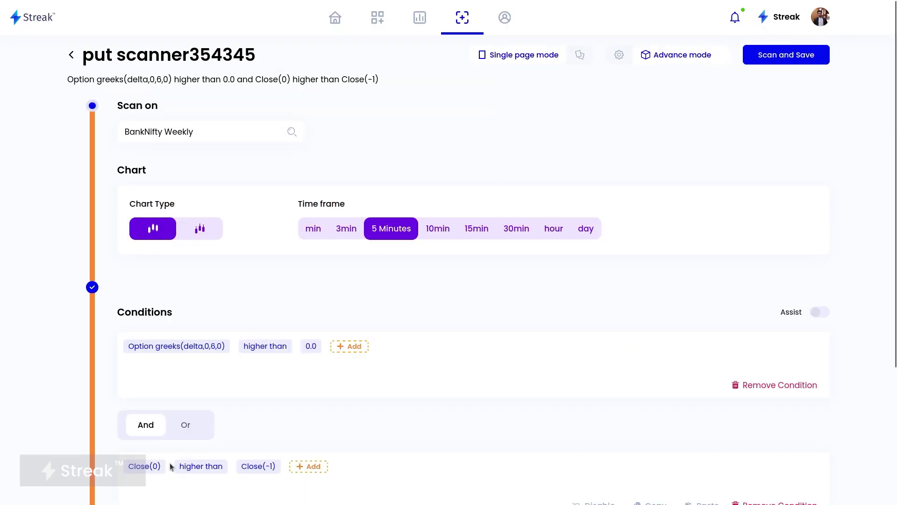
{"action": "left_click", "coordinate": [773, 59]}
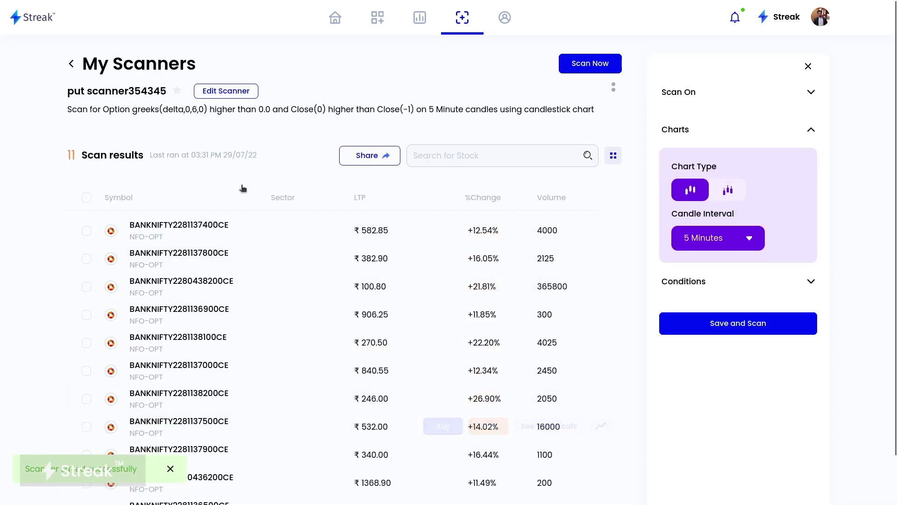
Edit the scanner to set the option delta comparator to lower than, then save, rescan and review the results
{"action": "left_click", "coordinate": [226, 90]}
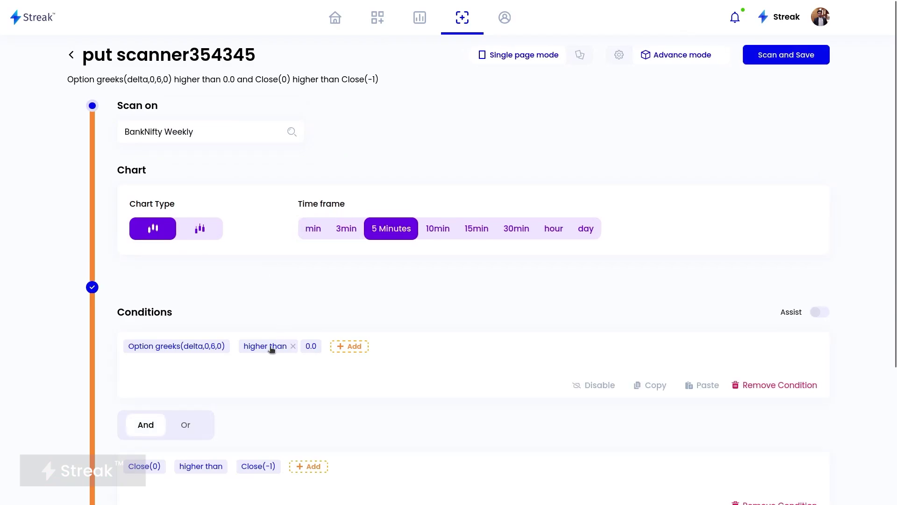
{"action": "left_click", "coordinate": [271, 346]}
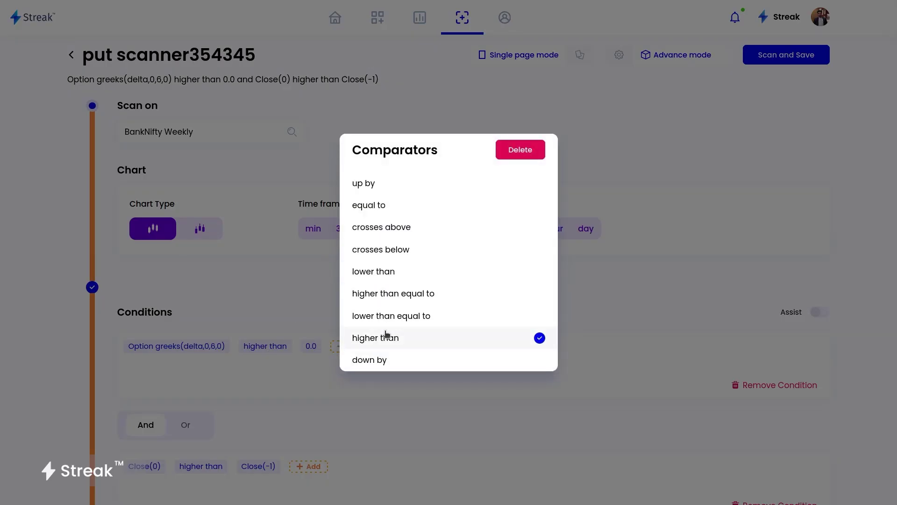
{"action": "left_click", "coordinate": [387, 278]}
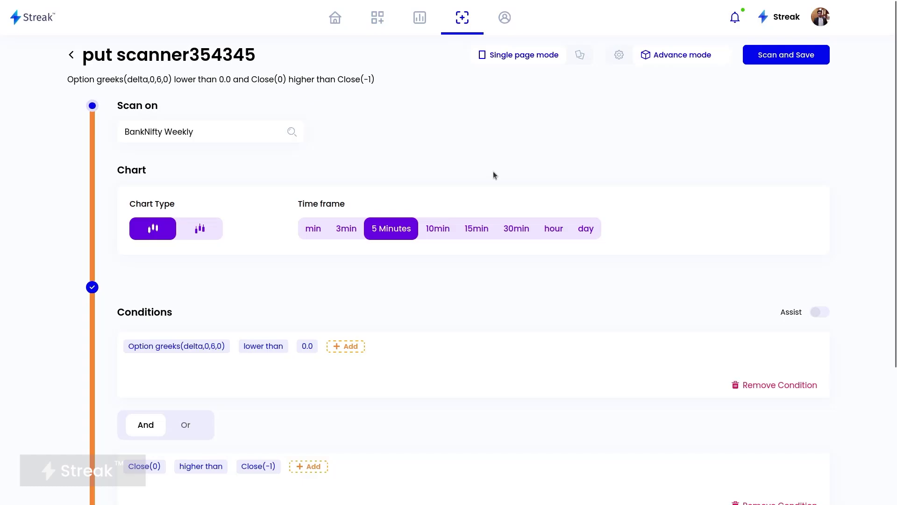
{"action": "left_click", "coordinate": [769, 53]}
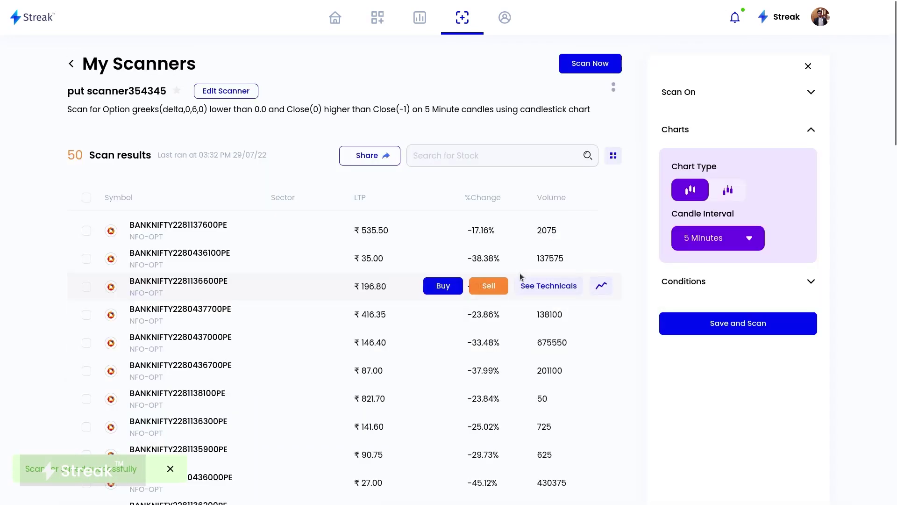
{"action": "scroll", "coordinate": [520, 276], "scroll_direction": "down", "scroll_amount": 10}
{"action": "scroll", "coordinate": [520, 276], "scroll_direction": "up", "scroll_amount": 10}
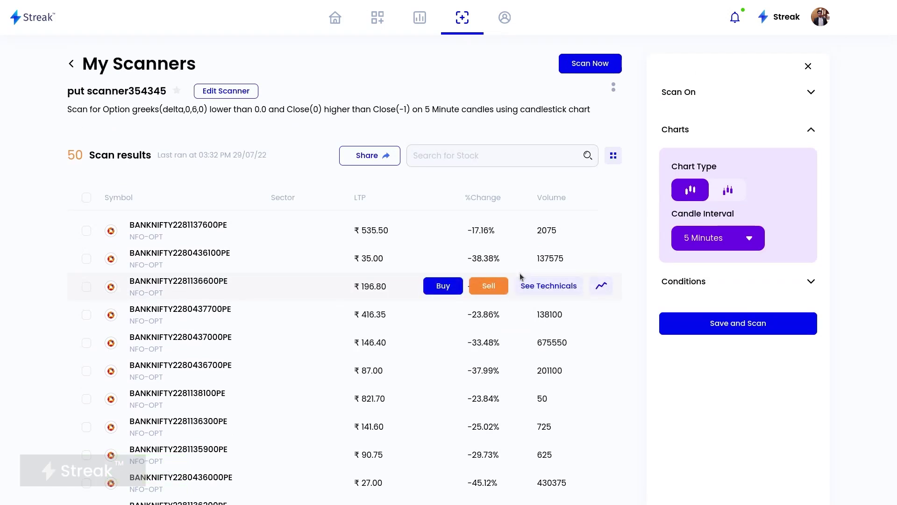
Switch to the presentation, advance to the Scanner Example 2 slide, and return to the Streak scanner
{"action": "key", "text": "alt+Tab"}
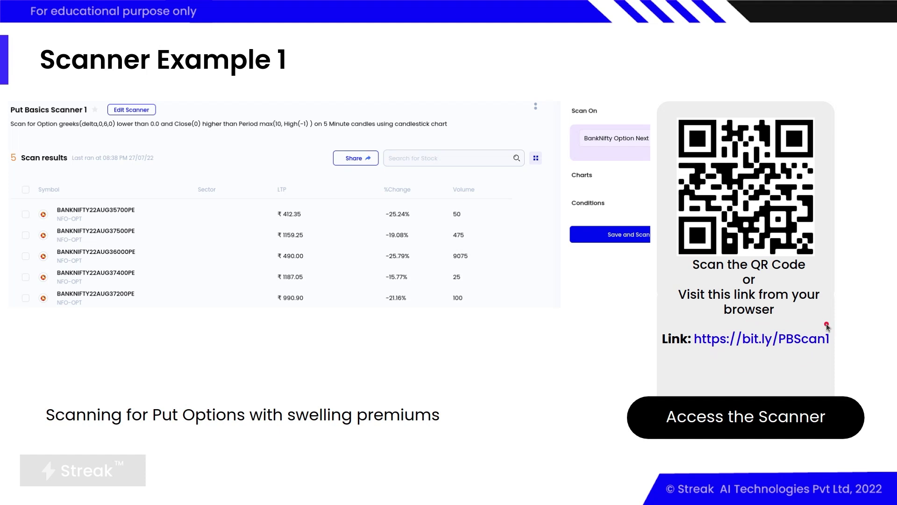
{"action": "key", "text": "Right"}
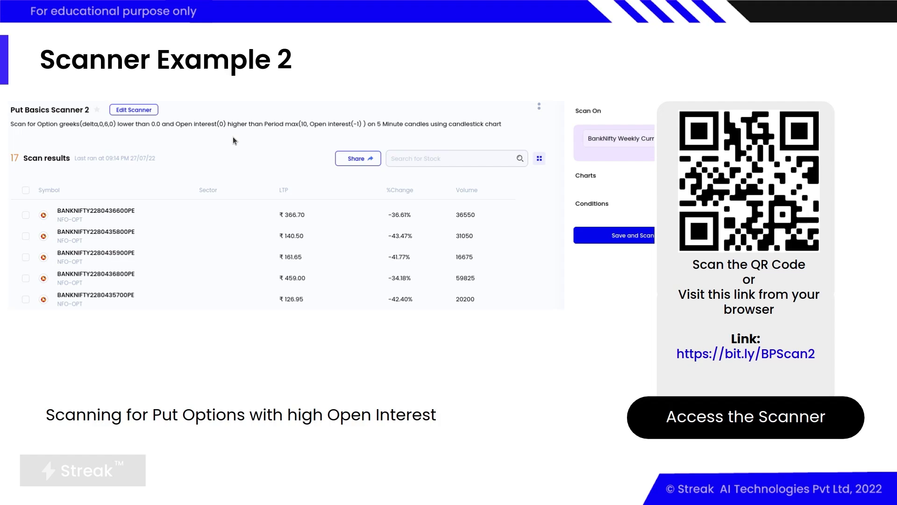
{"action": "key", "text": "alt+Tab"}
Open the scanner for editing and remove the Close(0) higher than Close(-1) condition
{"action": "left_click", "coordinate": [226, 91]}
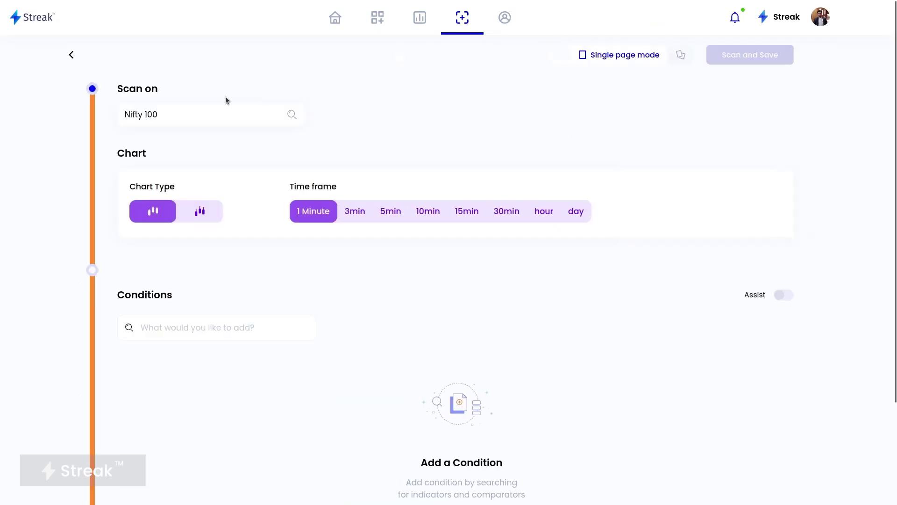
{"action": "scroll", "coordinate": [239, 243], "scroll_direction": "down", "scroll_amount": 3}
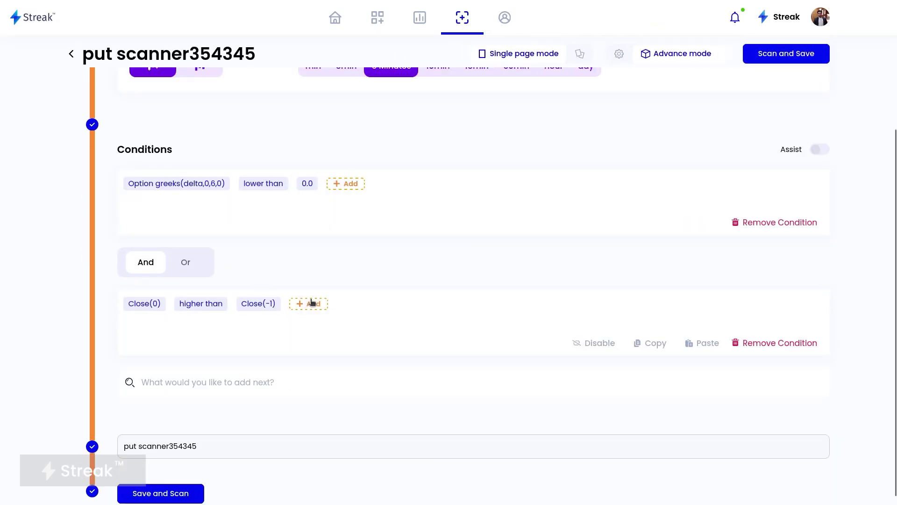
{"action": "left_click", "coordinate": [800, 347]}
Start a new second condition with Open interest at offset 0 and the higher than comparator
{"action": "left_click", "coordinate": [222, 402]}
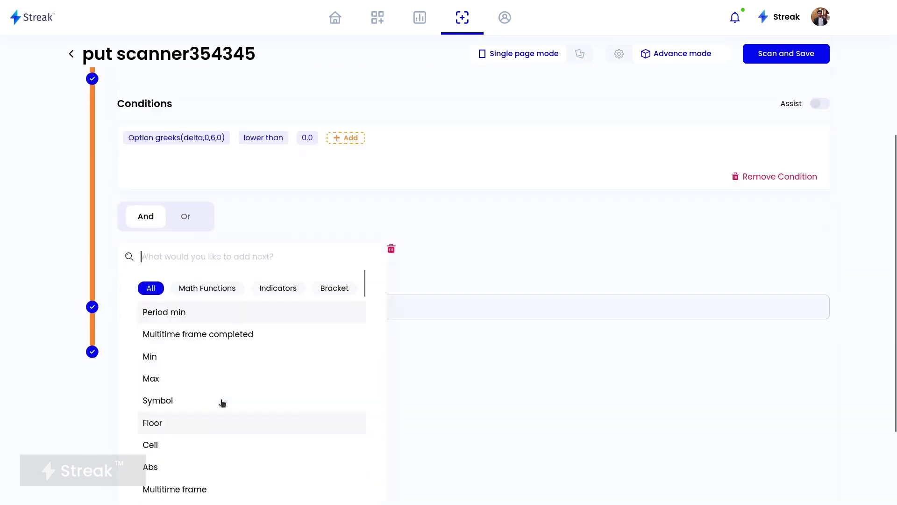
{"action": "type", "text": "open"}
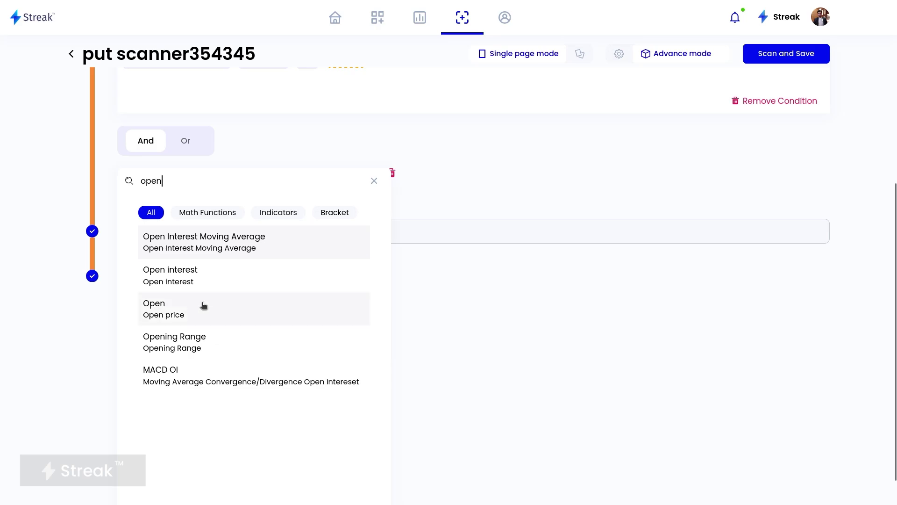
{"action": "left_click", "coordinate": [193, 283]}
{"action": "left_click", "coordinate": [545, 262]}
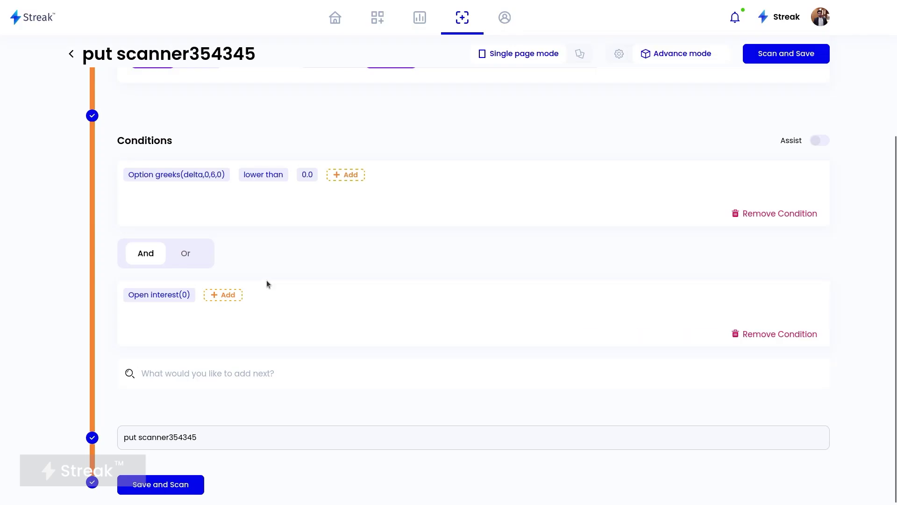
{"action": "left_click", "coordinate": [220, 296]}
{"action": "type", "text": "high"}
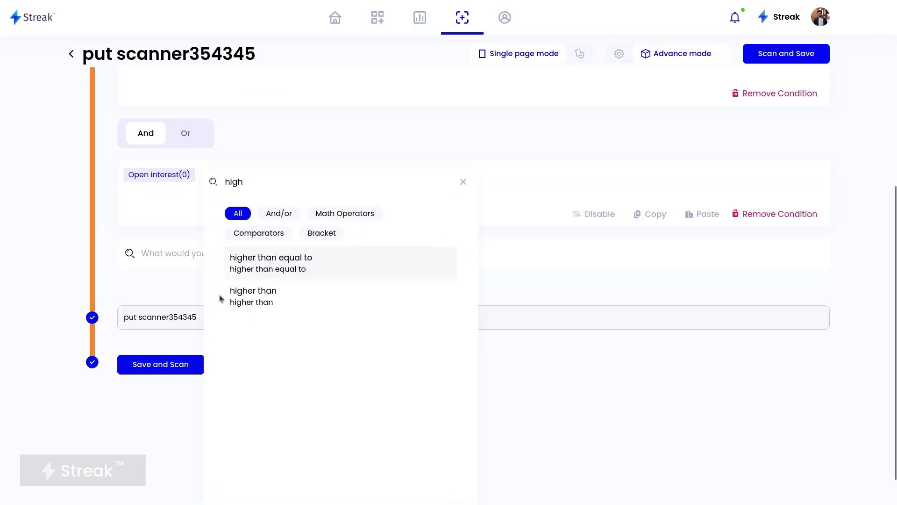
{"action": "left_click", "coordinate": [260, 292]}
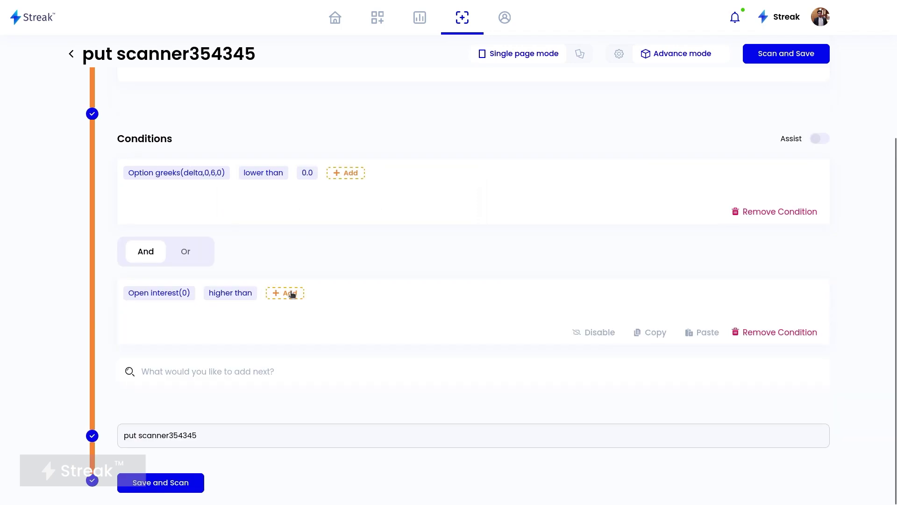
Complete the condition with Period max of 10 on Open interest at offset -1, then save and run the scanner
{"action": "left_click", "coordinate": [292, 294]}
{"action": "type", "text": "perio"}
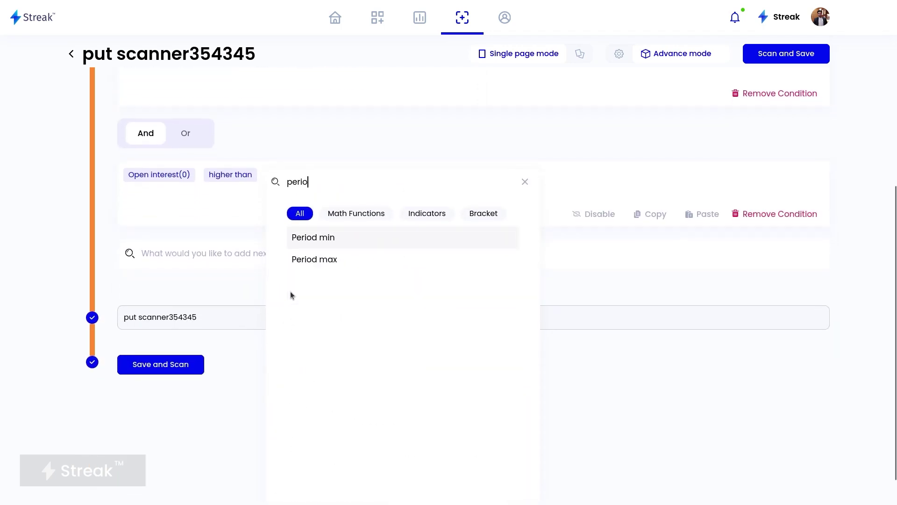
{"action": "left_click", "coordinate": [316, 265]}
{"action": "left_click", "coordinate": [388, 290]}
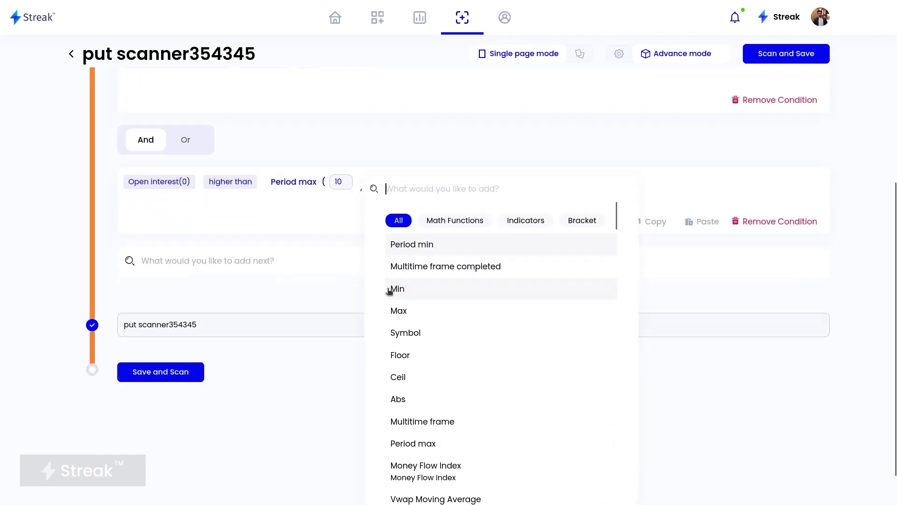
{"action": "type", "text": "open"}
{"action": "left_click", "coordinate": [417, 290]}
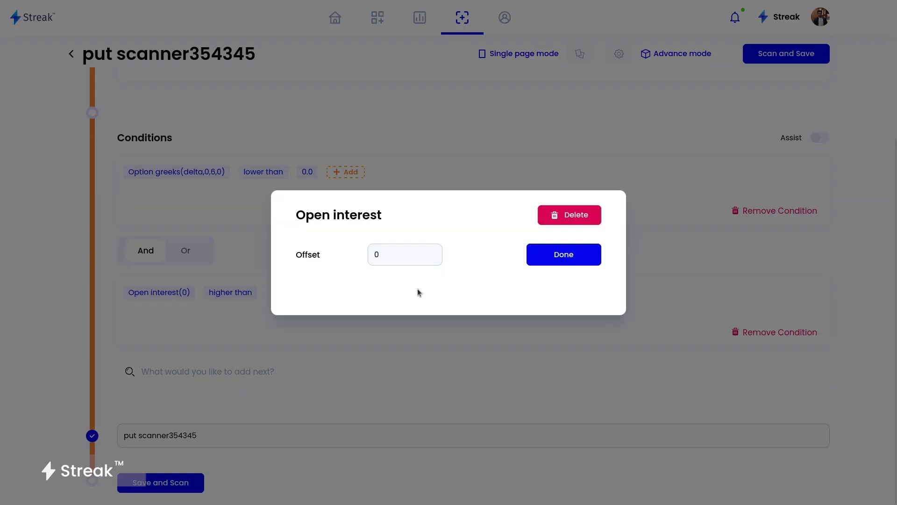
{"action": "left_click", "coordinate": [412, 260]}
{"action": "key", "text": "BackSpace"}
{"action": "type", "text": "-1"}
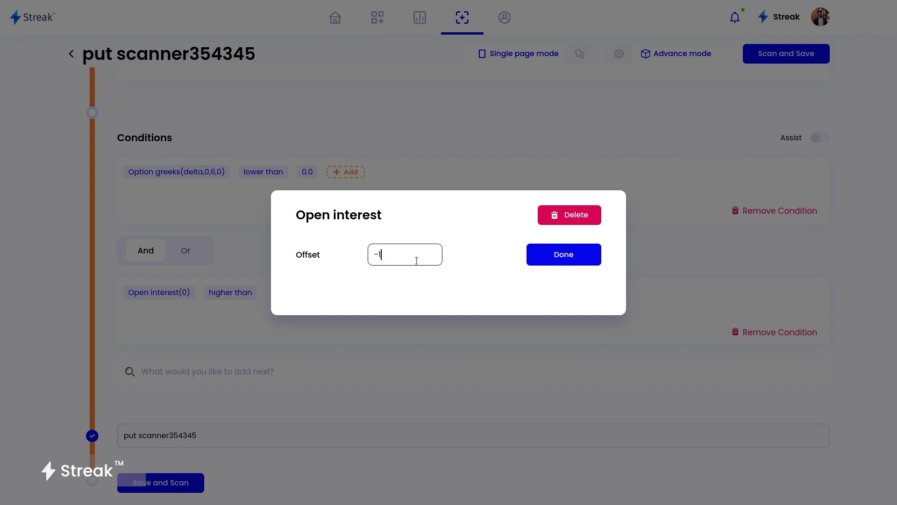
{"action": "left_click", "coordinate": [594, 264]}
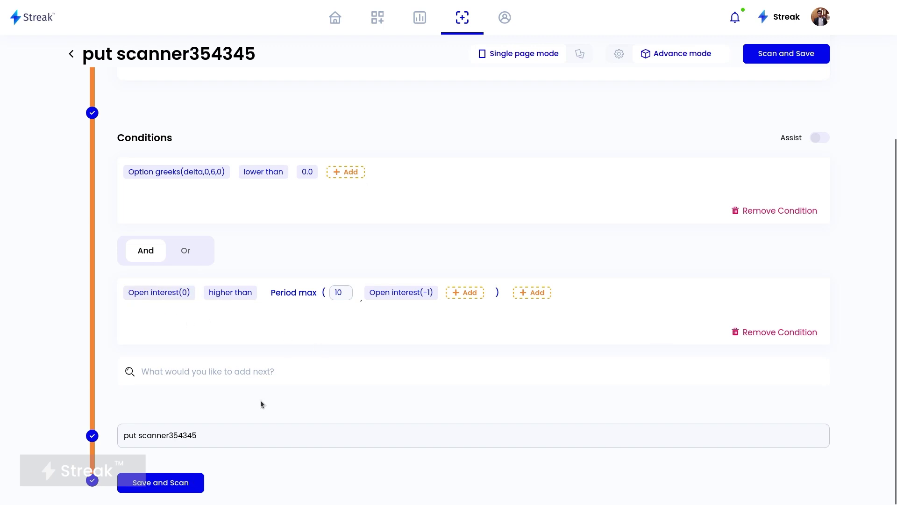
{"action": "scroll", "coordinate": [262, 405], "scroll_direction": "up", "scroll_amount": 2}
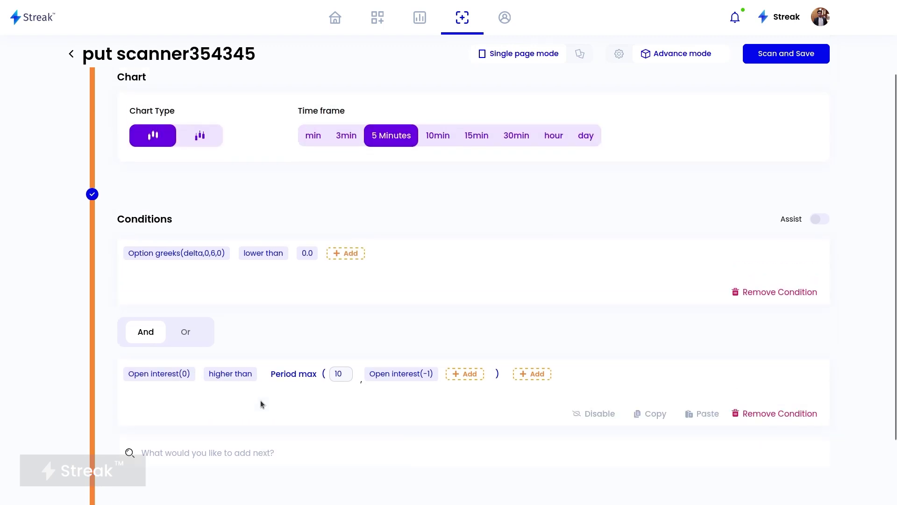
{"action": "left_click", "coordinate": [763, 54]}
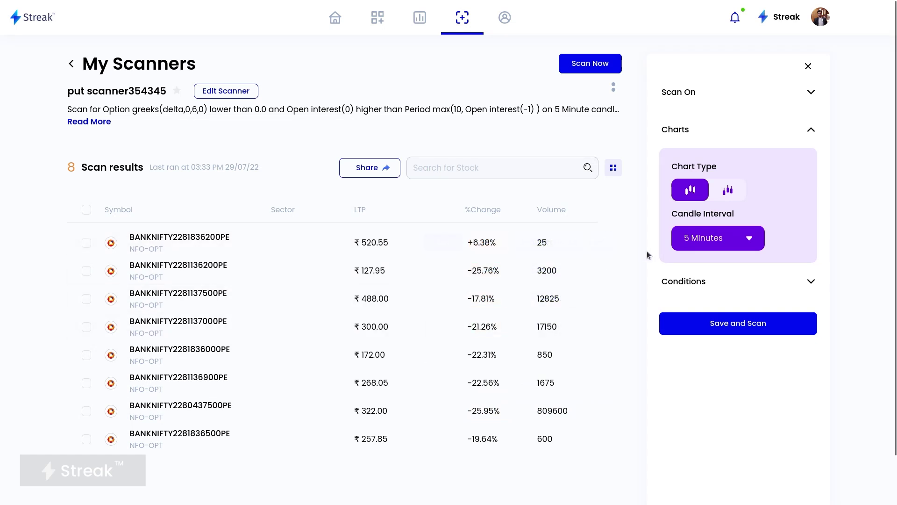
Examine the available Scan On groups for the scanner, keeping BankNifty Weekly selected
{"action": "left_click", "coordinate": [693, 103]}
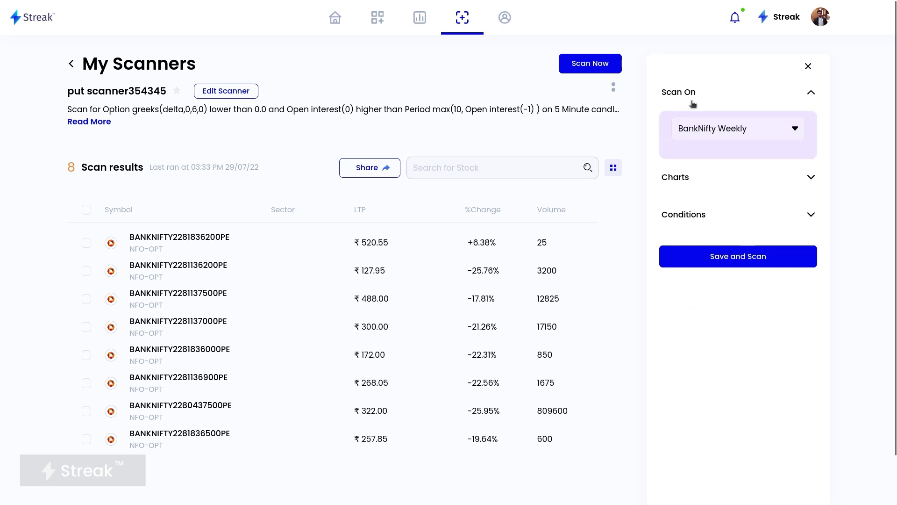
{"action": "left_click", "coordinate": [708, 129]}
{"action": "scroll", "coordinate": [797, 353], "scroll_direction": "down", "scroll_amount": 5}
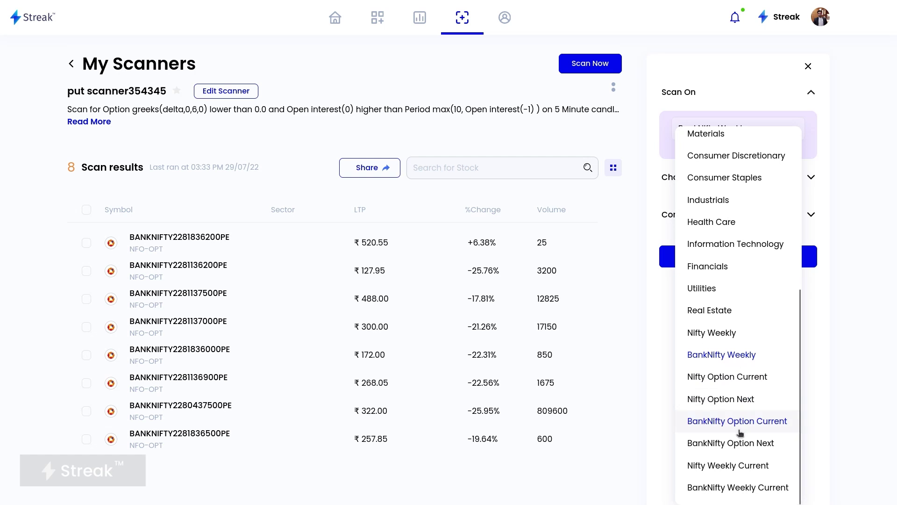
{"action": "left_click", "coordinate": [858, 398]}
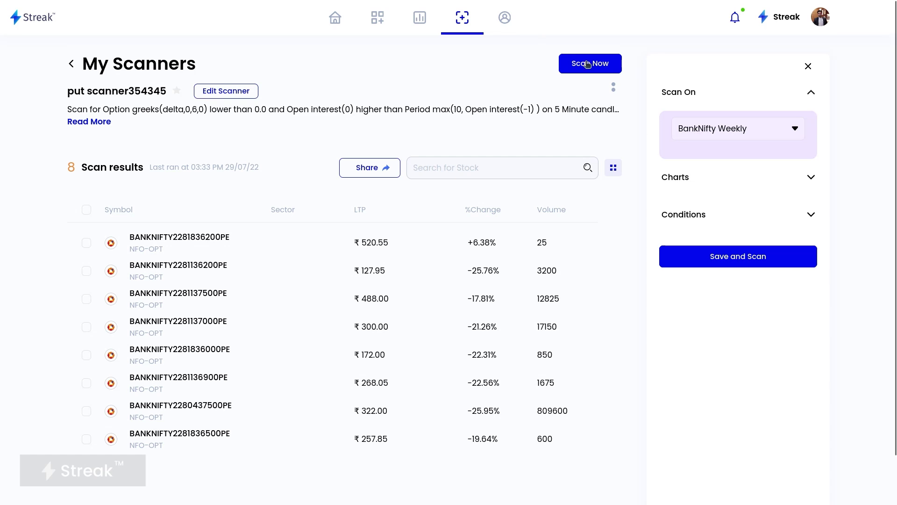
Try a 1 Minute alert frequency in the scanner's Take Live settings, then dismiss them without deploying
{"action": "left_click", "coordinate": [614, 88]}
{"action": "left_click", "coordinate": [603, 140]}
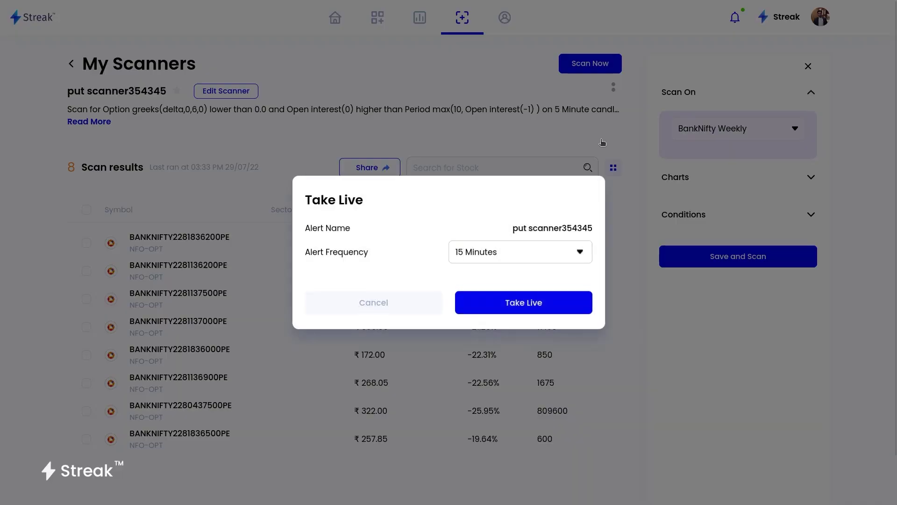
{"action": "left_click", "coordinate": [489, 249]}
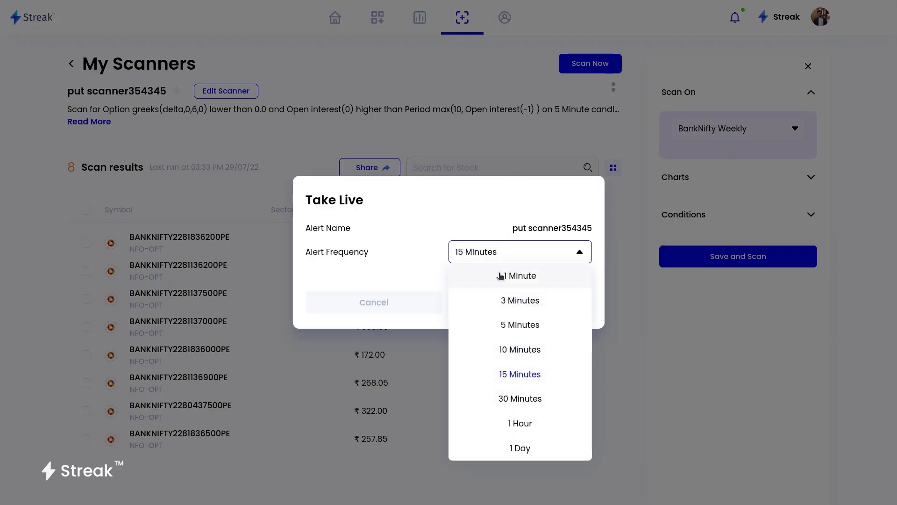
{"action": "left_click", "coordinate": [502, 277]}
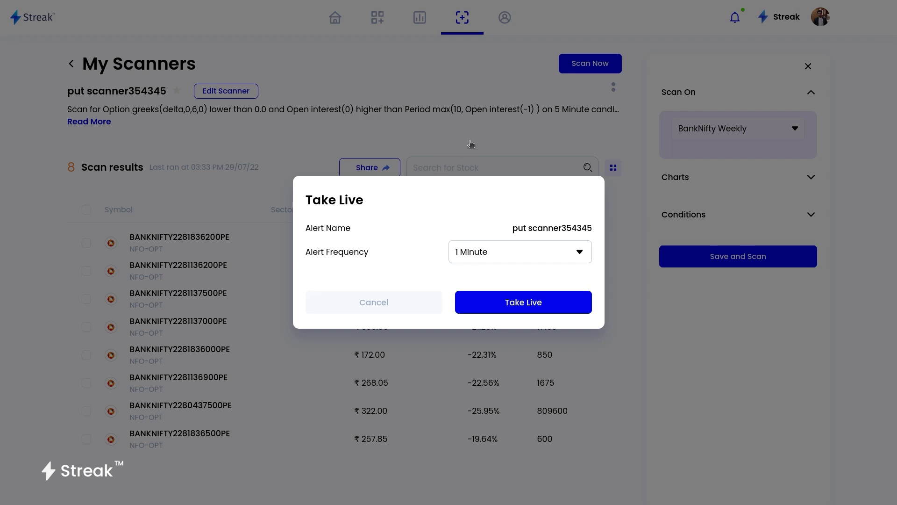
{"action": "left_click", "coordinate": [394, 154]}
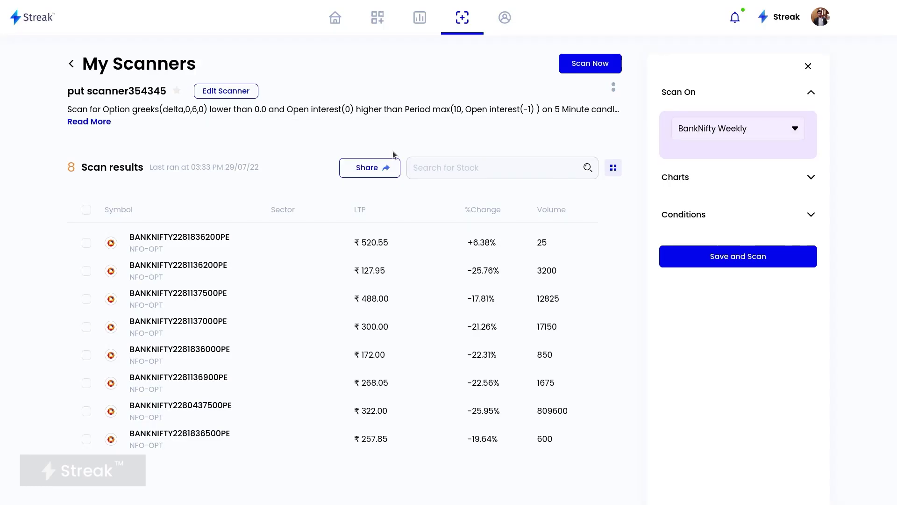
Return to the Scanners overview and examine the live scanners, Discover Scanner categories and Popular Scanner entries
{"action": "left_click", "coordinate": [463, 21]}
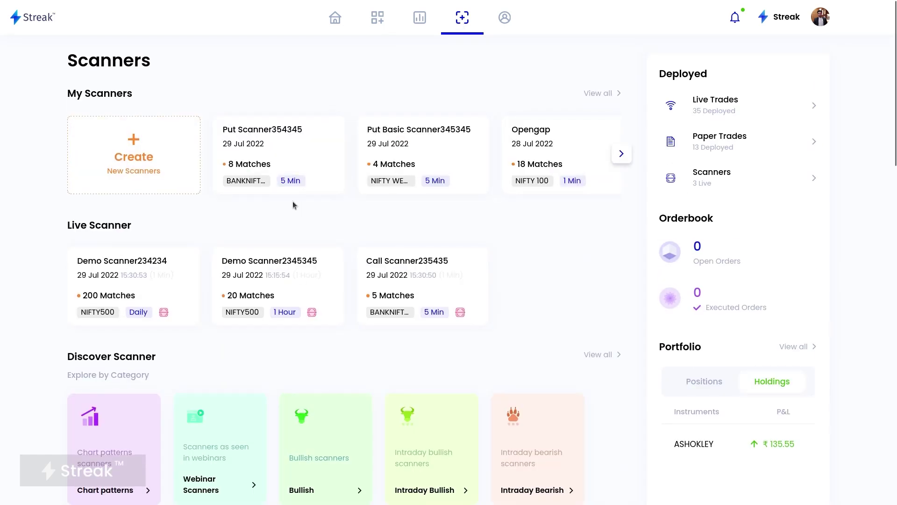
{"action": "scroll", "coordinate": [293, 204], "scroll_direction": "down", "scroll_amount": 5}
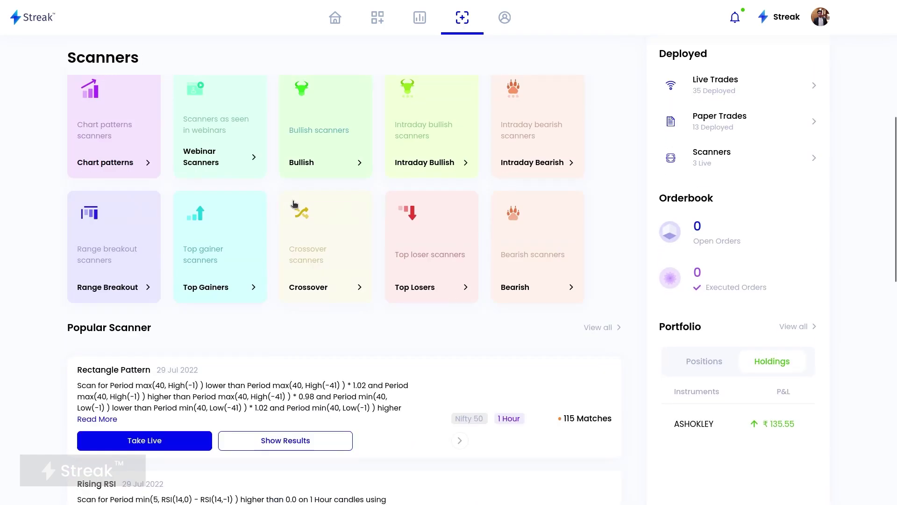
{"action": "scroll", "coordinate": [427, 233], "scroll_direction": "down", "scroll_amount": 1}
{"action": "scroll", "coordinate": [426, 234], "scroll_direction": "up", "scroll_amount": 6}
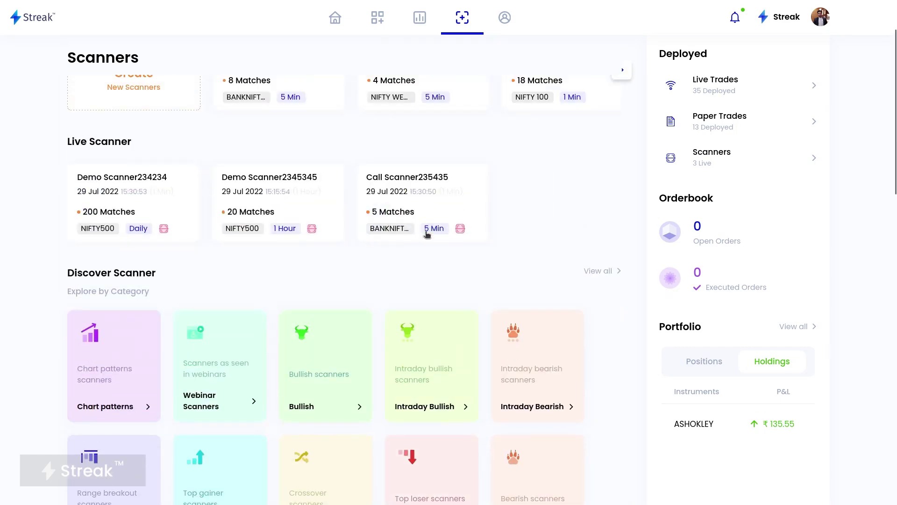
{"action": "scroll", "coordinate": [332, 396], "scroll_direction": "down", "scroll_amount": 8}
{"action": "scroll", "coordinate": [332, 395], "scroll_direction": "up", "scroll_amount": 7}
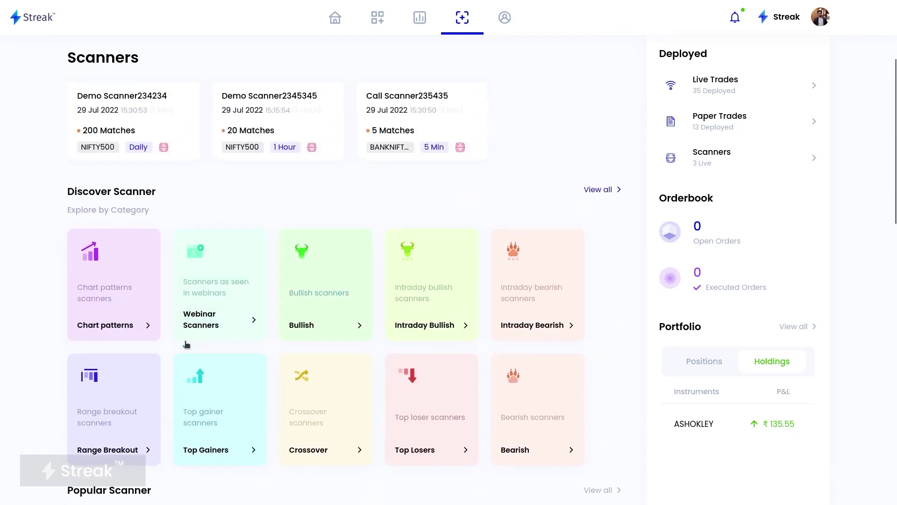
{"action": "scroll", "coordinate": [301, 348], "scroll_direction": "down", "scroll_amount": 5}
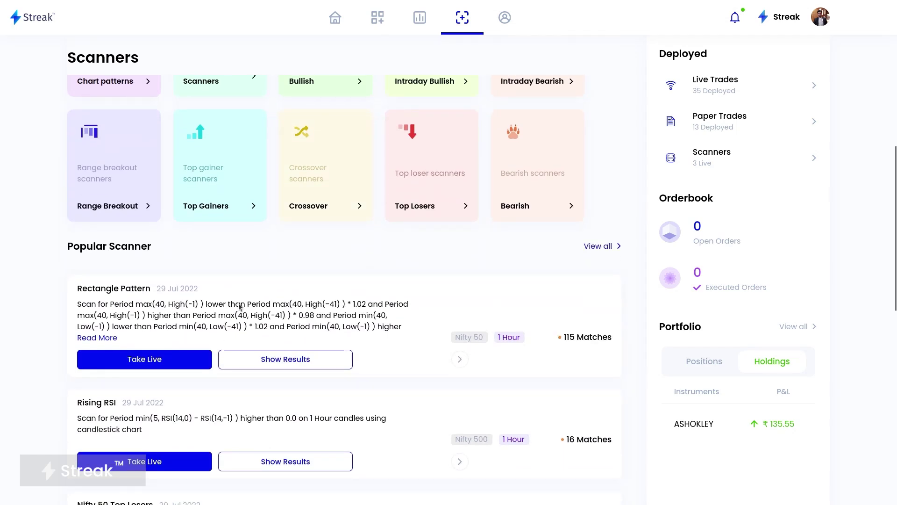
{"action": "scroll", "coordinate": [243, 307], "scroll_direction": "up", "scroll_amount": 5}
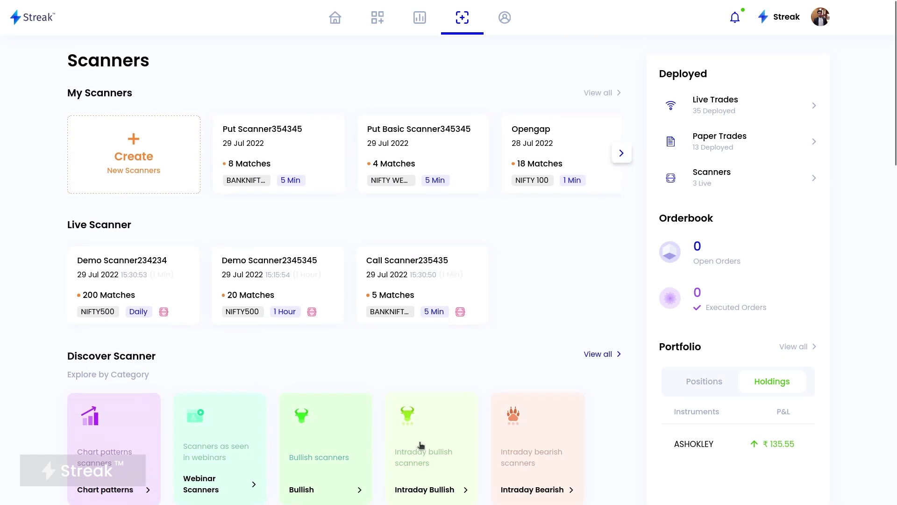
Browse the Discover Strategies categories on the Strategies page, then switch to the presentation and advance to the Conclusion slide
{"action": "left_click", "coordinate": [378, 18]}
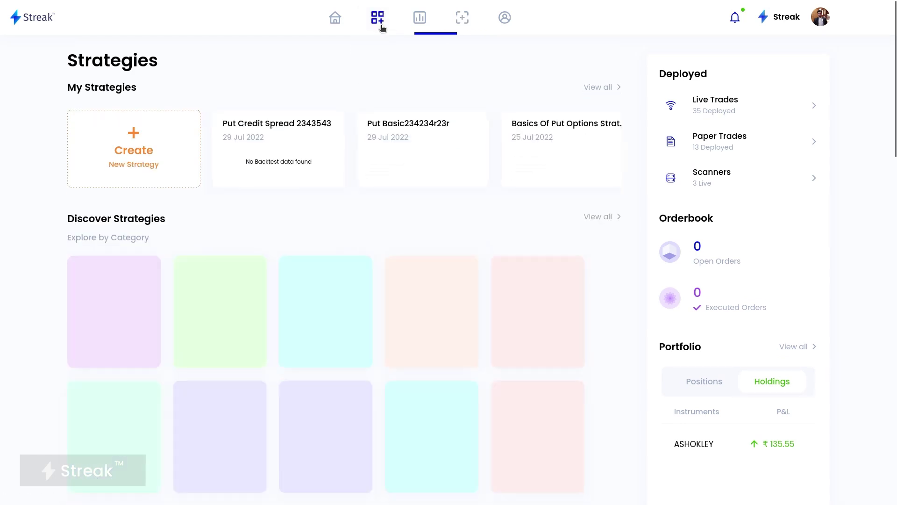
{"action": "scroll", "coordinate": [280, 177], "scroll_direction": "down", "scroll_amount": 2}
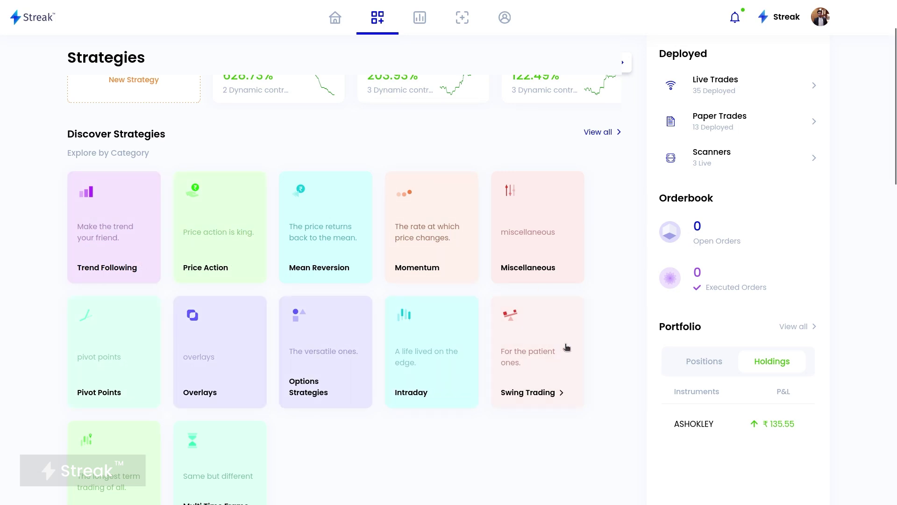
{"action": "scroll", "coordinate": [567, 347], "scroll_direction": "up", "scroll_amount": 2}
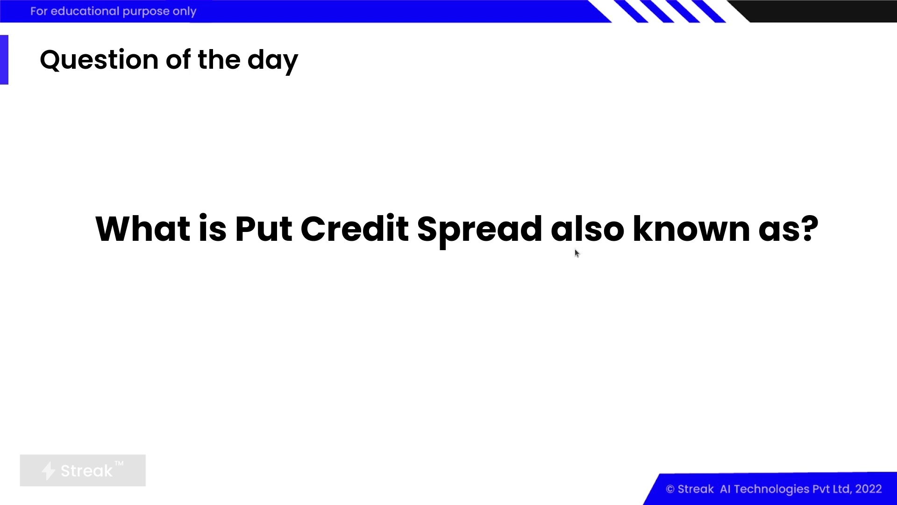
{"action": "key", "text": "Right"}
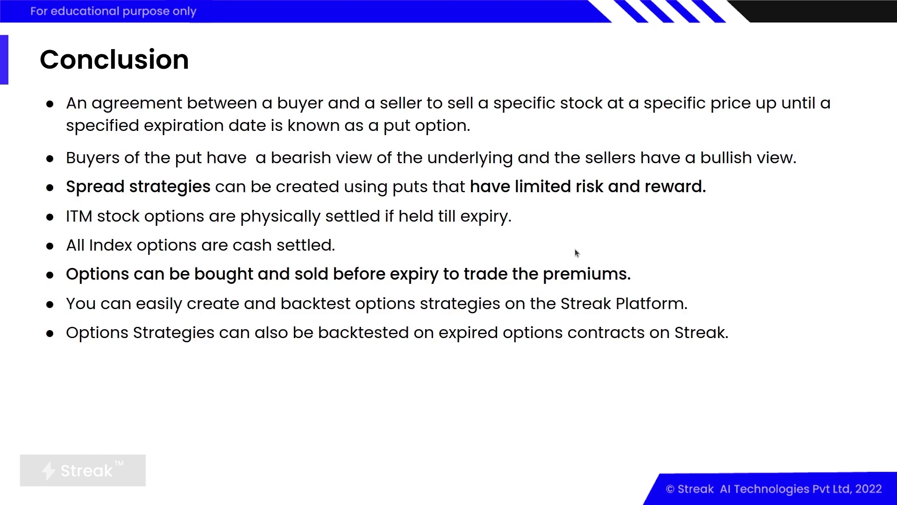